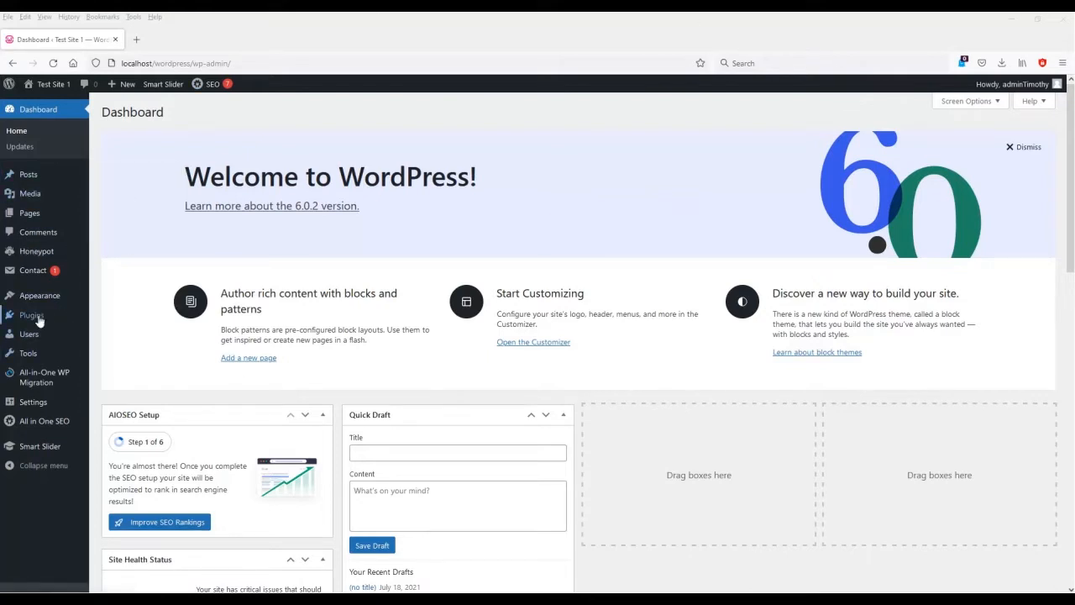
# Step: Search for new plugins with the keyword "ecommerce" and activate the WooCommerce plugin
pyautogui.click(118, 316)
pyautogui.click(174, 115)
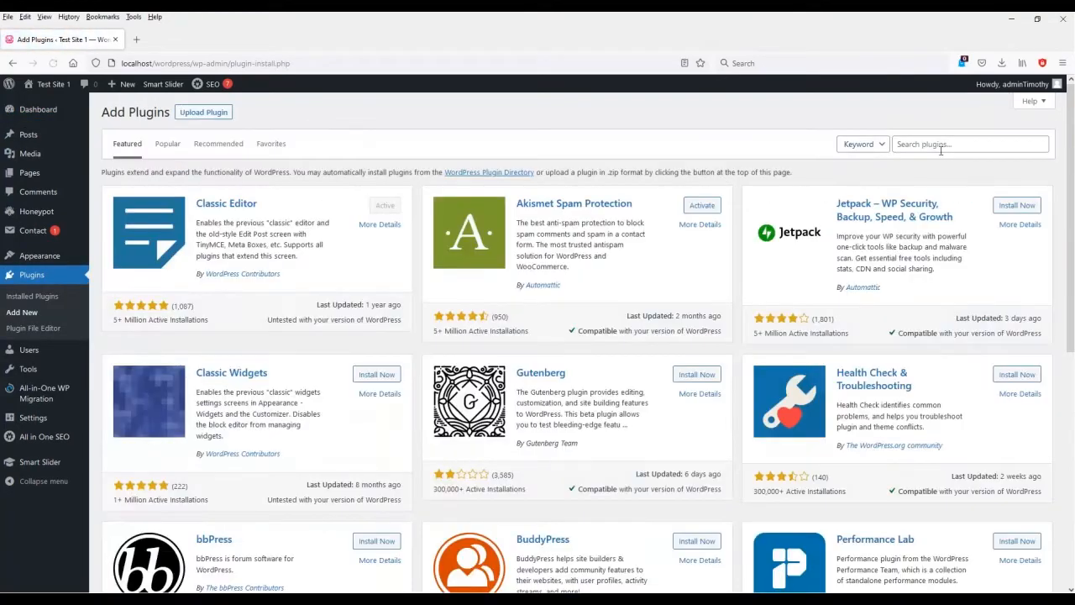
pyautogui.click(935, 144)
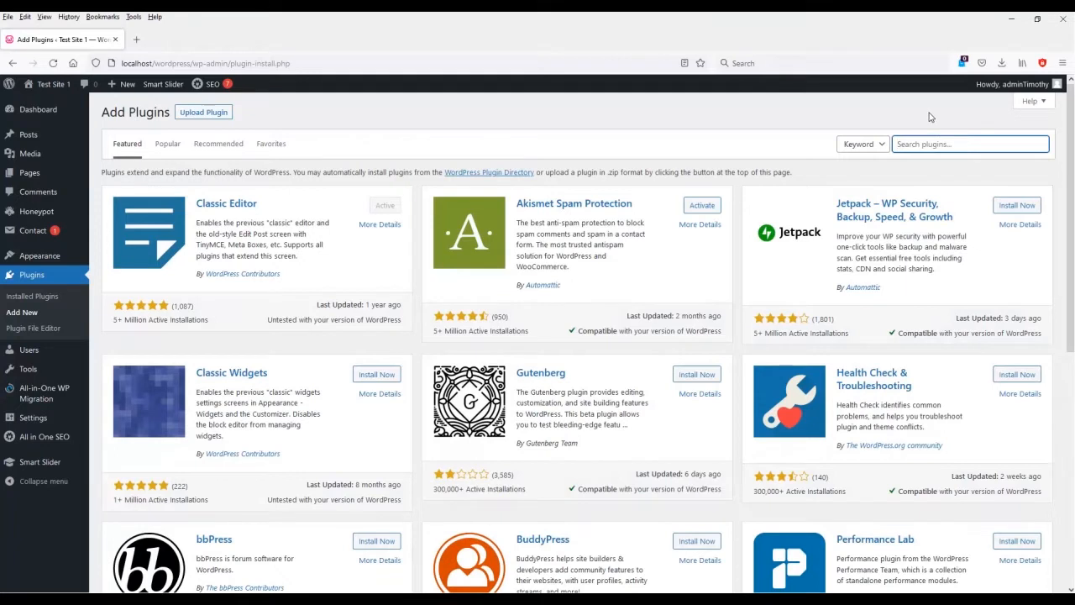
pyautogui.write('ecommerce')
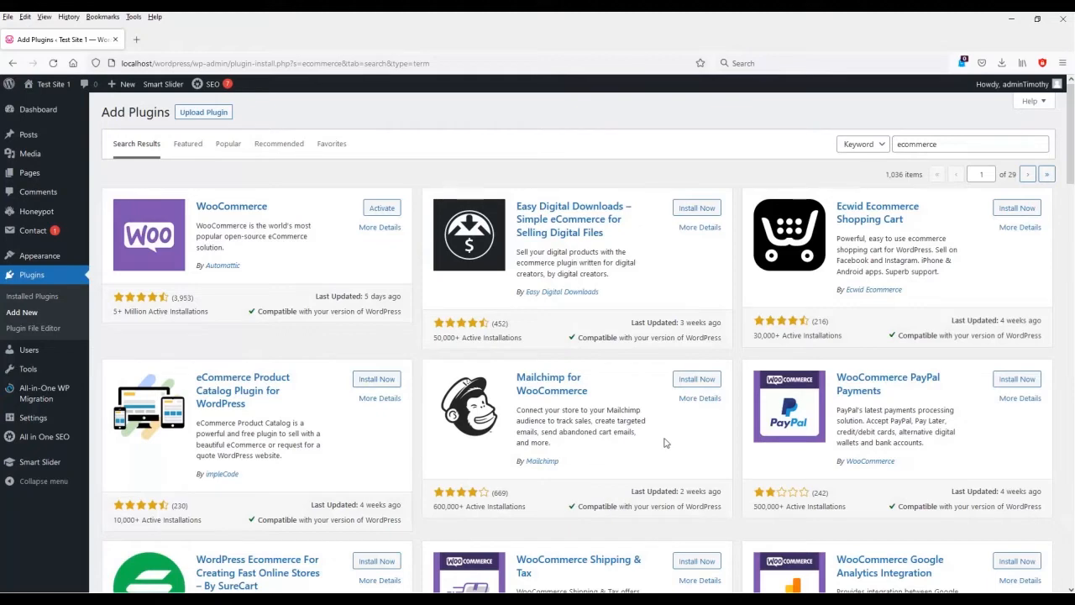
pyautogui.scroll(-3, 663, 443)
pyautogui.scroll(3, 162, 182)
pyautogui.click(381, 209)
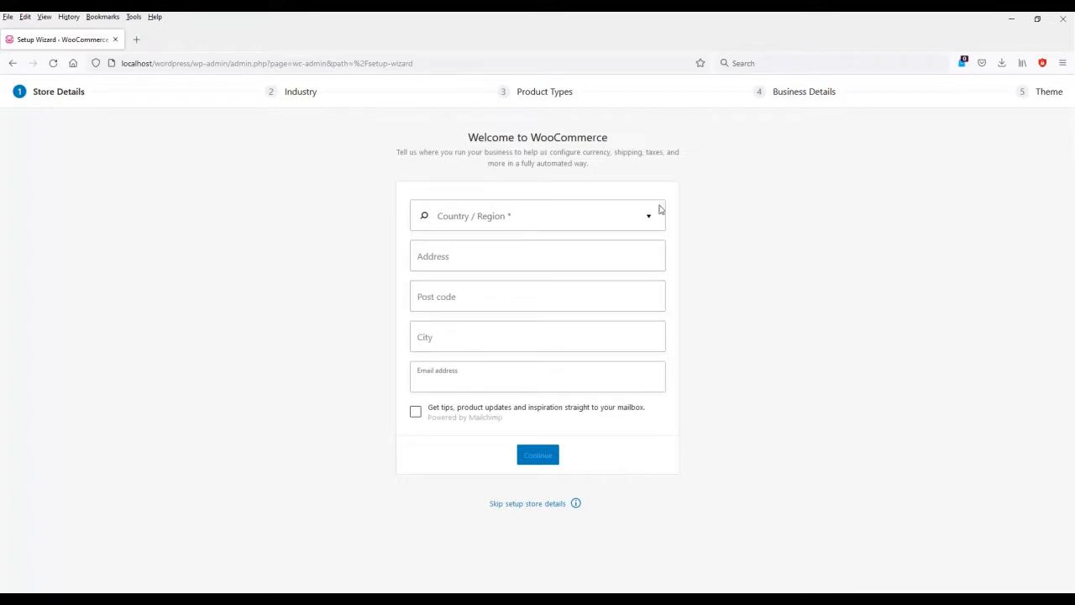
# Step: Skip the WooCommerce store details setup and decline usage tracking
pyautogui.click(561, 506)
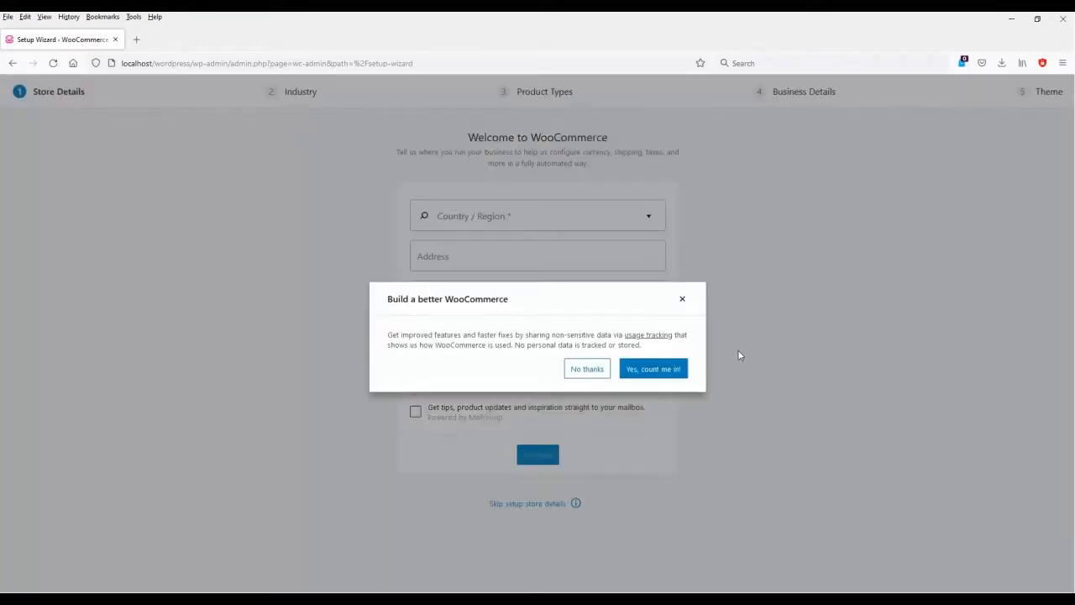
pyautogui.click(588, 368)
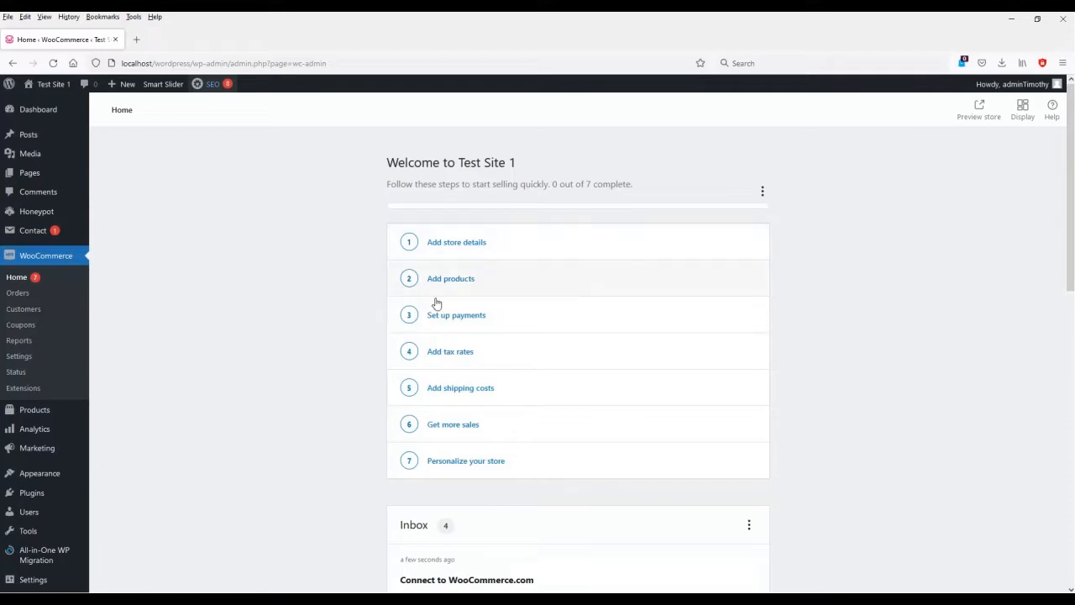
# Step: Open the store details, dismiss the store location tip, and set Country / State to United States (US) — Arizona
pyautogui.click(487, 254)
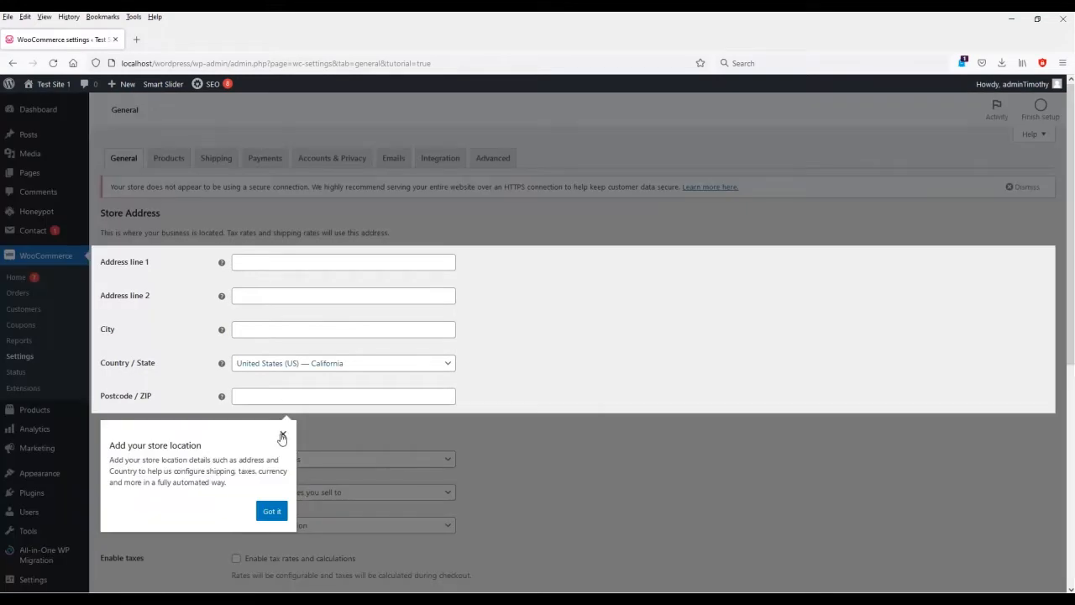
pyautogui.click(282, 436)
pyautogui.click(327, 367)
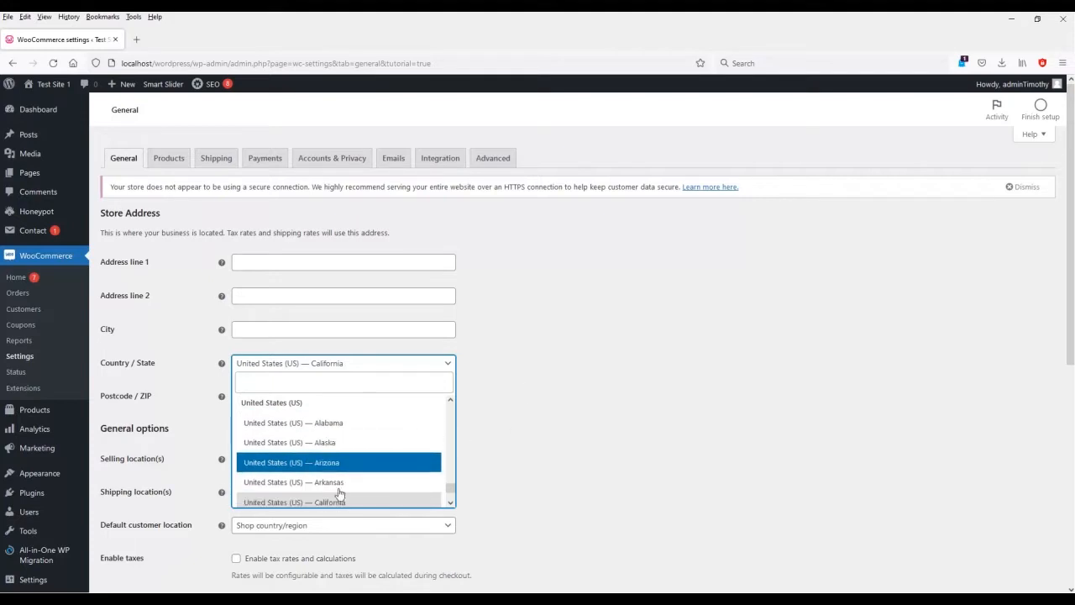
pyautogui.click(396, 463)
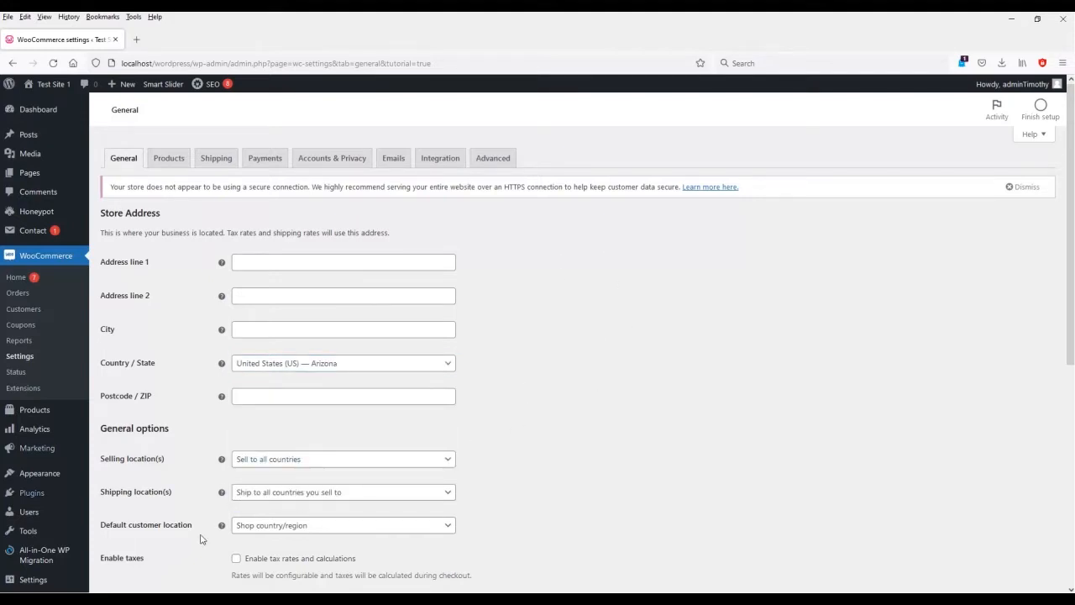
# Step: Set the selling locations to "Sell to specific countries" and add United States (US) as the country
pyautogui.scroll(-3, 251, 378)
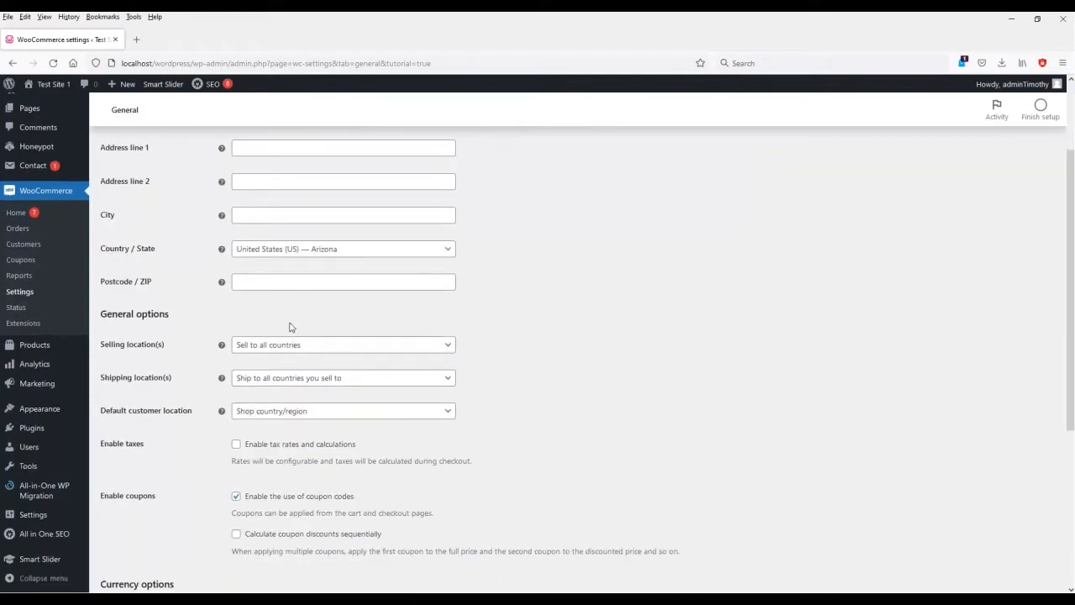
pyautogui.click(314, 345)
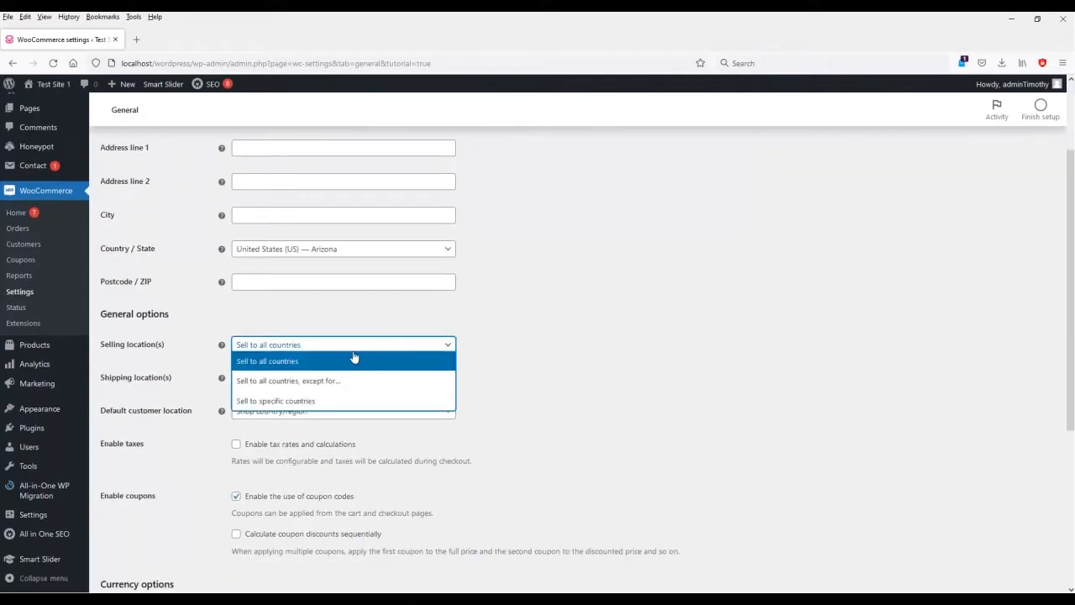
pyautogui.click(300, 402)
pyautogui.click(319, 381)
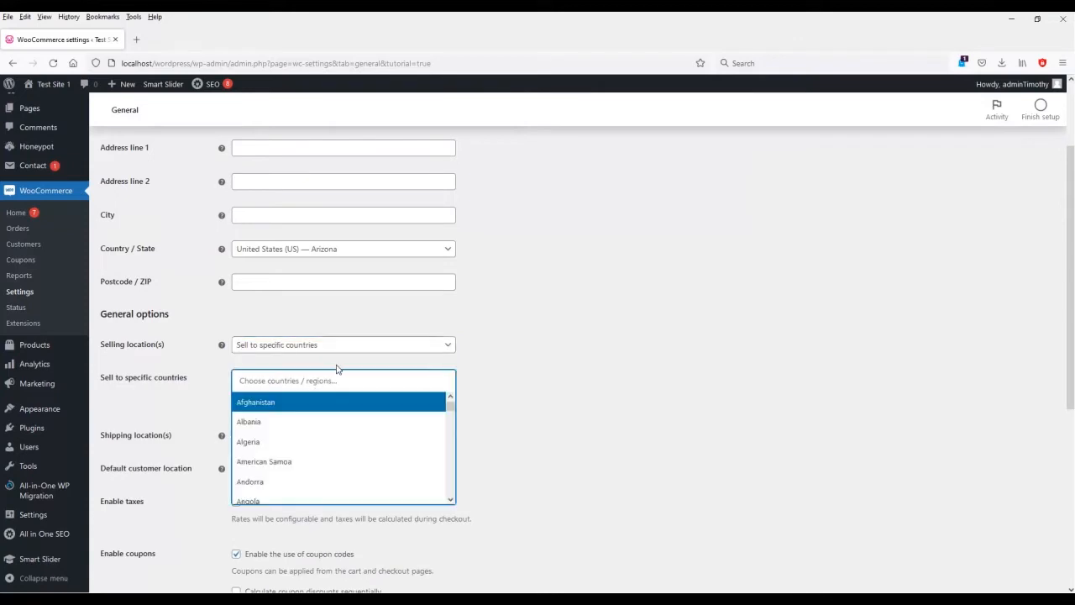
pyautogui.write('united')
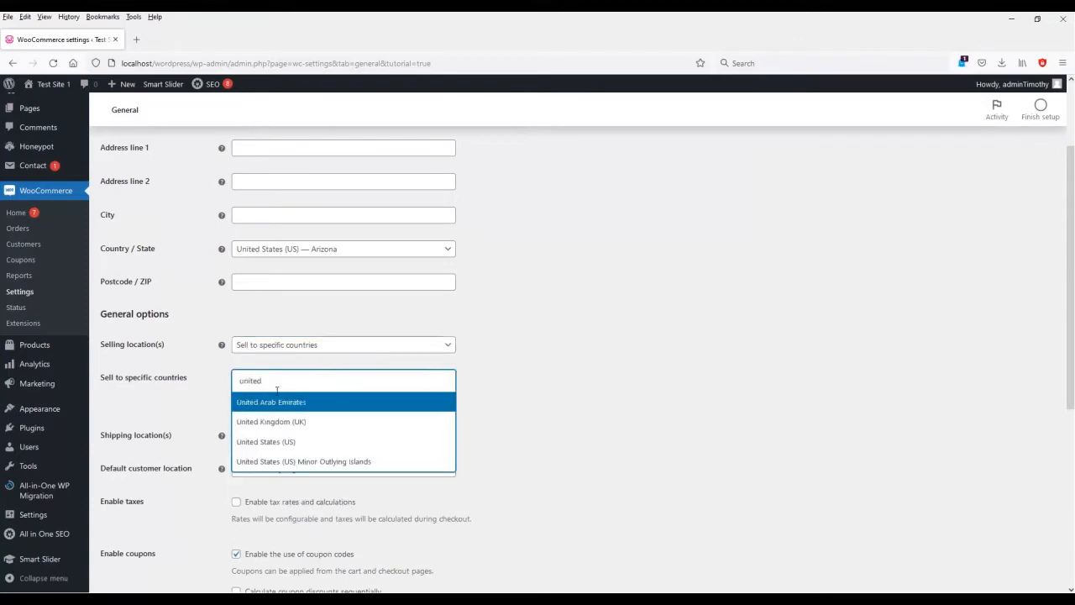
pyautogui.click(289, 442)
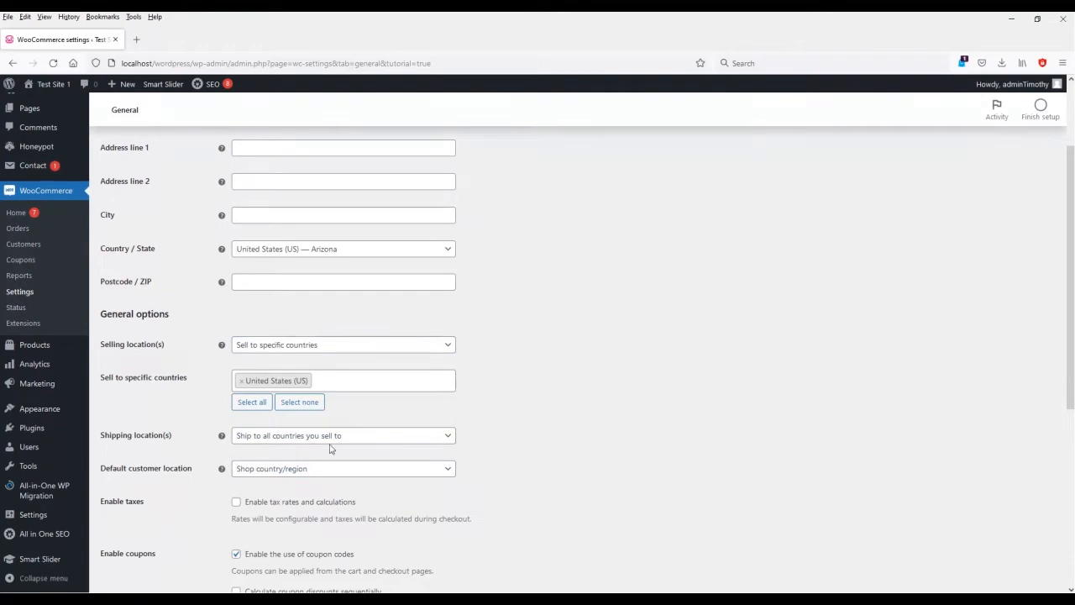
# Step: Enable tax rates and calculations and save the general store settings
pyautogui.scroll(-3, 435, 458)
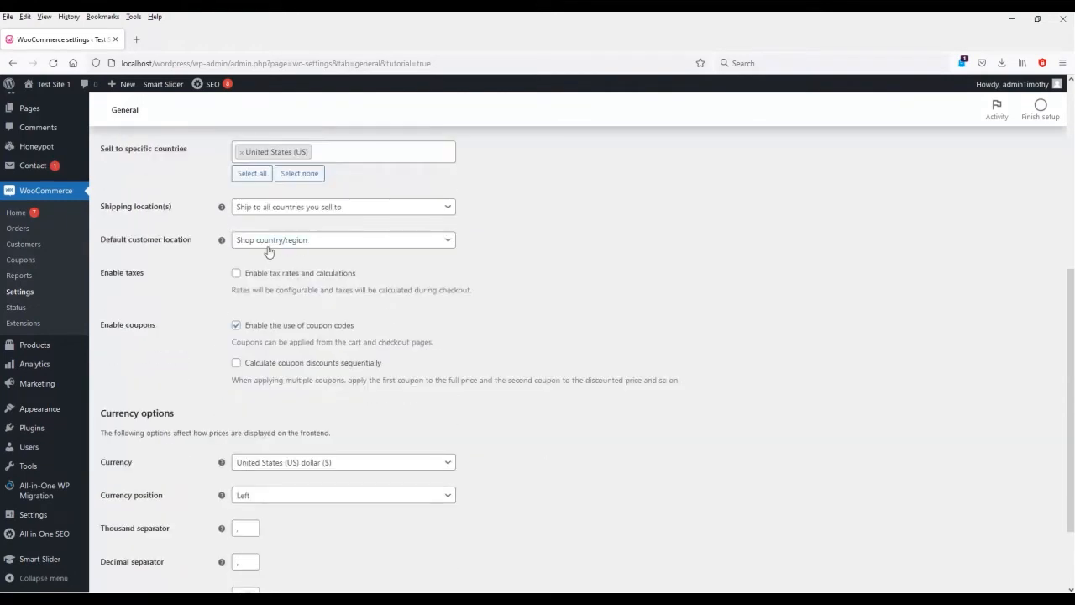
pyautogui.scroll(-1, 490, 359)
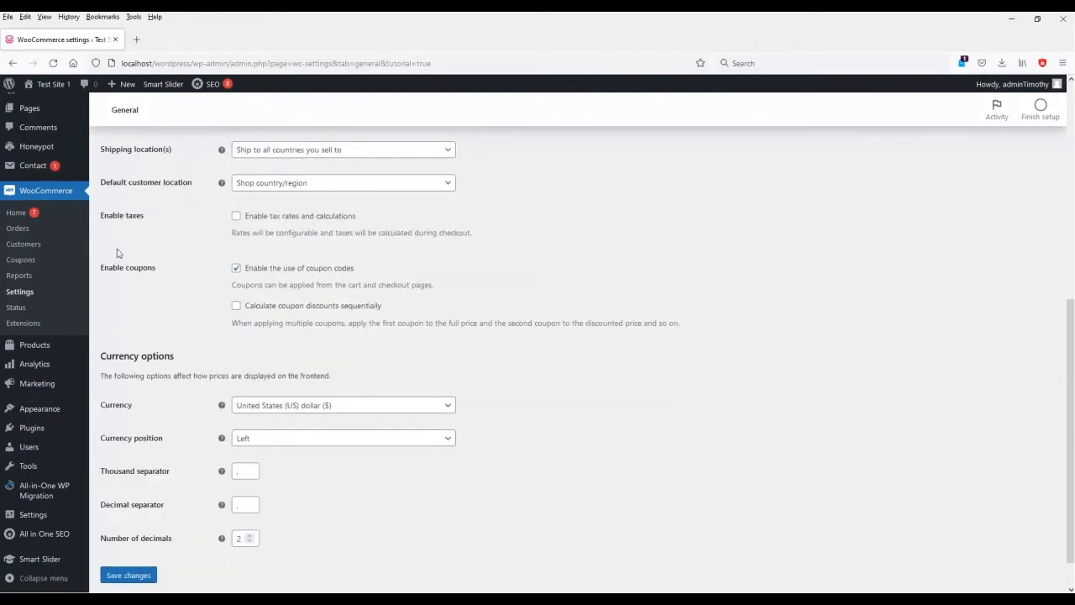
pyautogui.click(236, 217)
pyautogui.scroll(-1, 512, 296)
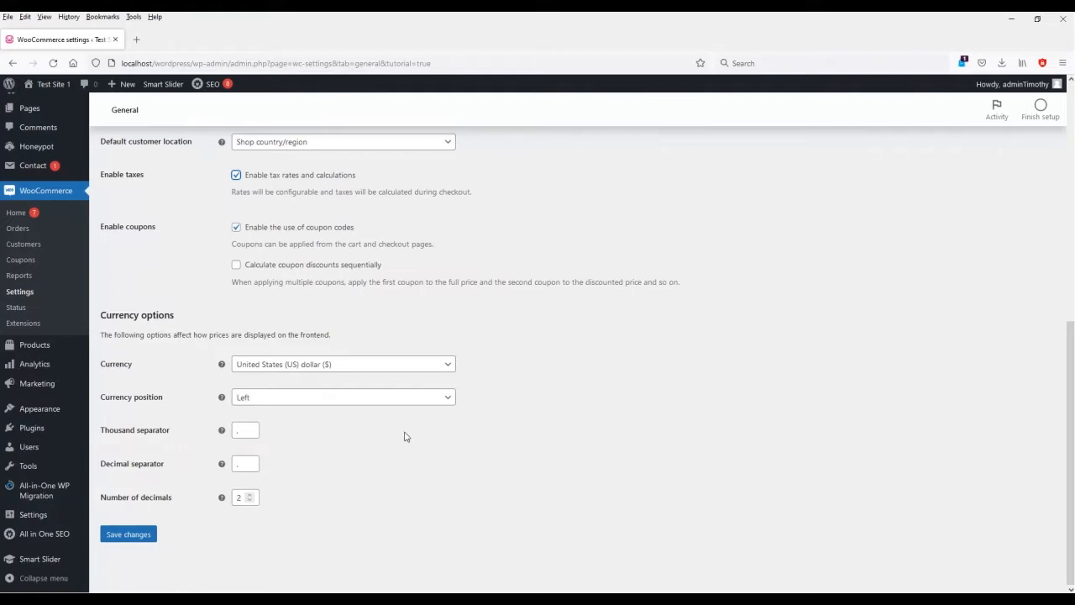
pyautogui.click(131, 540)
pyautogui.click(131, 539)
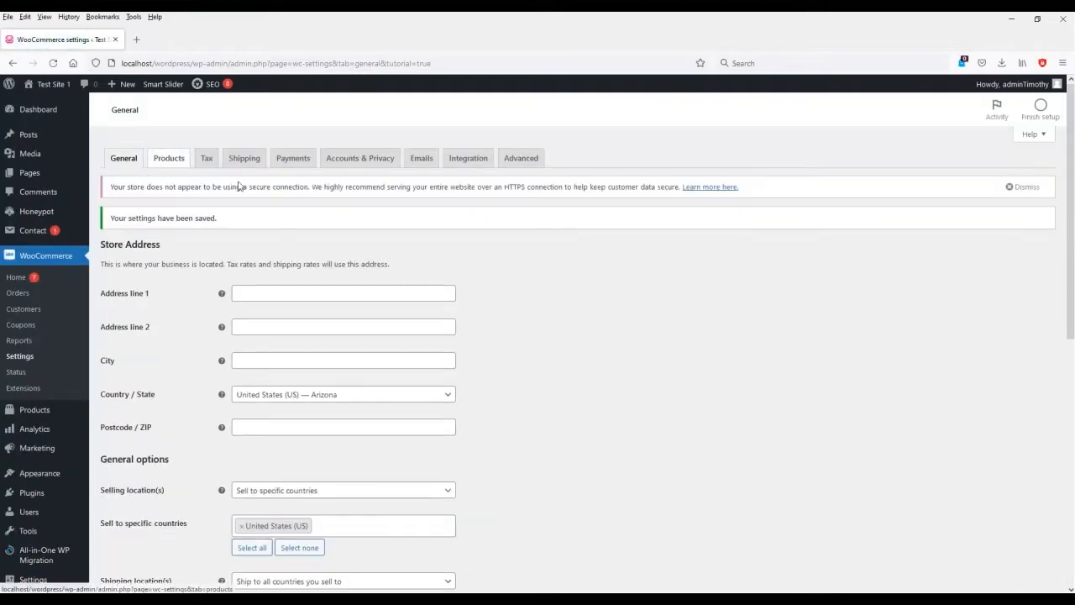
pyautogui.scroll(-3, 378, 295)
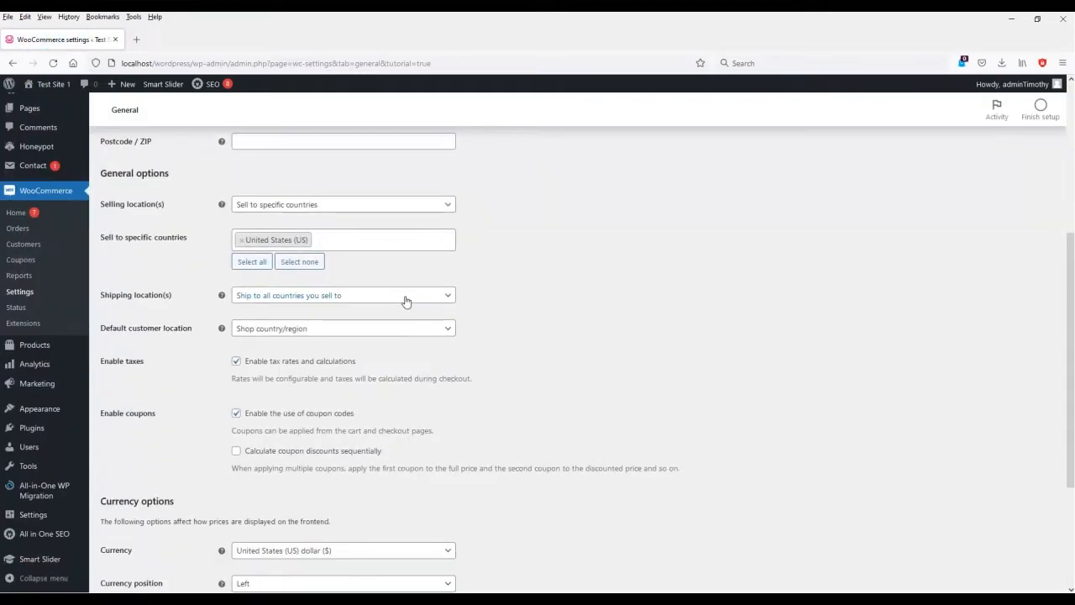
pyautogui.scroll(3, 463, 269)
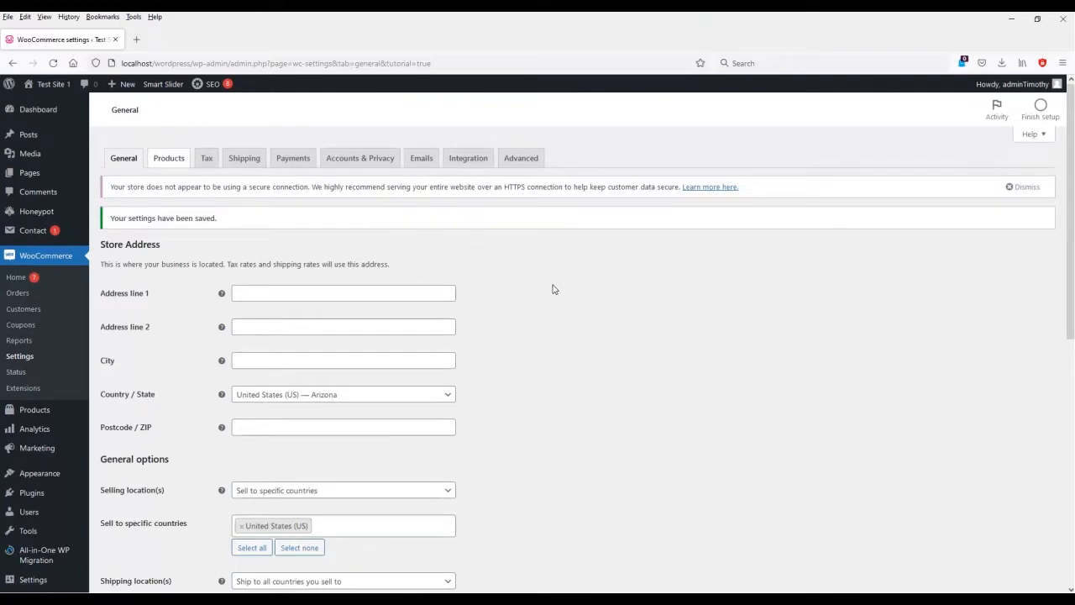
pyautogui.scroll(-3, 552, 289)
pyautogui.scroll(3, 553, 289)
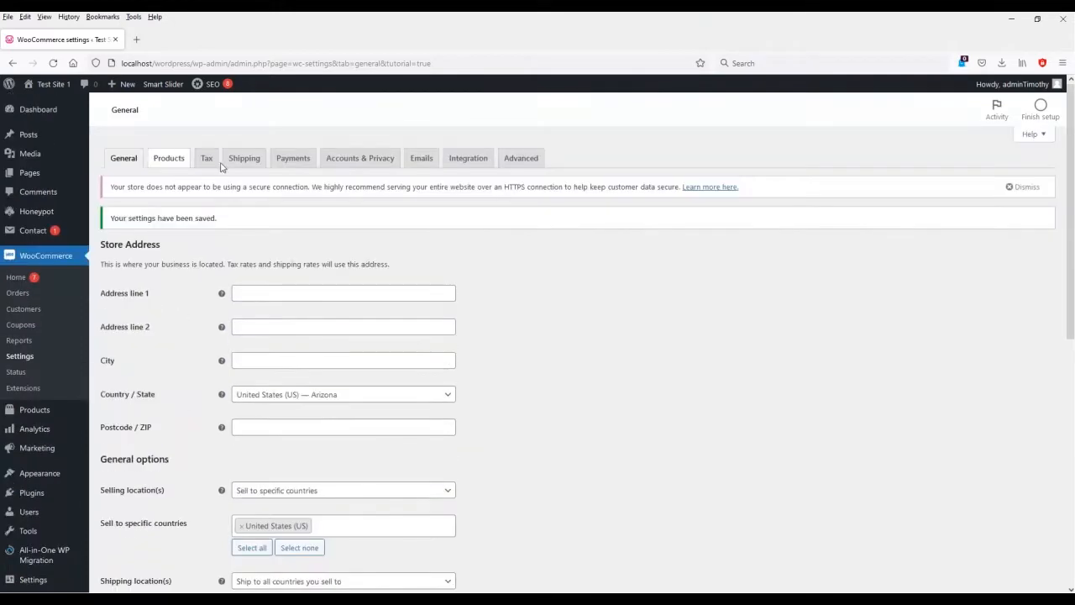
# Step: Set the weight unit to lbs in the WooCommerce product settings
pyautogui.click(168, 158)
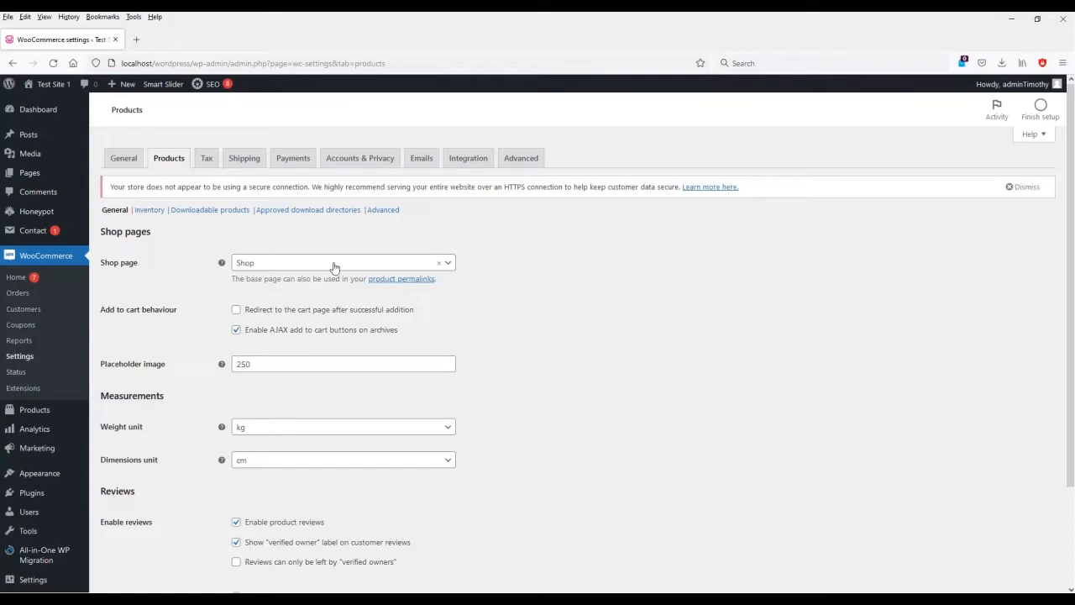
pyautogui.moveTo(223, 266)
pyautogui.scroll(-3, 539, 359)
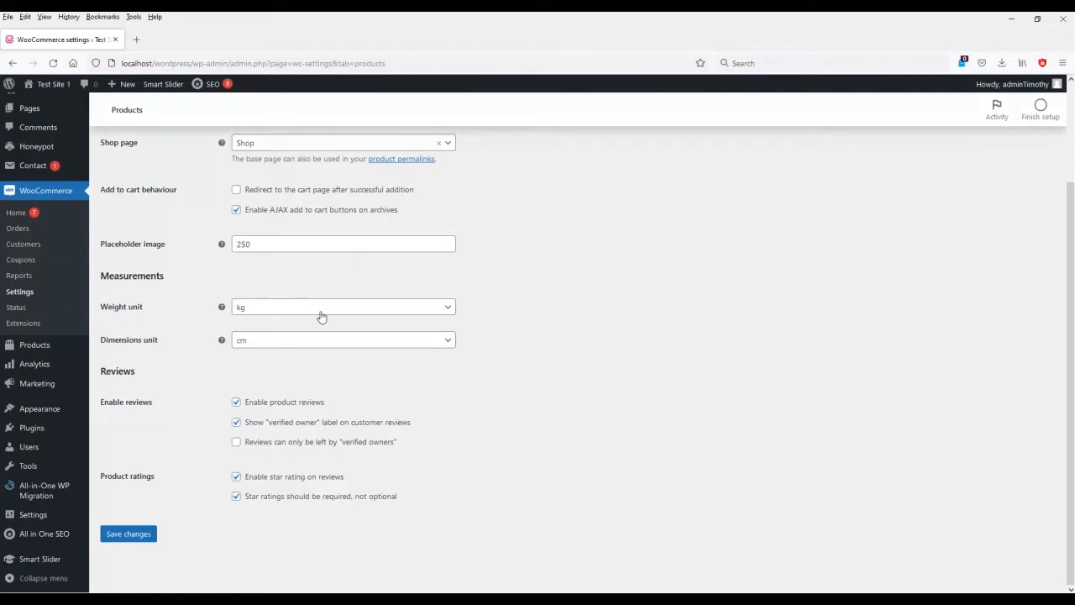
pyautogui.click(432, 310)
pyautogui.click(339, 362)
# Step: Set the dimensions unit to in and save the product settings
pyautogui.click(306, 343)
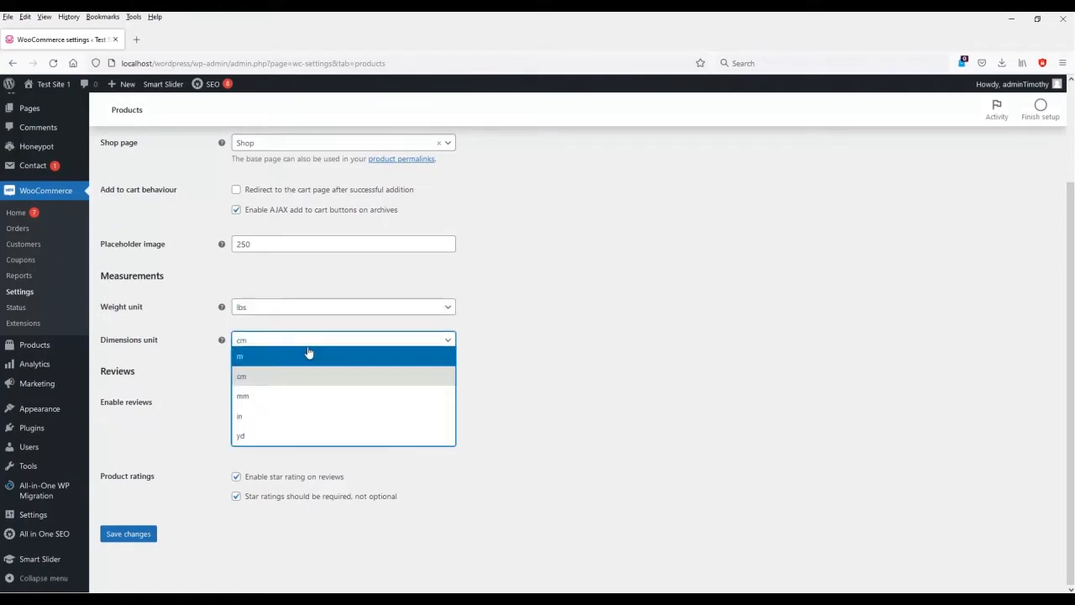
pyautogui.click(264, 355)
pyautogui.click(274, 340)
pyautogui.click(290, 416)
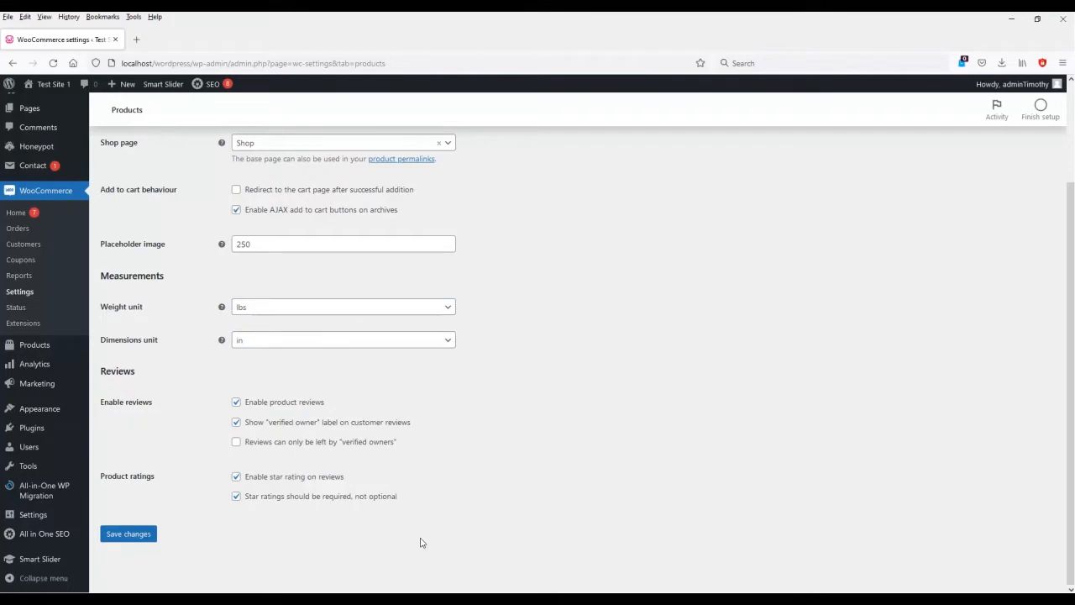
pyautogui.click(126, 535)
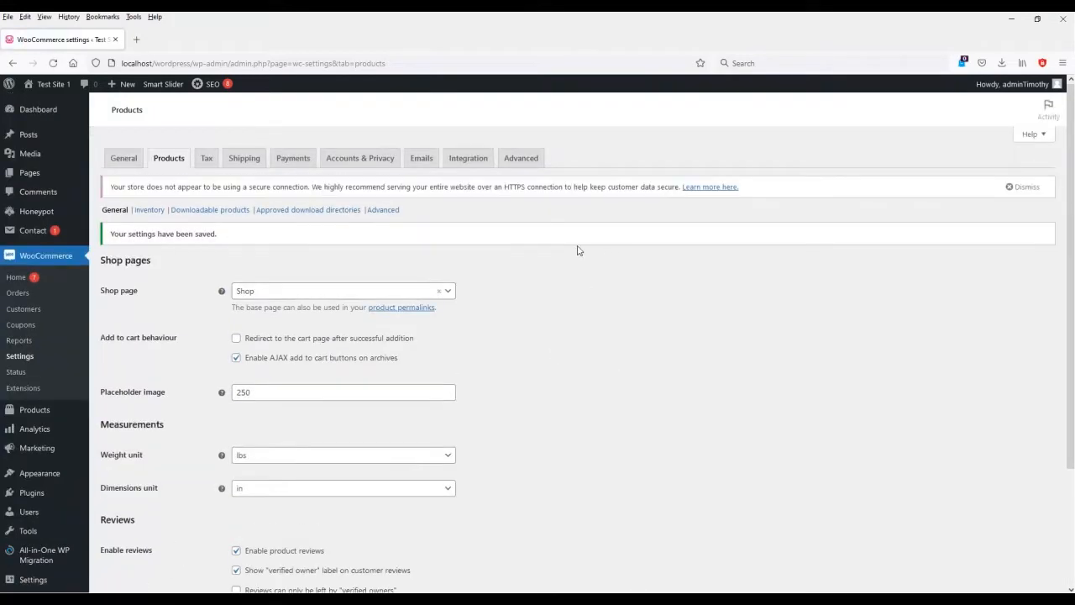
# Step: View the tax options in the WooCommerce settings
pyautogui.click(206, 159)
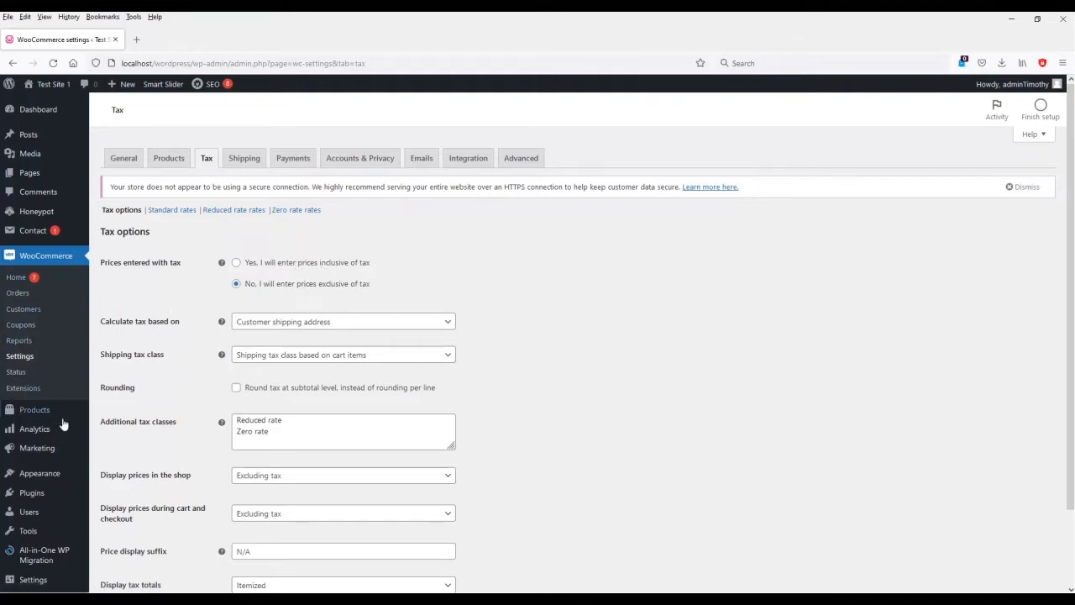
# Step: Create a new product named "CAID 5000" and dismiss the product tutorial tips
pyautogui.click(37, 413)
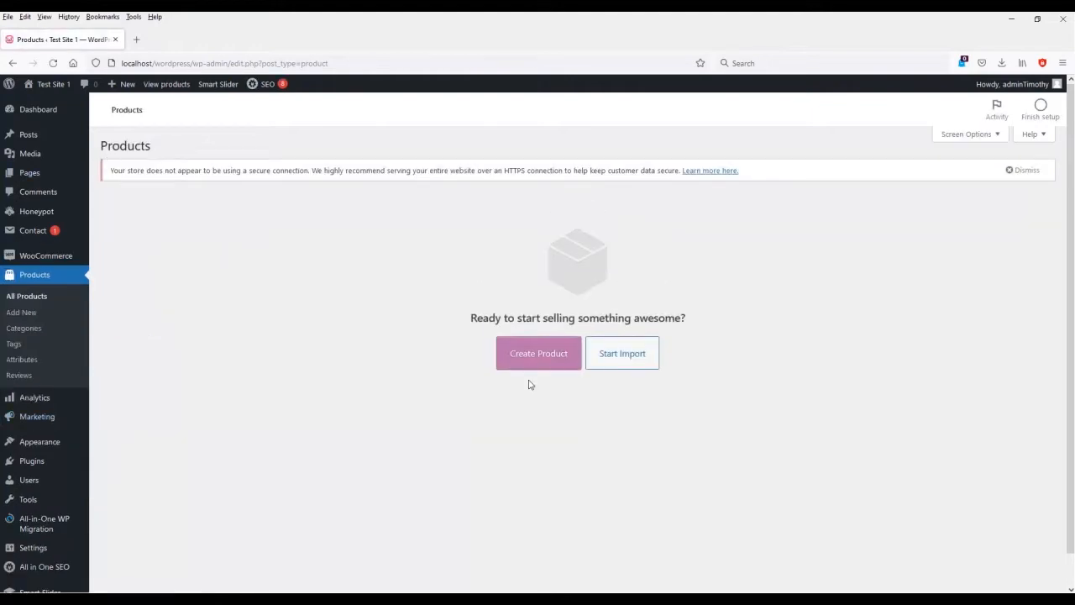
pyautogui.click(31, 461)
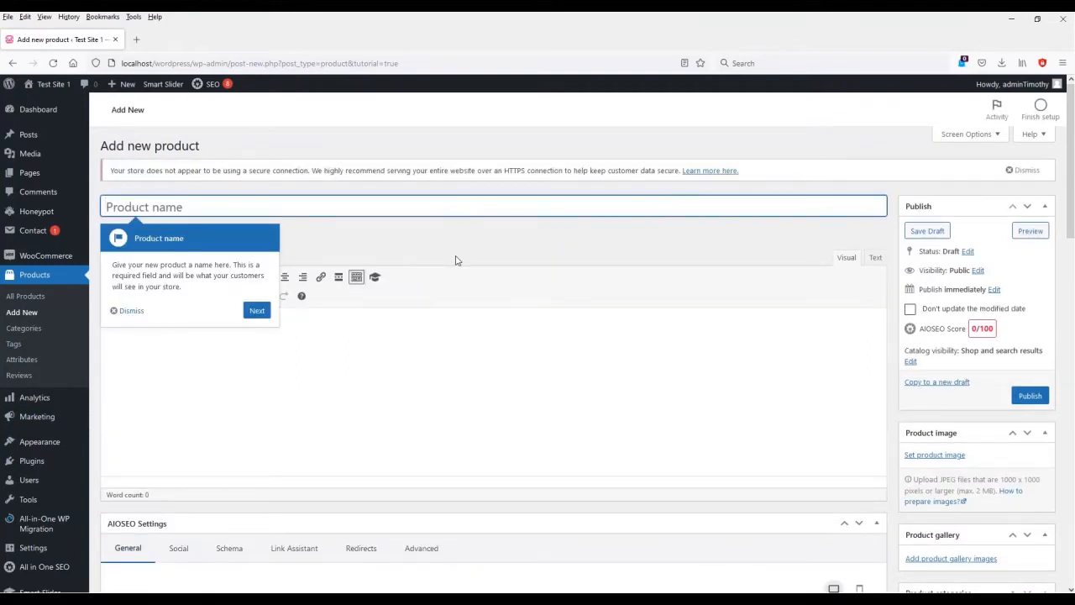
pyautogui.write('CAID')
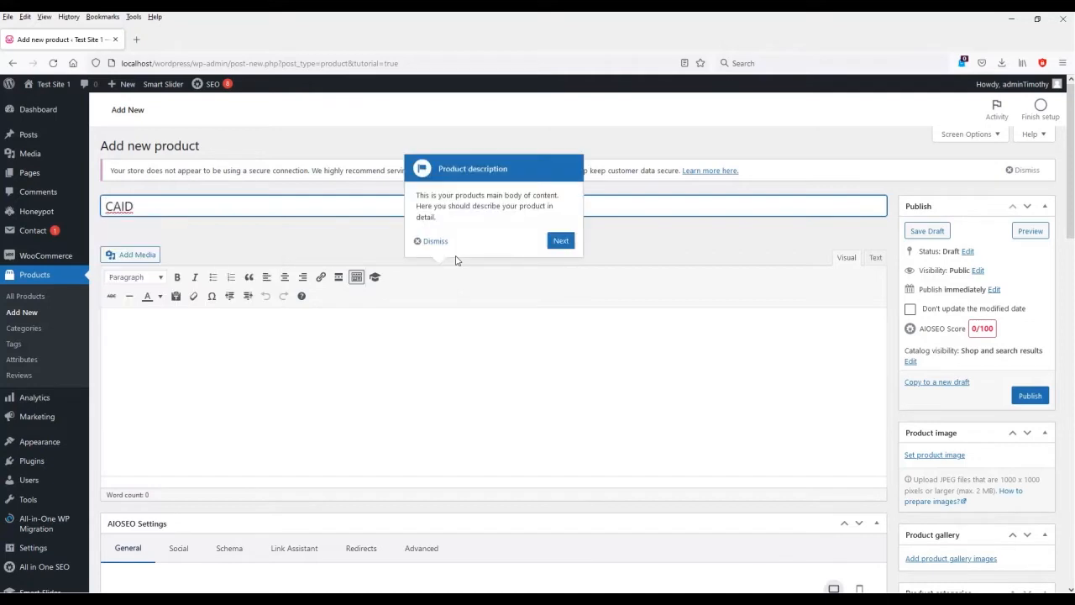
pyautogui.write(' 5000')
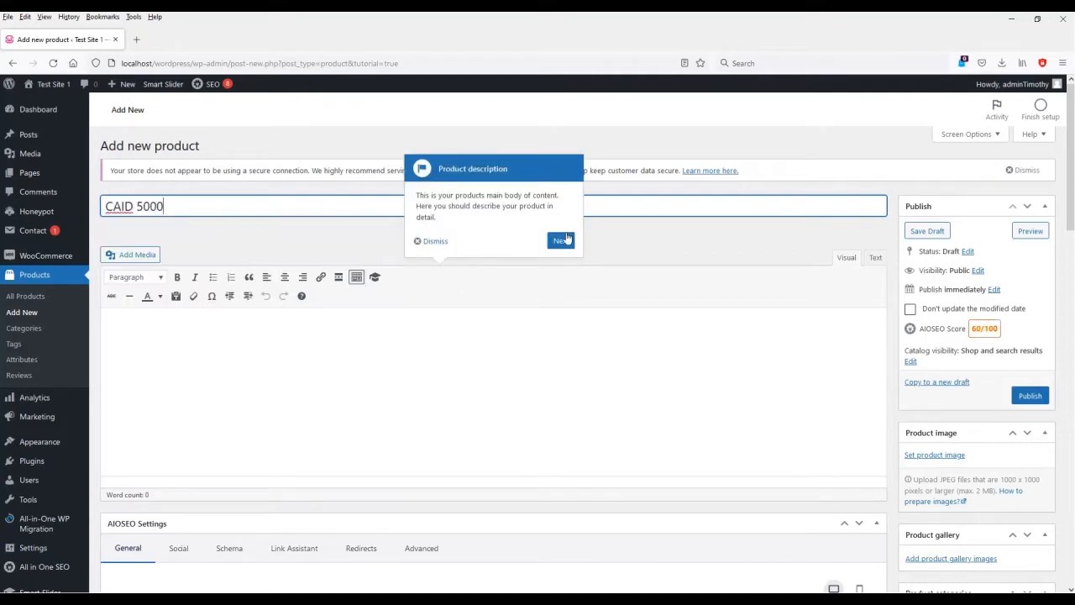
pyautogui.click(428, 241)
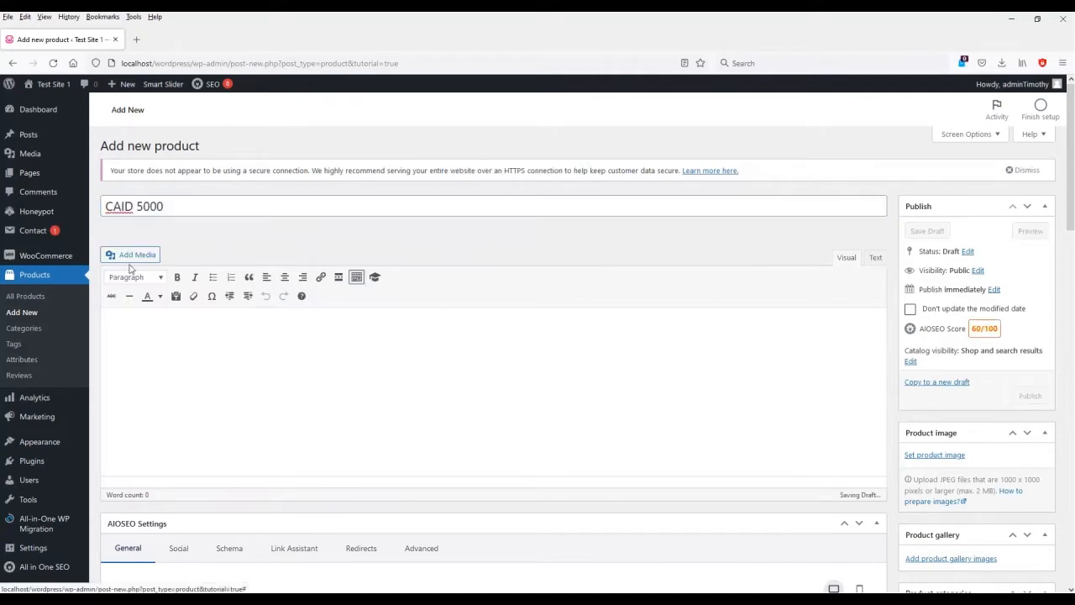
# Step: Insert the red and white electric guitar image from the media library into the product description
pyautogui.click(157, 313)
pyautogui.click(136, 259)
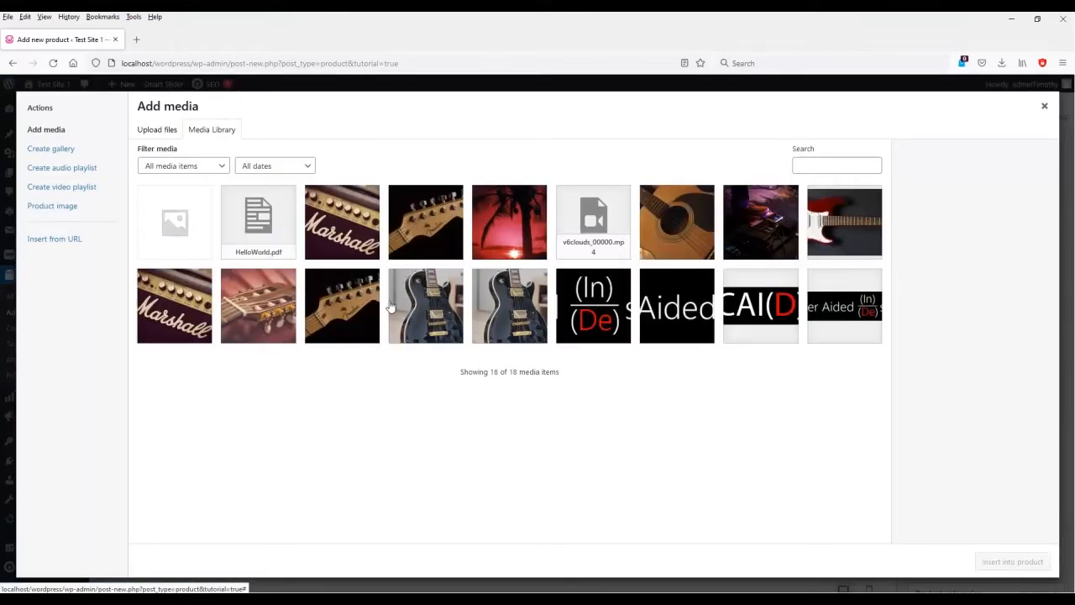
pyautogui.click(830, 218)
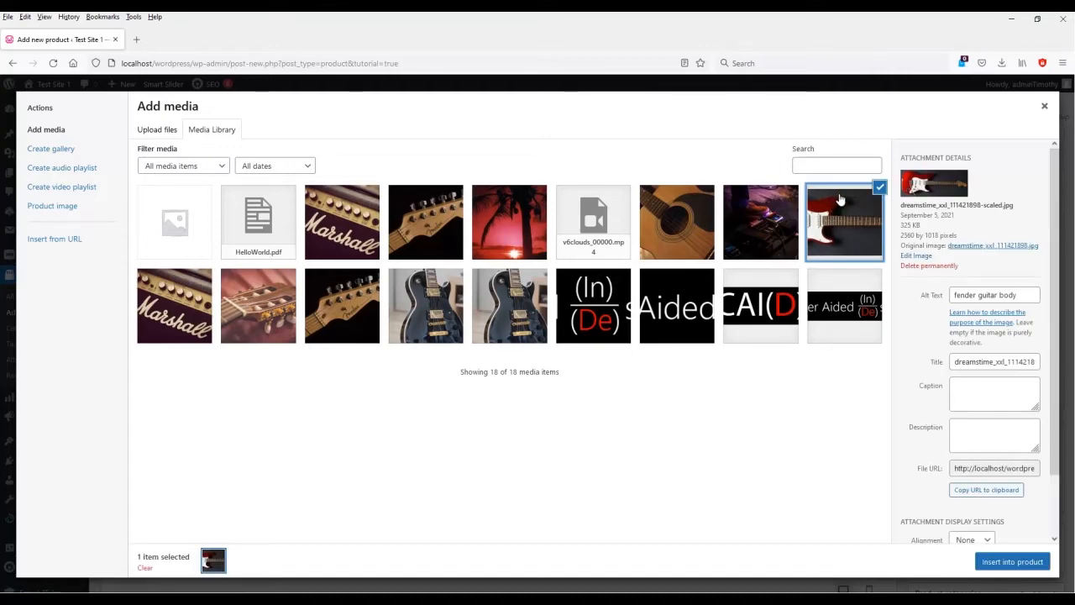
pyautogui.click(1025, 561)
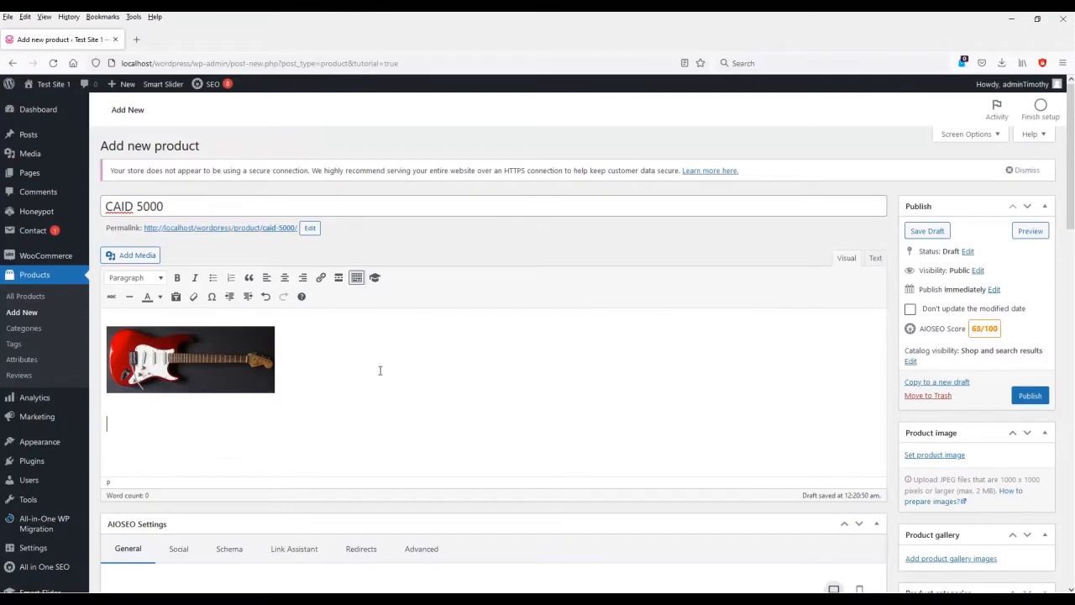
# Step: Describe the CAID 5000 below the image as the first in our electric guitar line, a limited run of 200 guitars to buy while it lasts
pyautogui.write('This is the CAID 5000. It is the first in our line of electric gu')
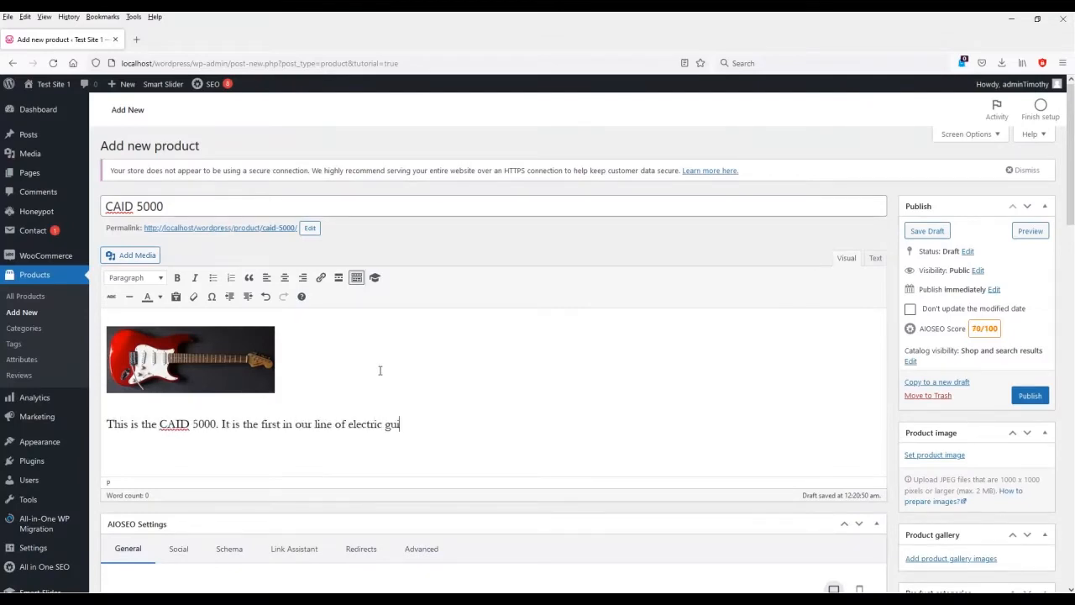
pyautogui.write('itars. Buy one while it lasts. This is a limited run of 200 guitars.')
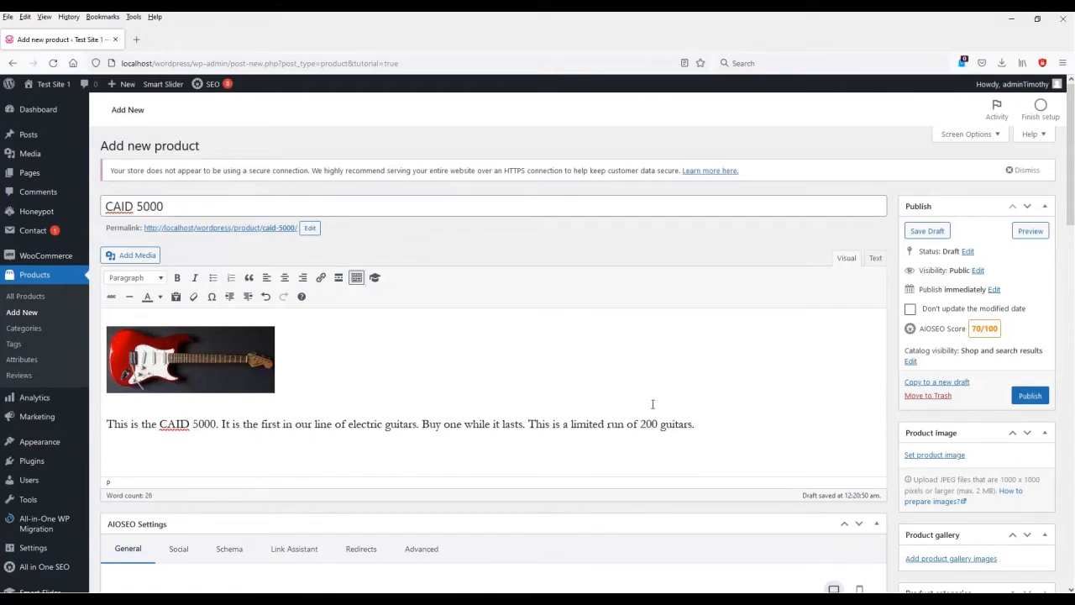
# Step: Set the product's regular price to 700 and its sale price to 499 in the product data
pyautogui.scroll(-5, 706, 389)
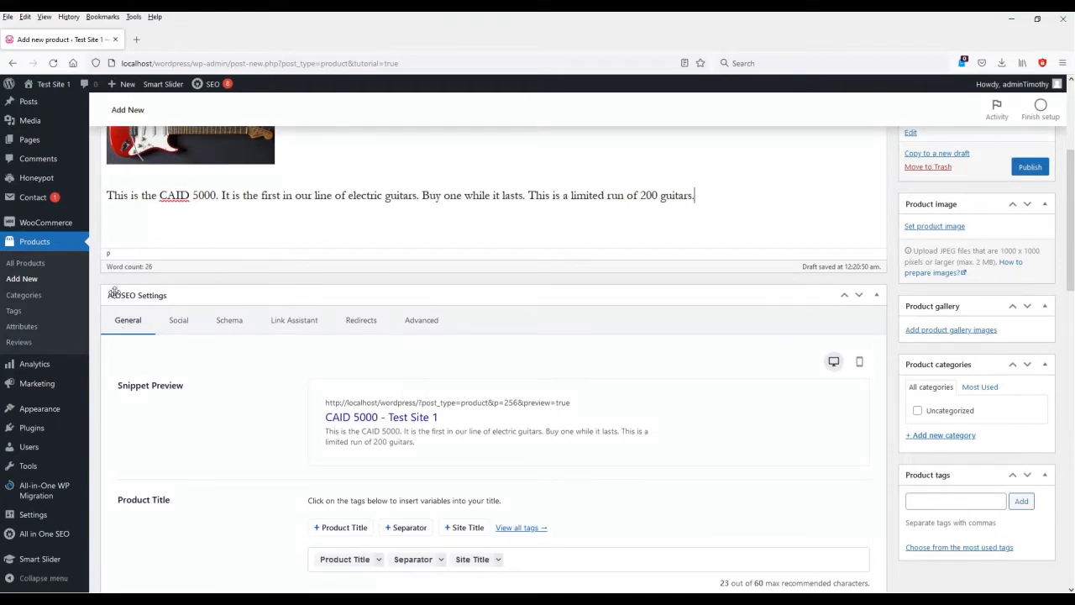
pyautogui.scroll(-10, 533, 350)
pyautogui.scroll(-8, 546, 356)
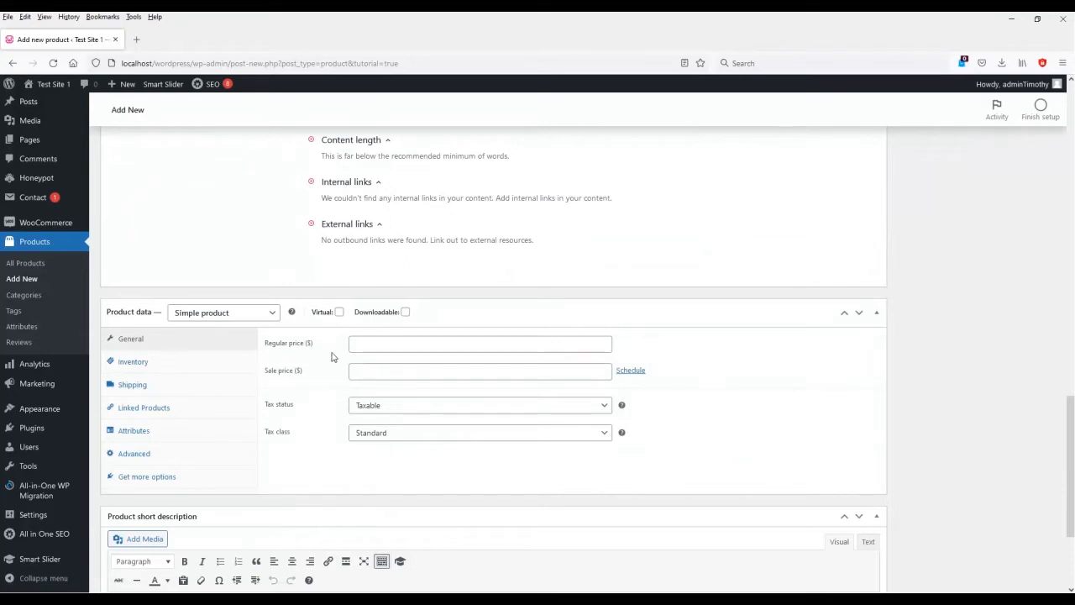
pyautogui.click(380, 340)
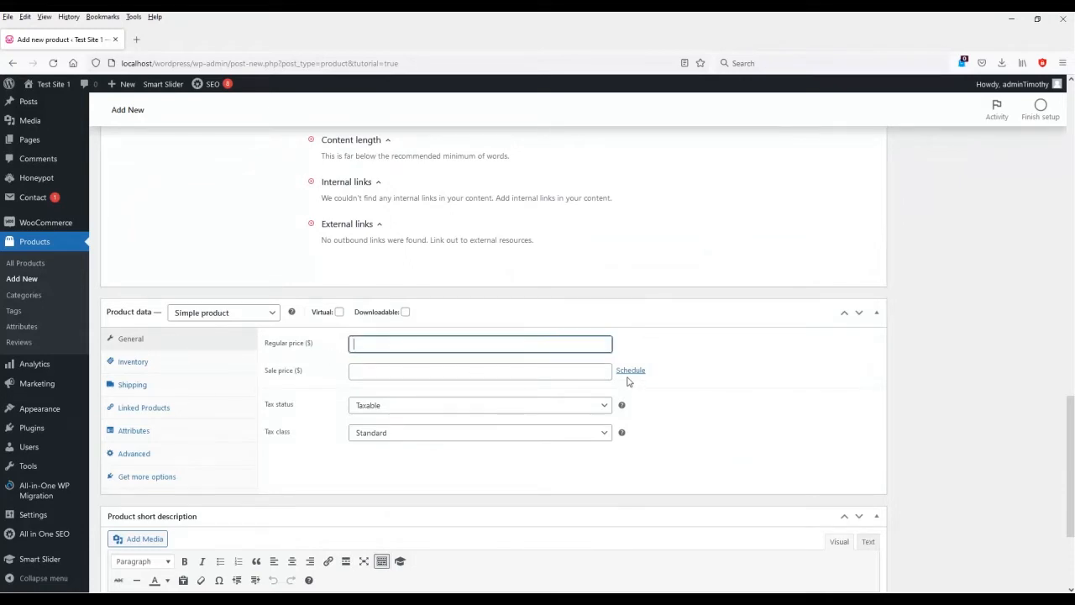
pyautogui.write('700')
pyautogui.click(437, 356)
pyautogui.click(380, 372)
pyautogui.write('4')
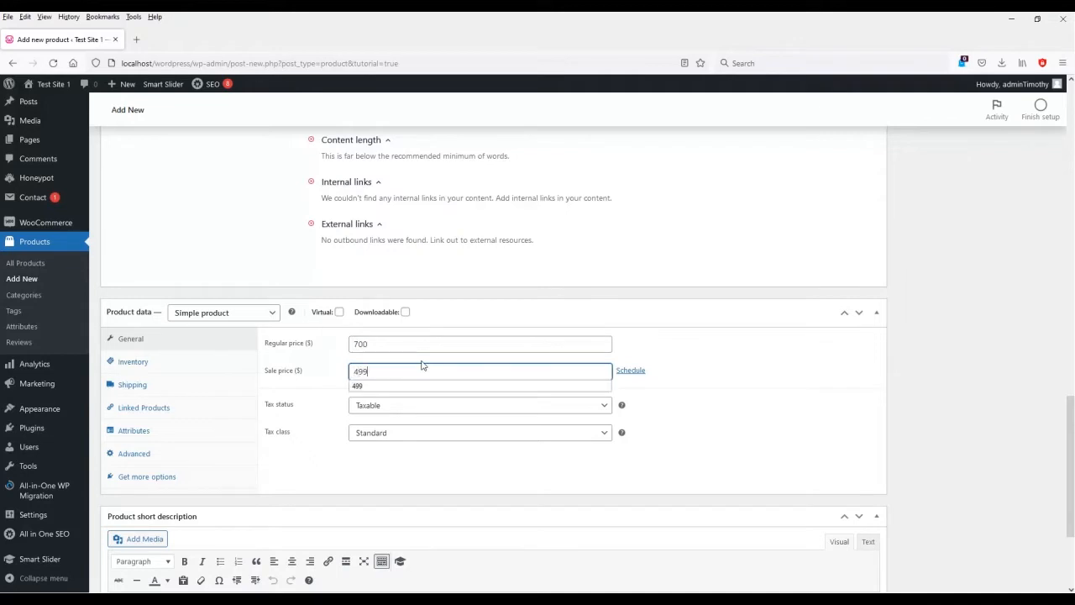
pyautogui.write('99')
pyautogui.click(374, 385)
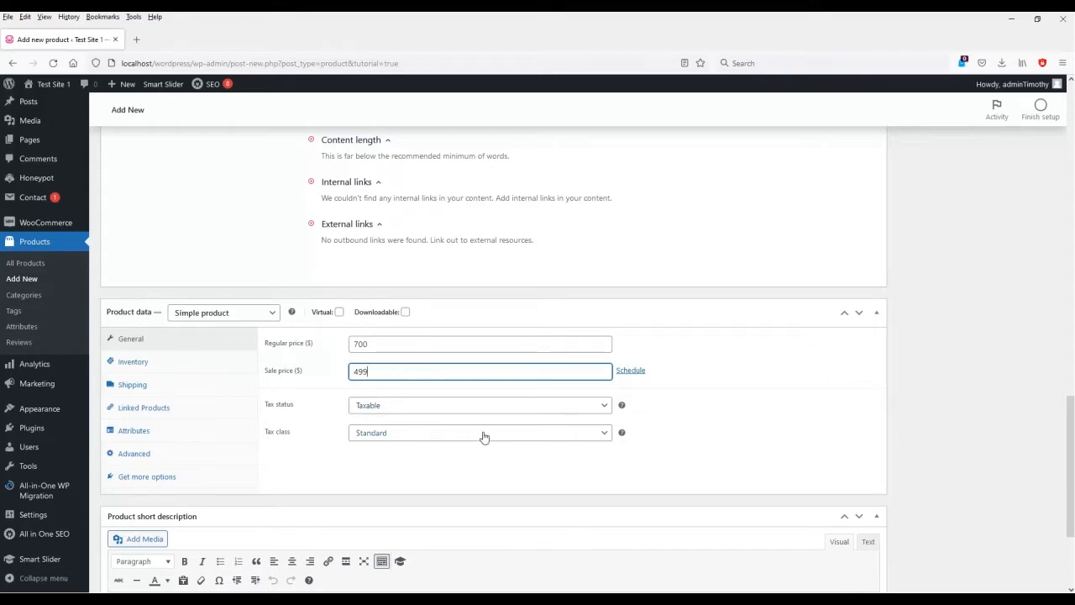
# Step: Set the product's SKU to 658406164 in the inventory data
pyautogui.scroll(-2, 252, 297)
pyautogui.scroll(20, 332, 297)
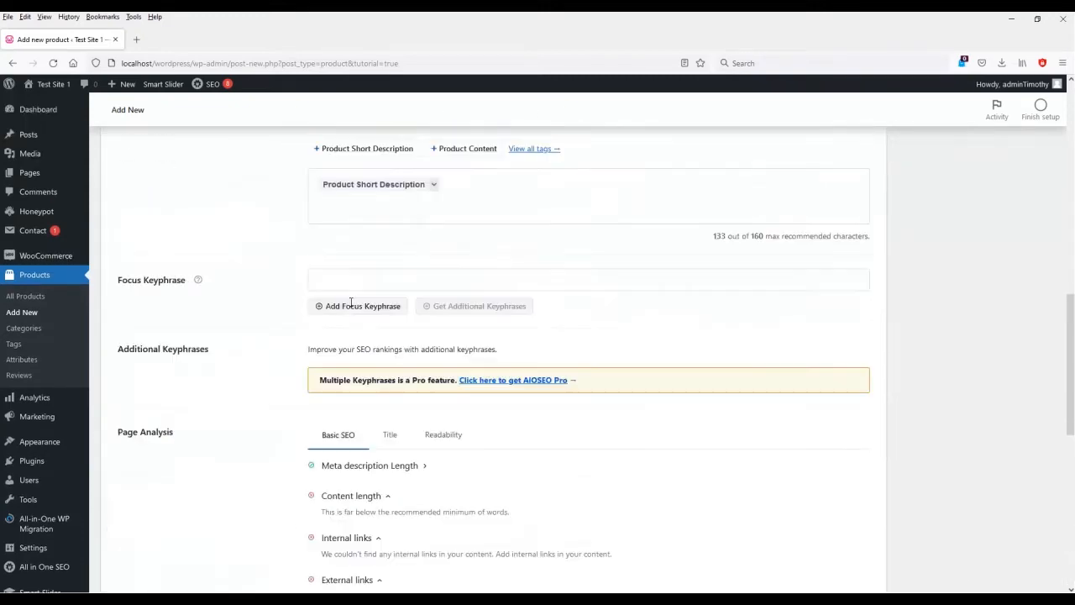
pyautogui.scroll(-18, 646, 415)
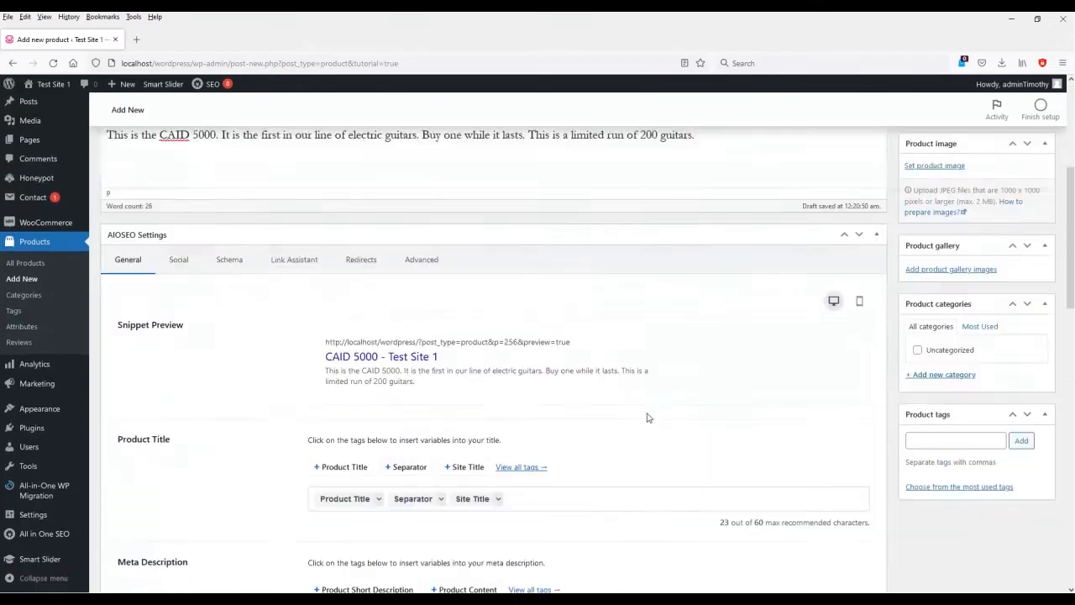
pyautogui.click(147, 248)
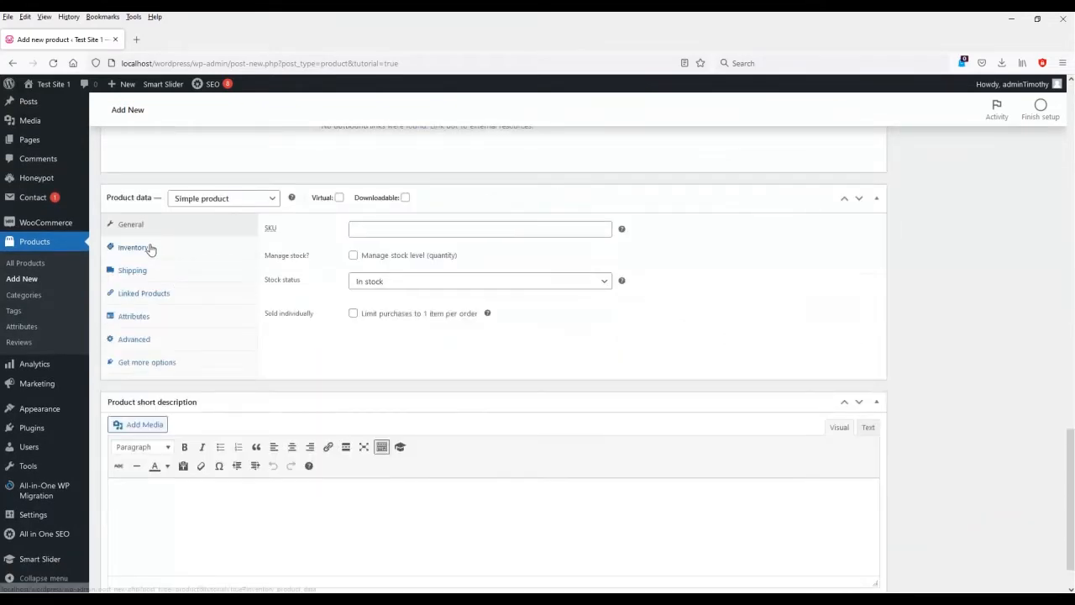
pyautogui.click(439, 235)
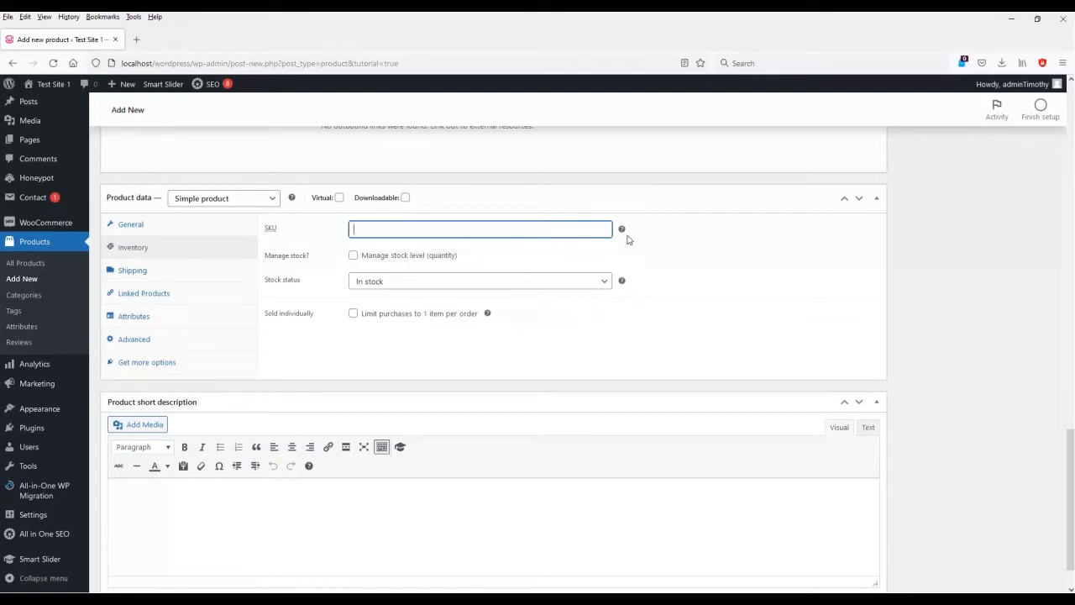
pyautogui.click(406, 228)
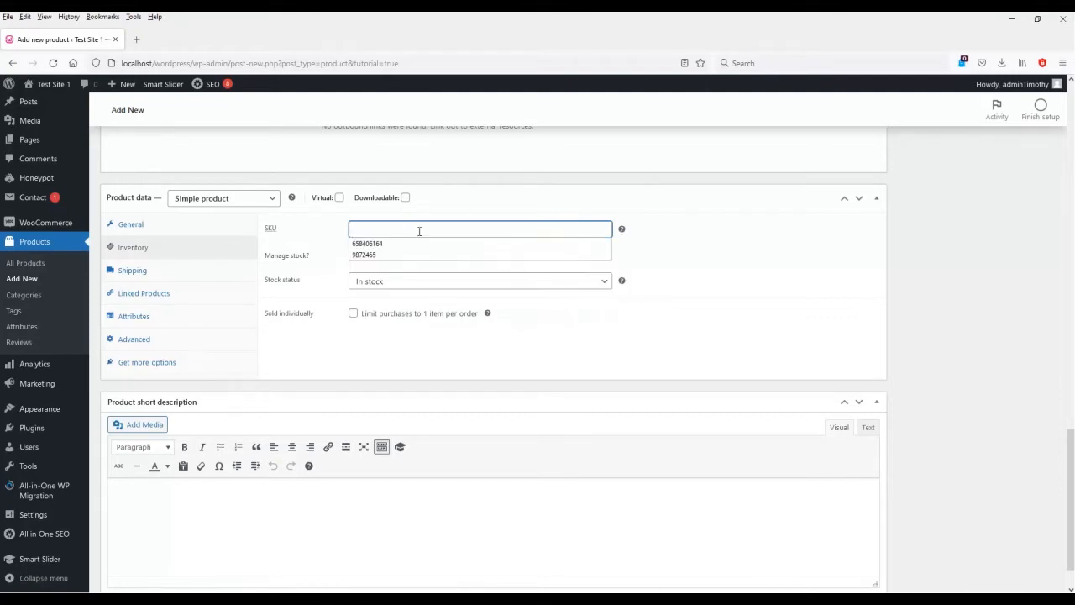
pyautogui.click(394, 243)
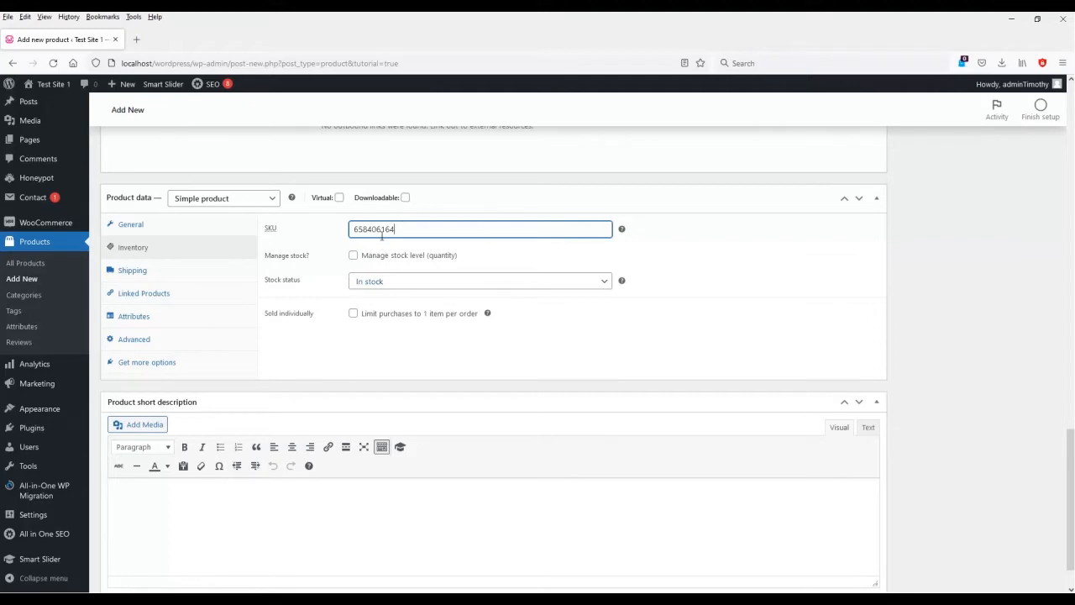
# Step: Enable stock level management with a stock quantity of 400, backorders set to Do not allow, and a low stock threshold of 10
pyautogui.click(354, 256)
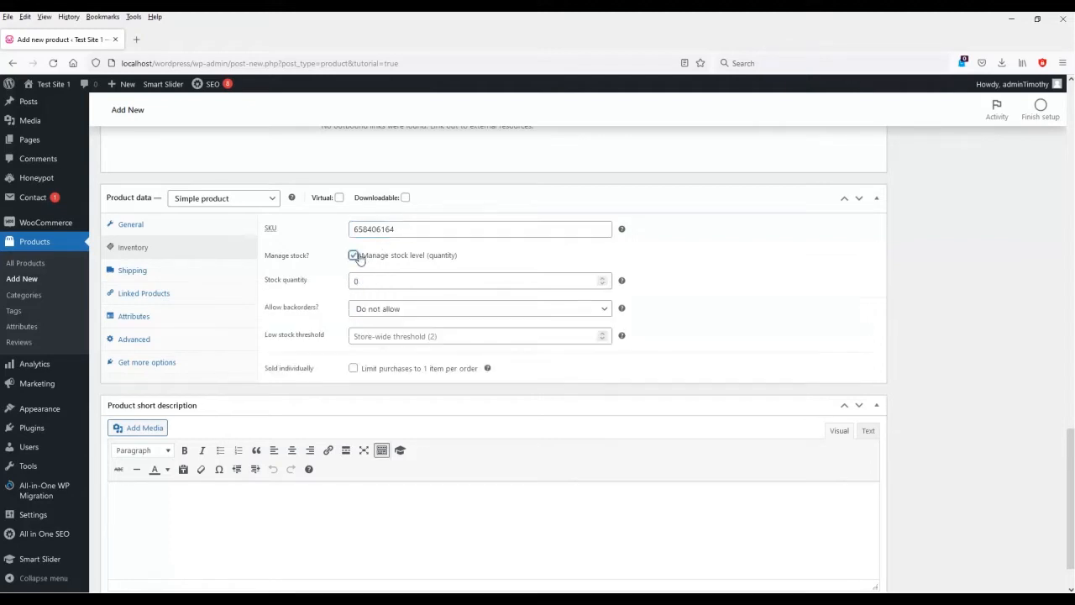
pyautogui.moveTo(371, 279); pyautogui.dragTo(344, 282)
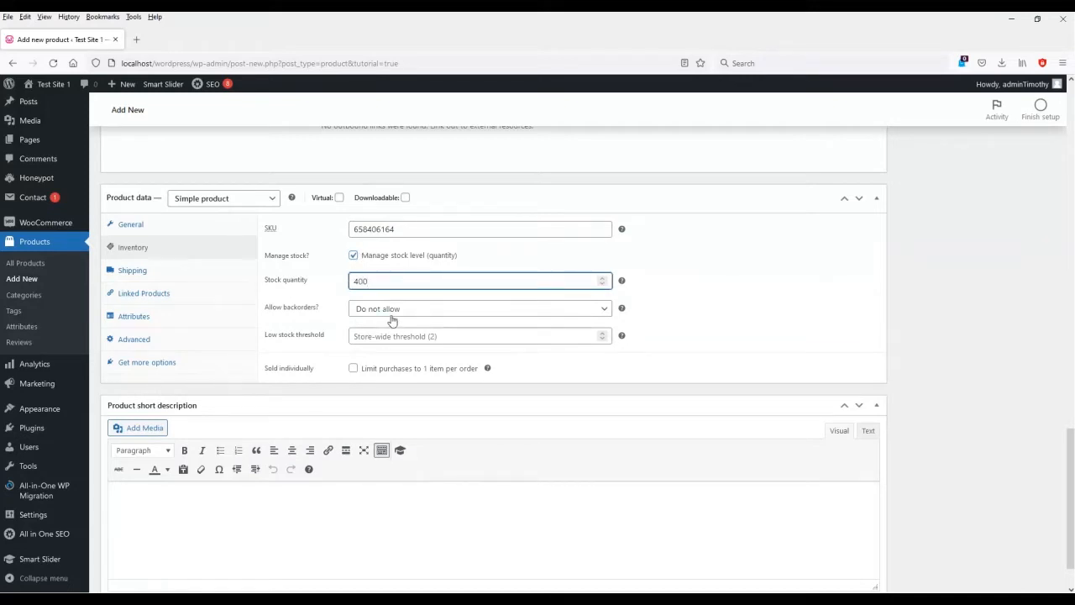
pyautogui.click(427, 311)
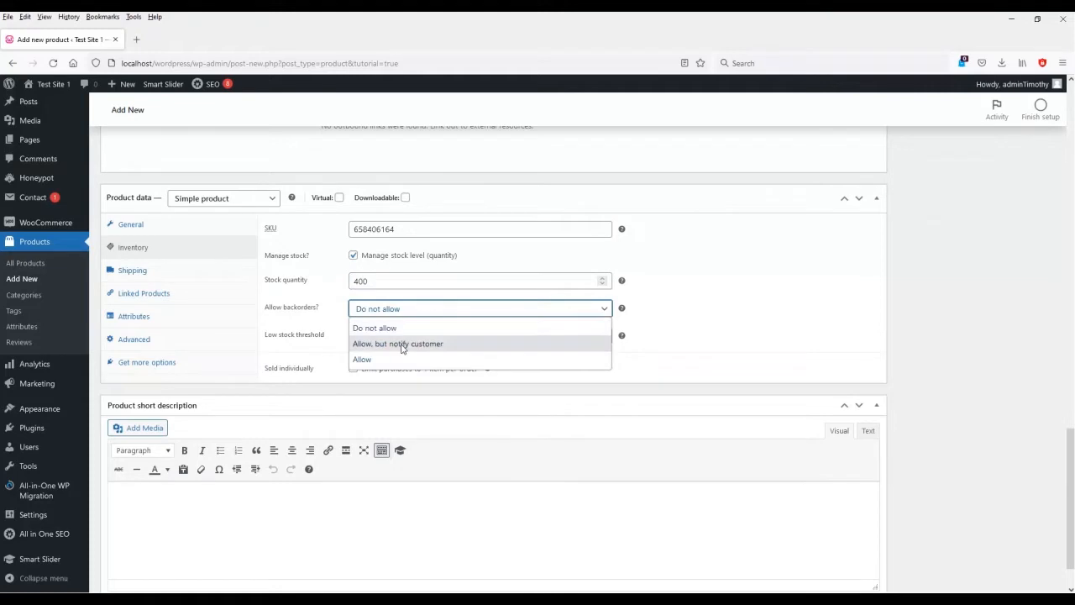
pyautogui.click(372, 328)
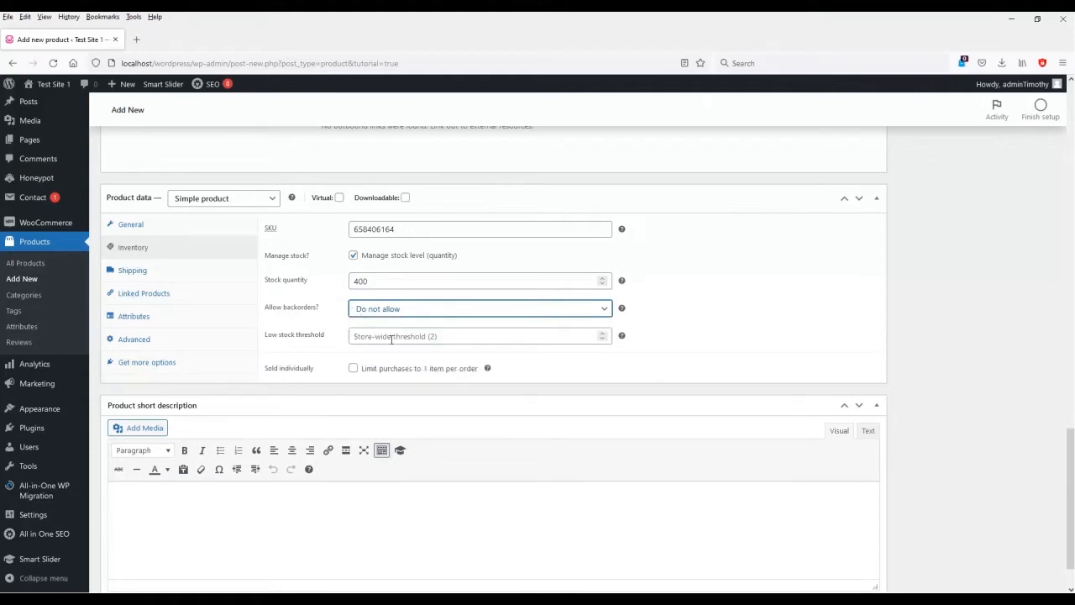
pyautogui.click(476, 340)
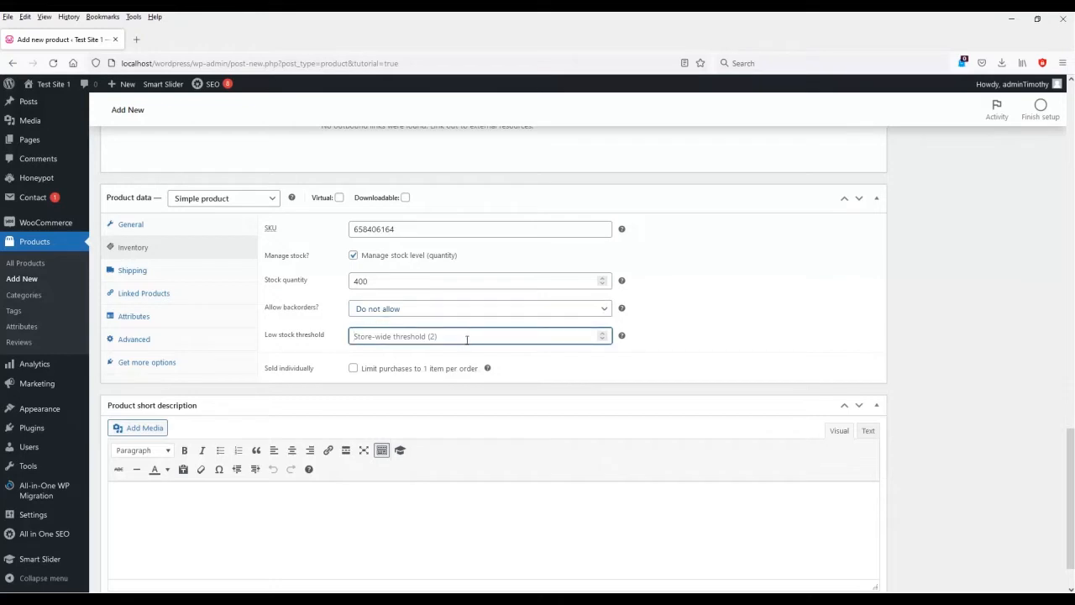
pyautogui.moveTo(623, 338)
pyautogui.write('10')
# Step: Enter the product short description "This is a limited run of our new guitar line. Buy one while you can."
pyautogui.scroll(-1, 489, 379)
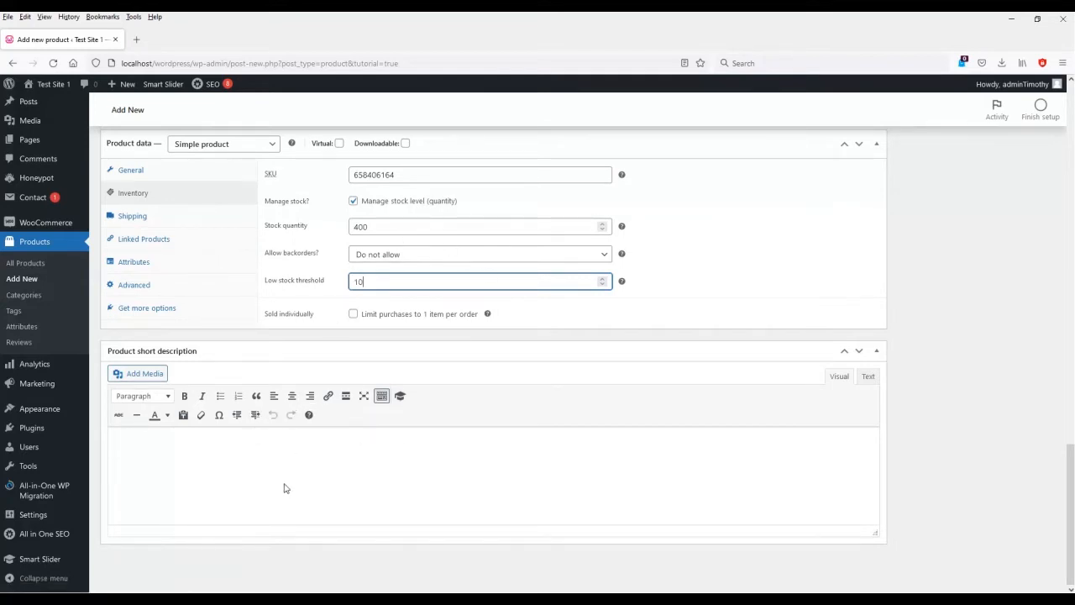
pyautogui.click(221, 468)
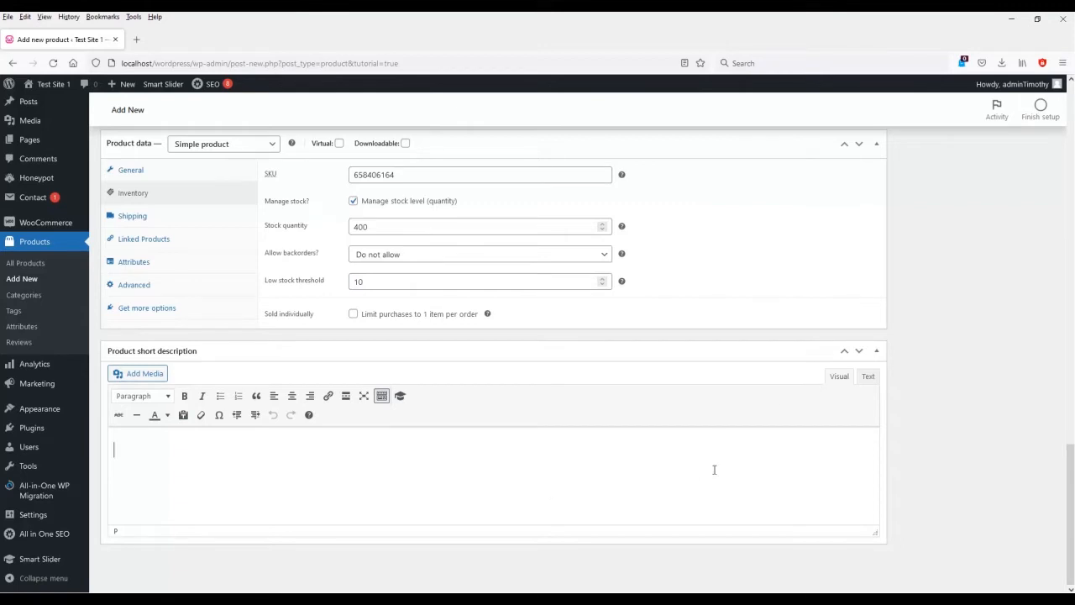
pyautogui.write('This is a limited run of our new guitar line. Buy one while you can.')
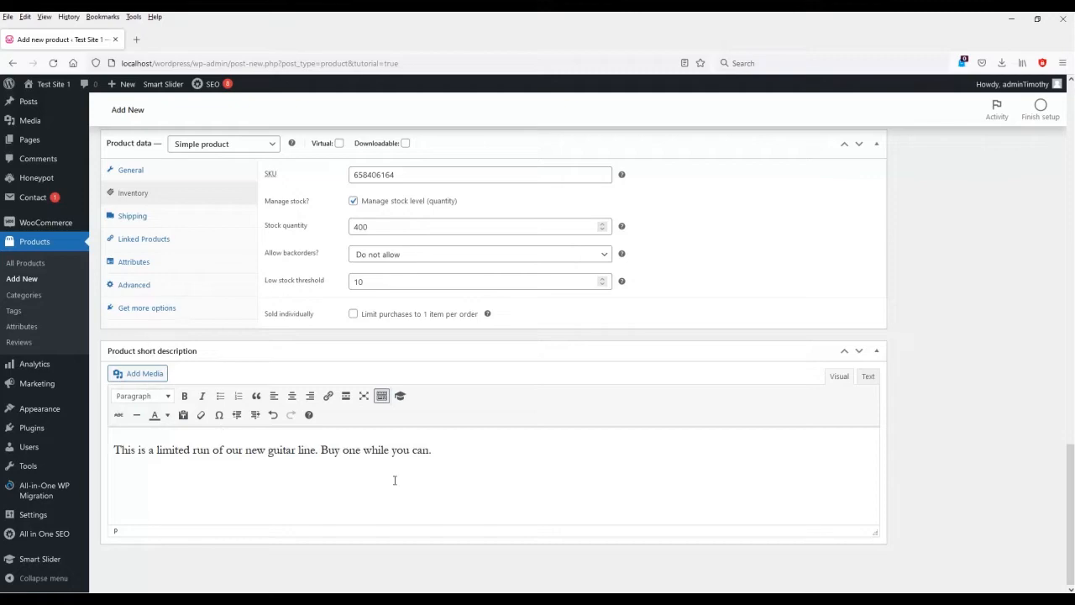
# Step: Set the Fender guitar head photo from the media library as the product image
pyautogui.scroll(15, 837, 461)
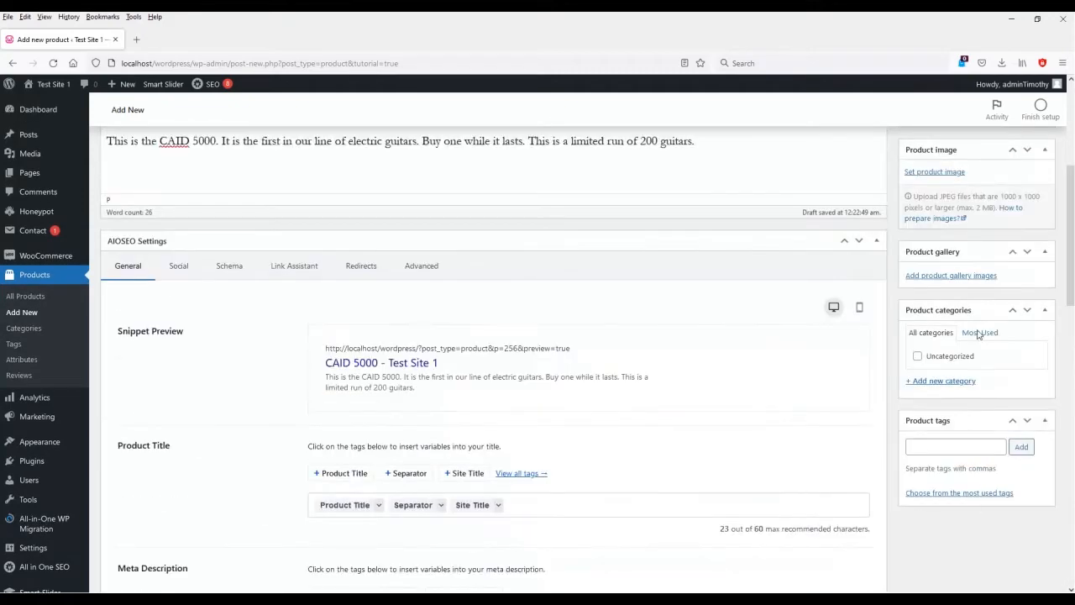
pyautogui.scroll(5, 722, 416)
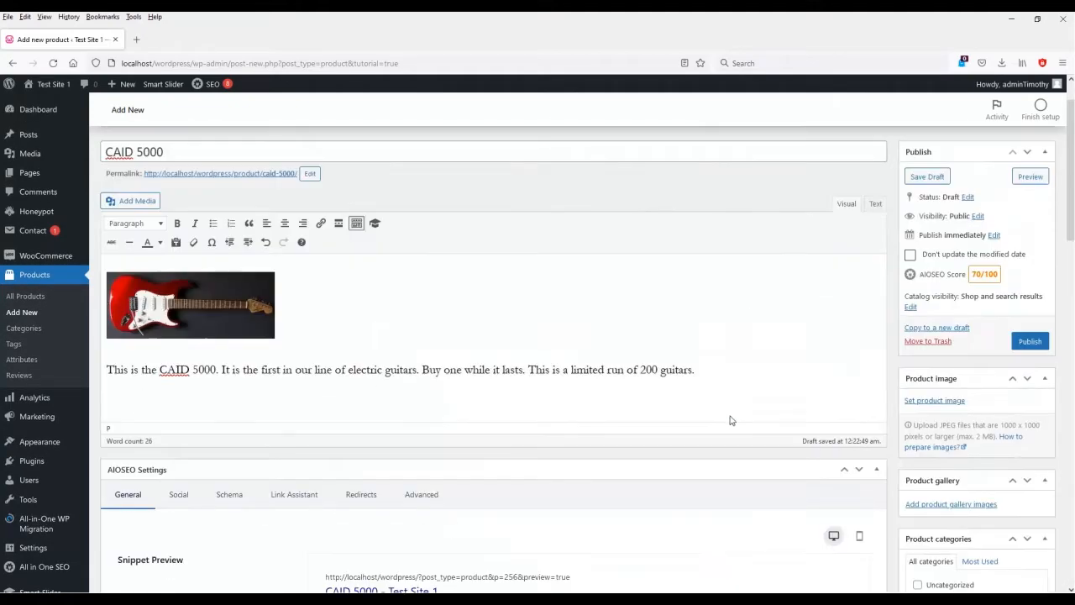
pyautogui.click(930, 402)
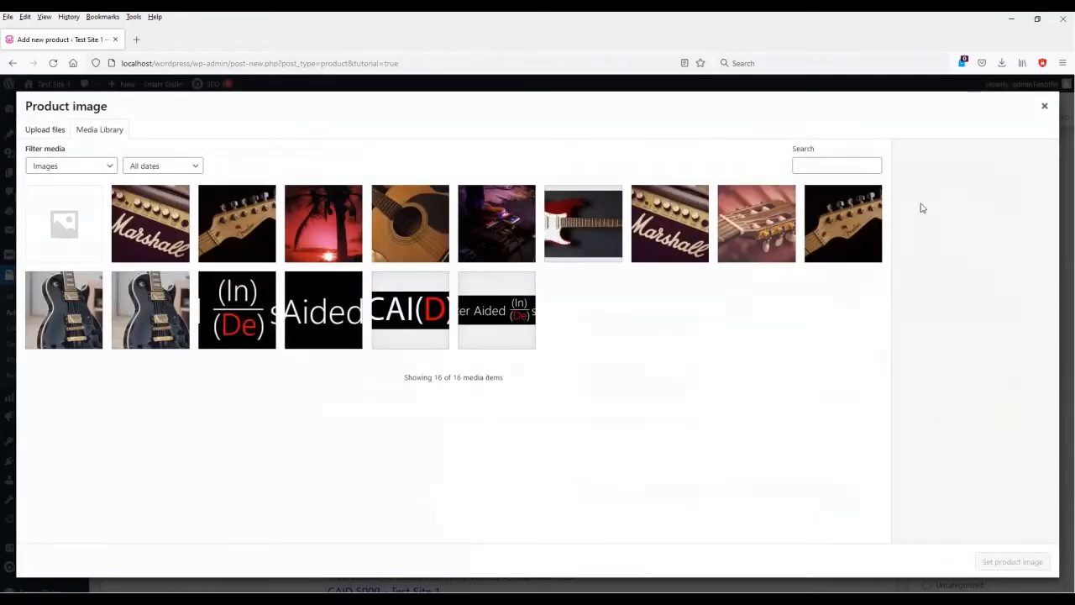
pyautogui.click(846, 219)
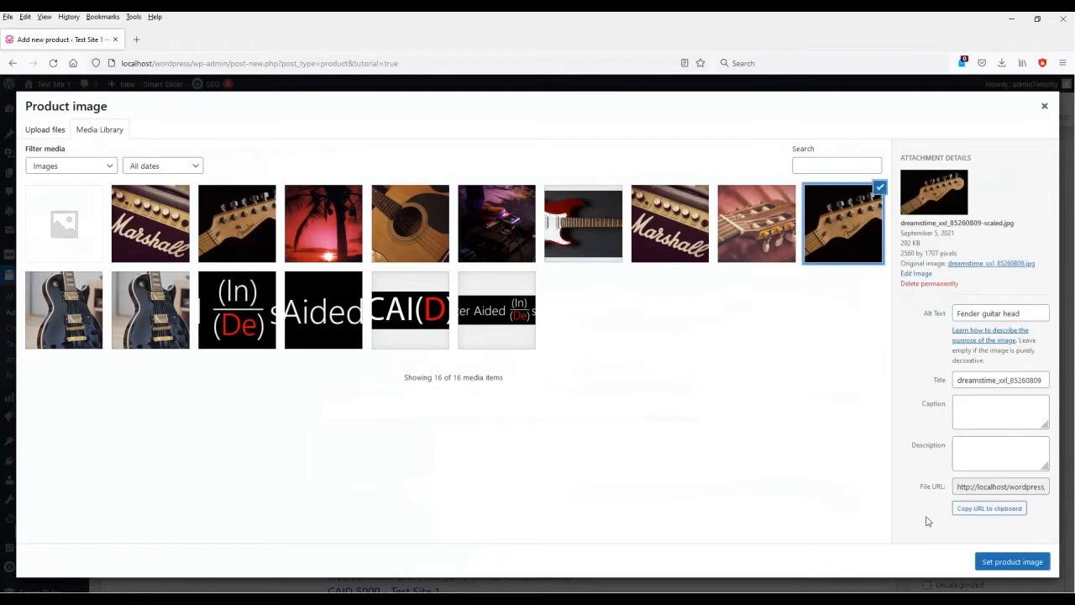
pyautogui.click(1010, 564)
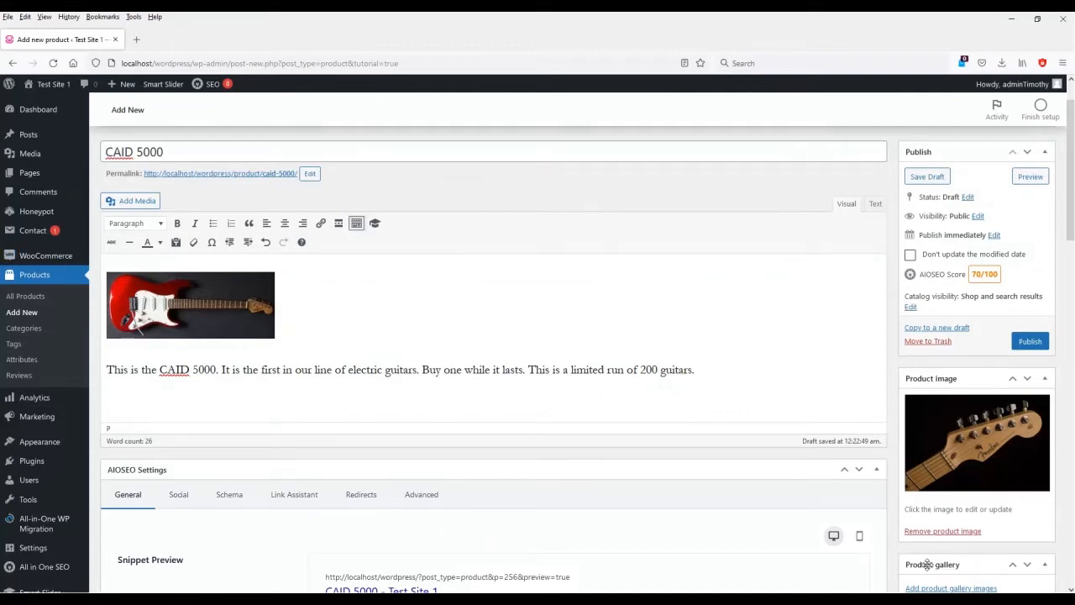
# Step: Add only the Fender guitar head photo from the media library to the product gallery
pyautogui.scroll(-3, 985, 509)
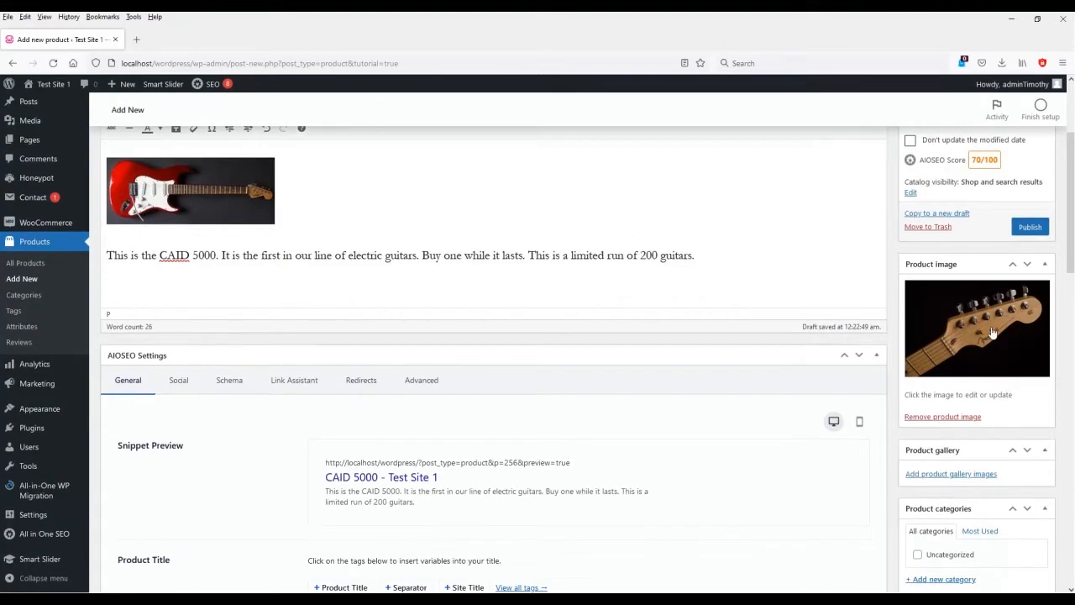
pyautogui.click(952, 476)
pyautogui.click(328, 319)
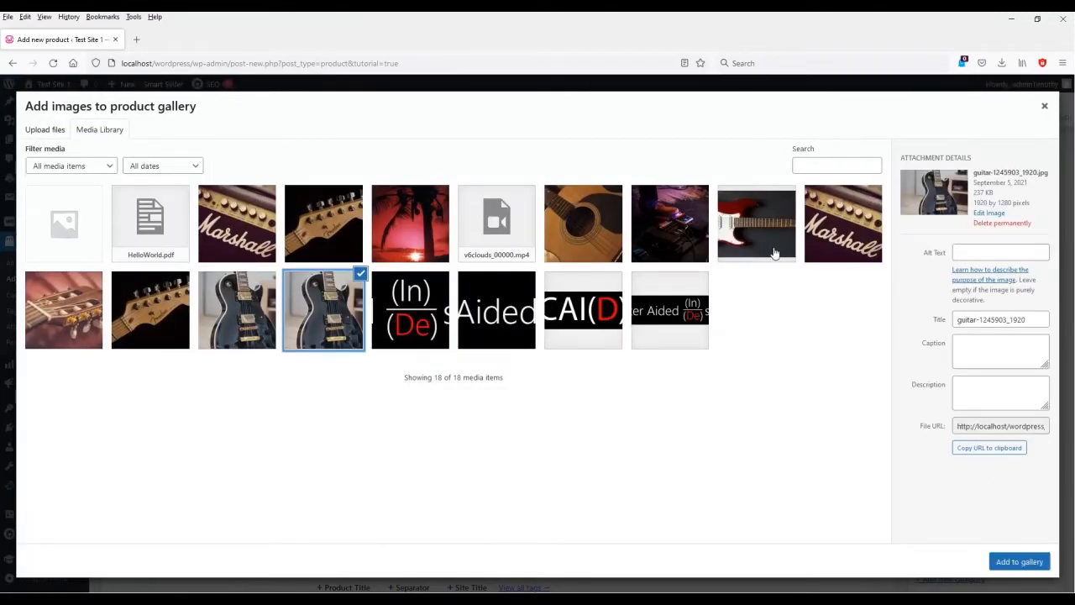
pyautogui.click(338, 317)
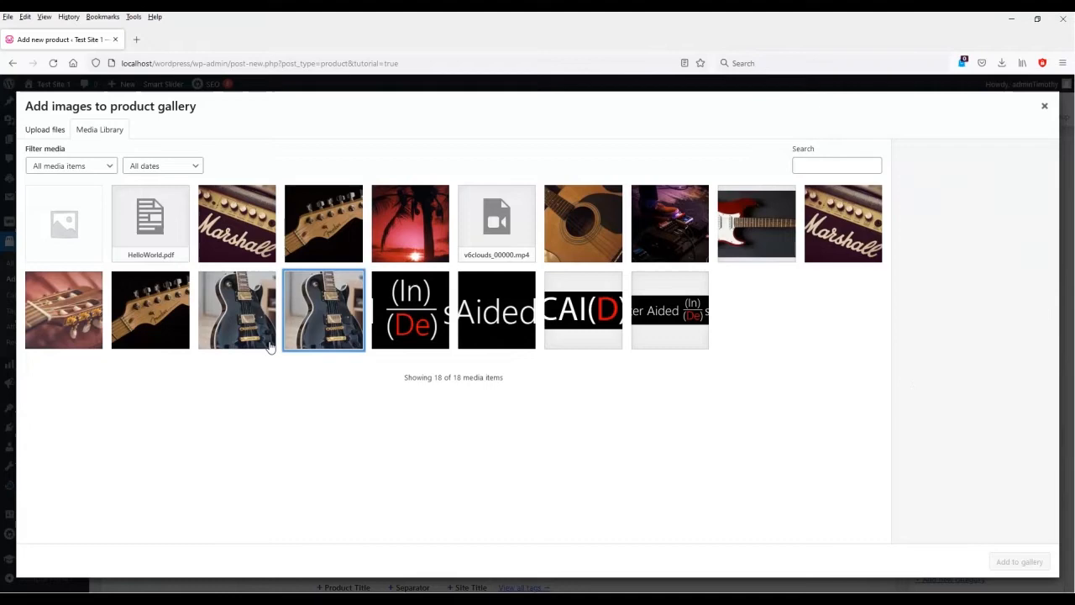
pyautogui.click(144, 325)
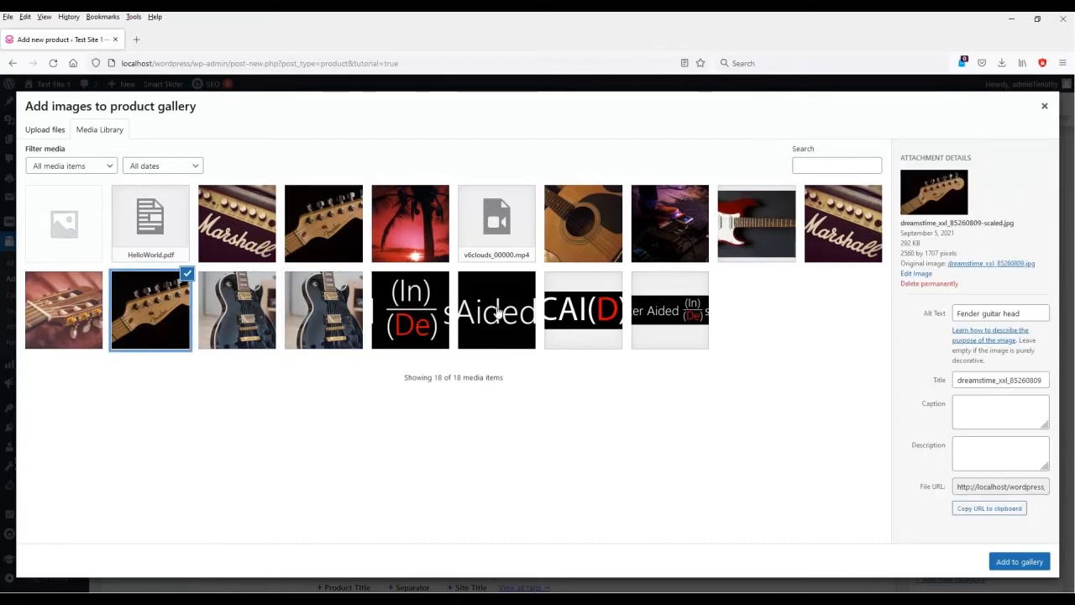
pyautogui.click(315, 327)
pyautogui.click(751, 228)
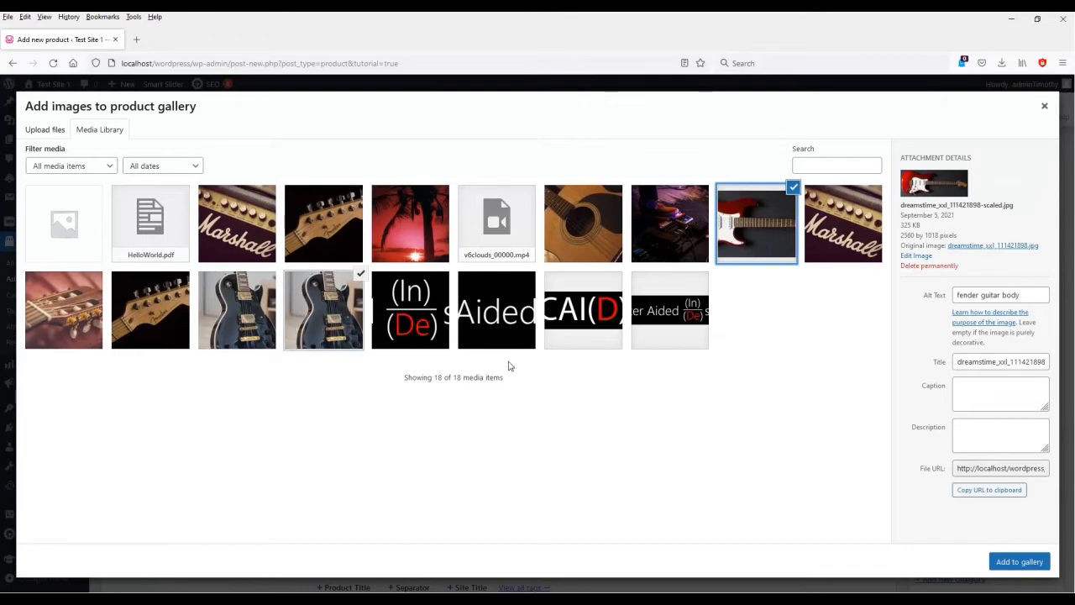
pyautogui.click(150, 307)
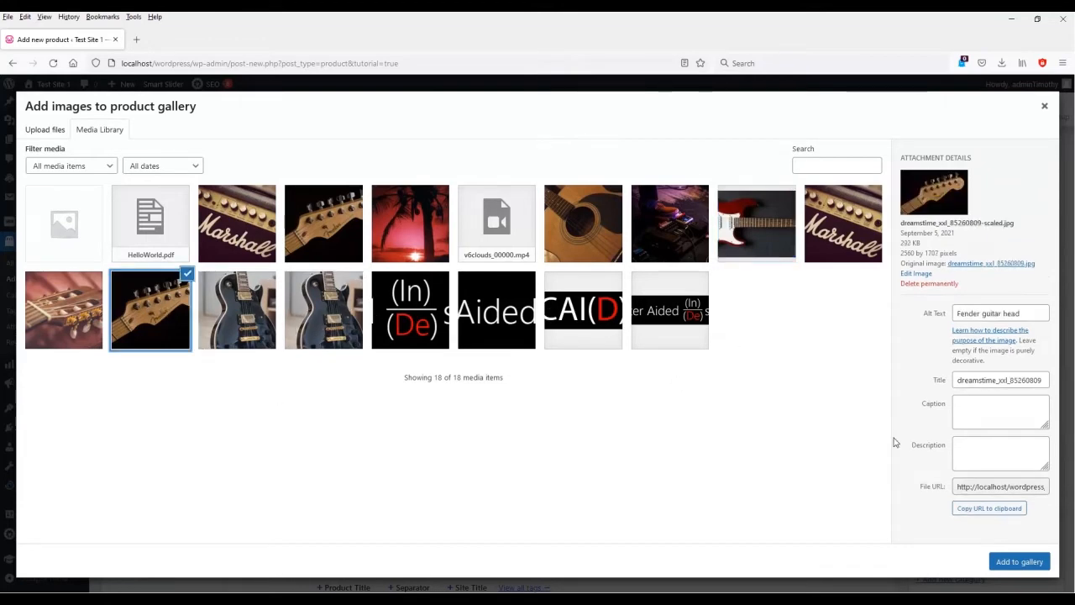
pyautogui.click(994, 561)
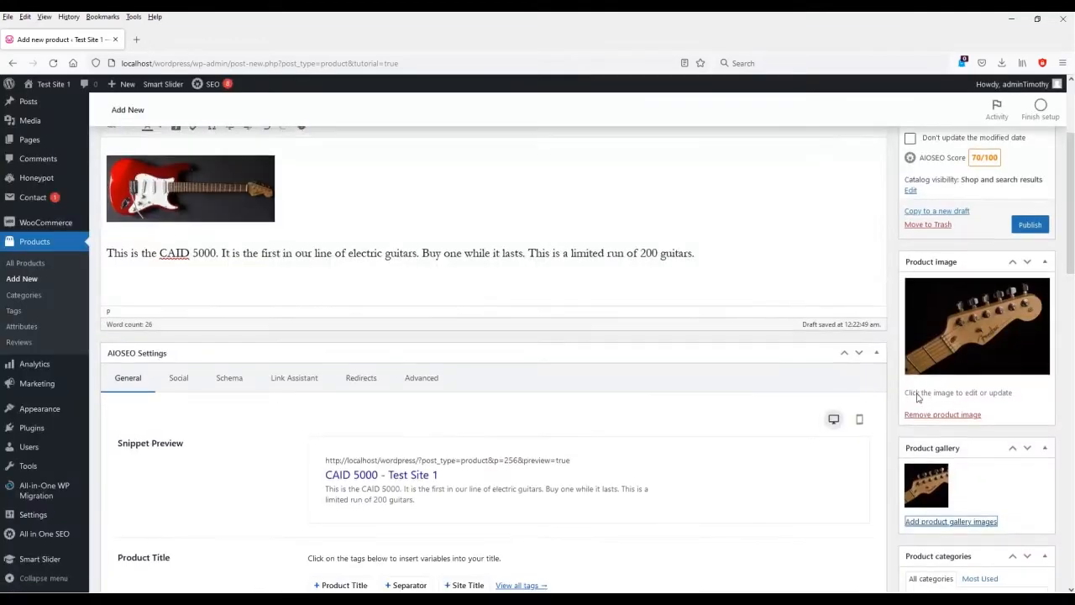
pyautogui.scroll(-2, 999, 538)
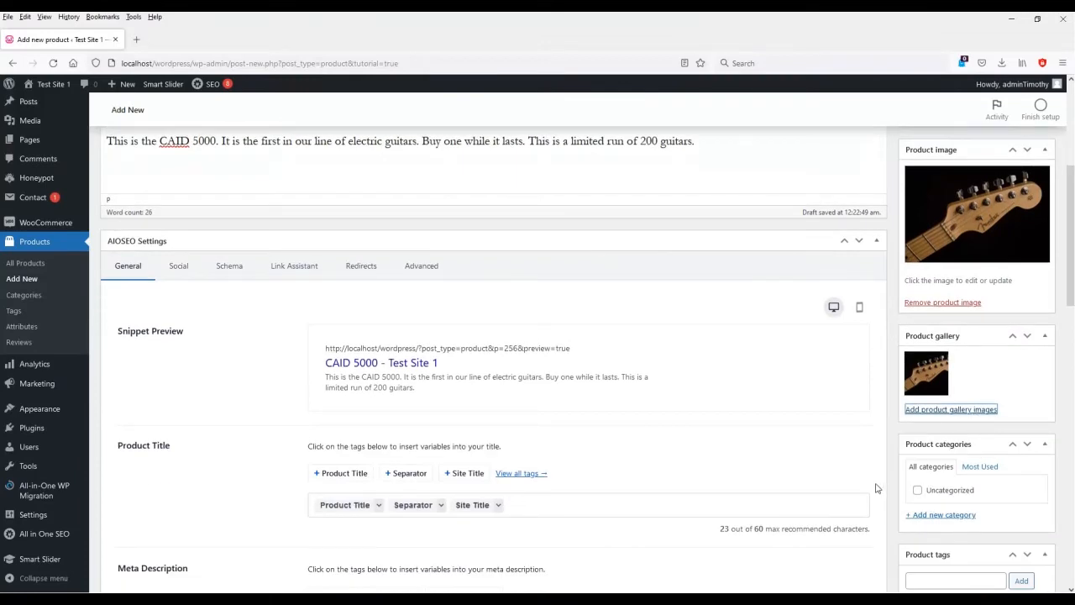
pyautogui.scroll(4, 400, 314)
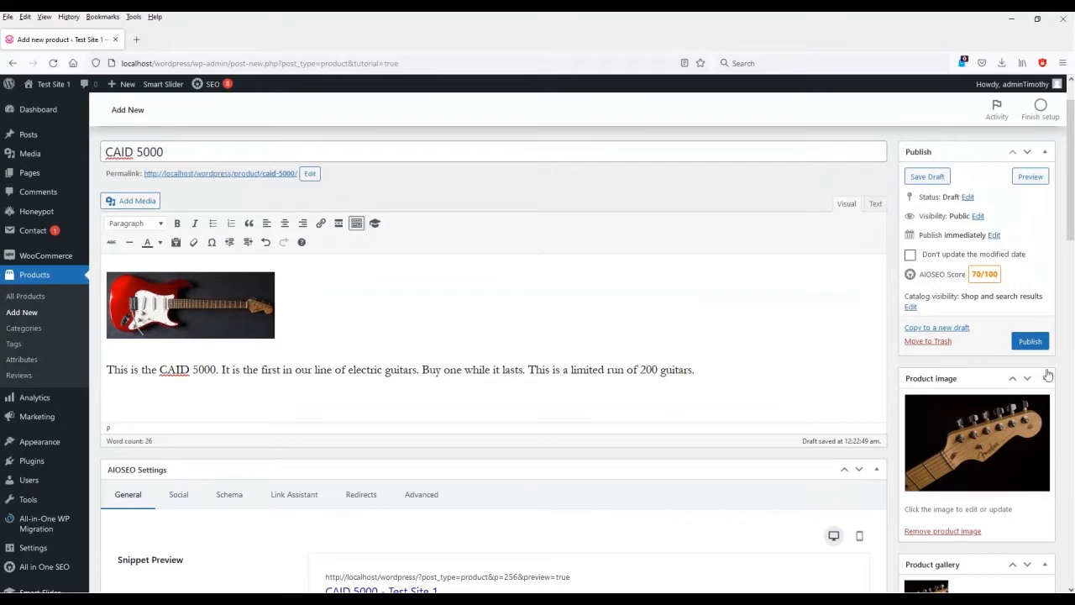
# Step: Publish the CAID 5000 product and open the site's home page
pyautogui.click(1030, 342)
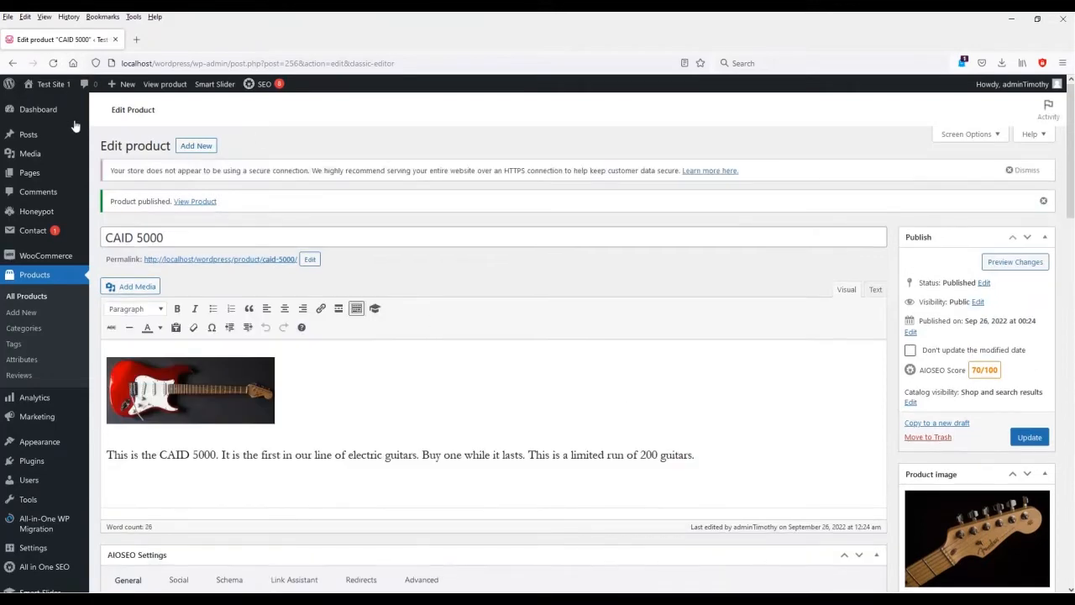
pyautogui.click(73, 87)
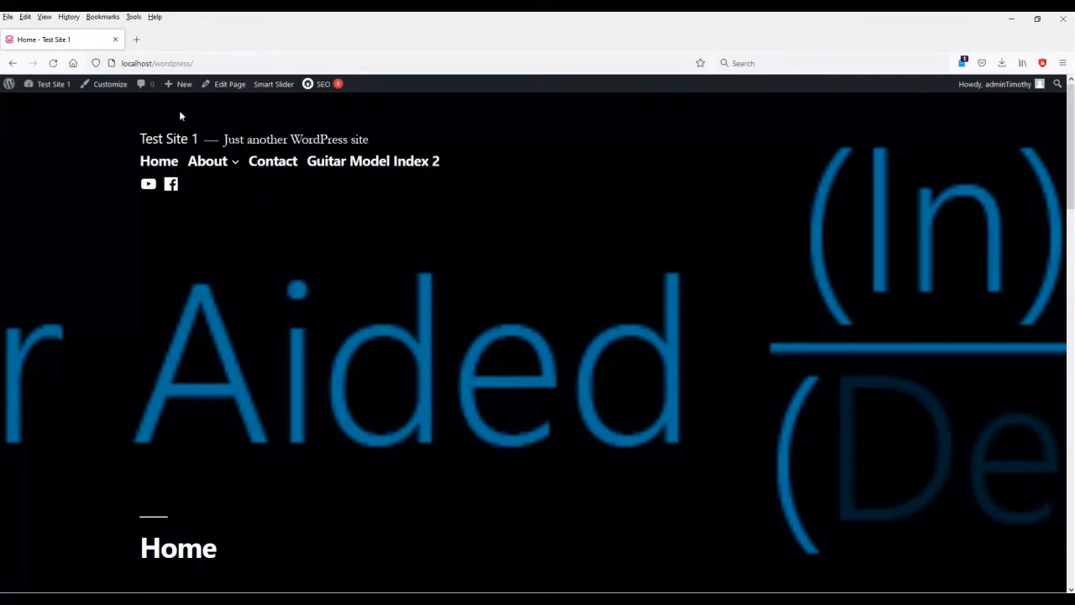
# Step: Customize the site's Main Menu by adding the Shop page as a menu item, and publish the change
pyautogui.click(107, 84)
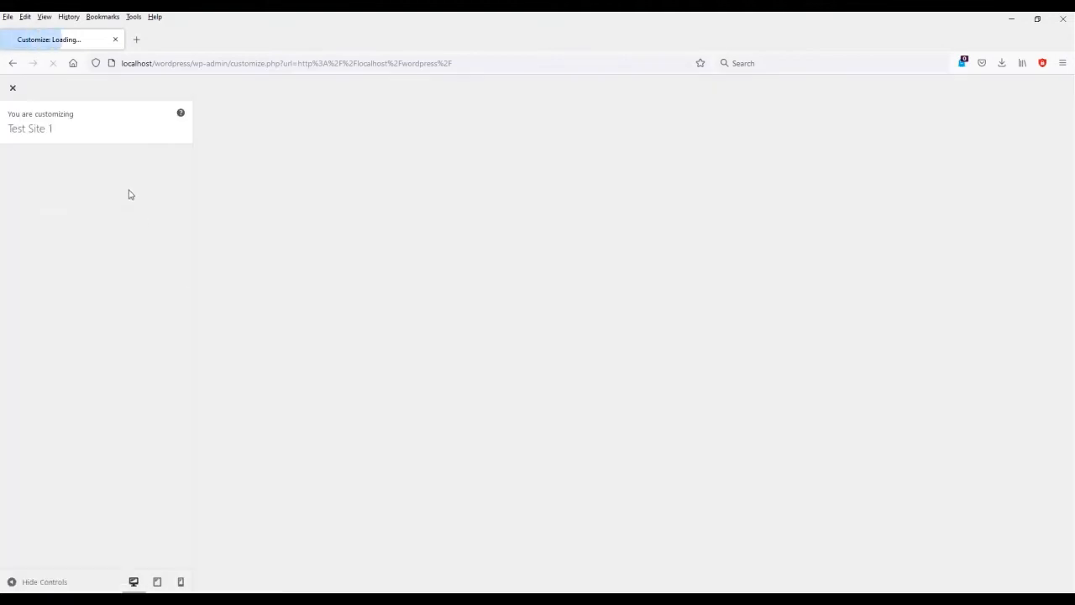
pyautogui.click(102, 261)
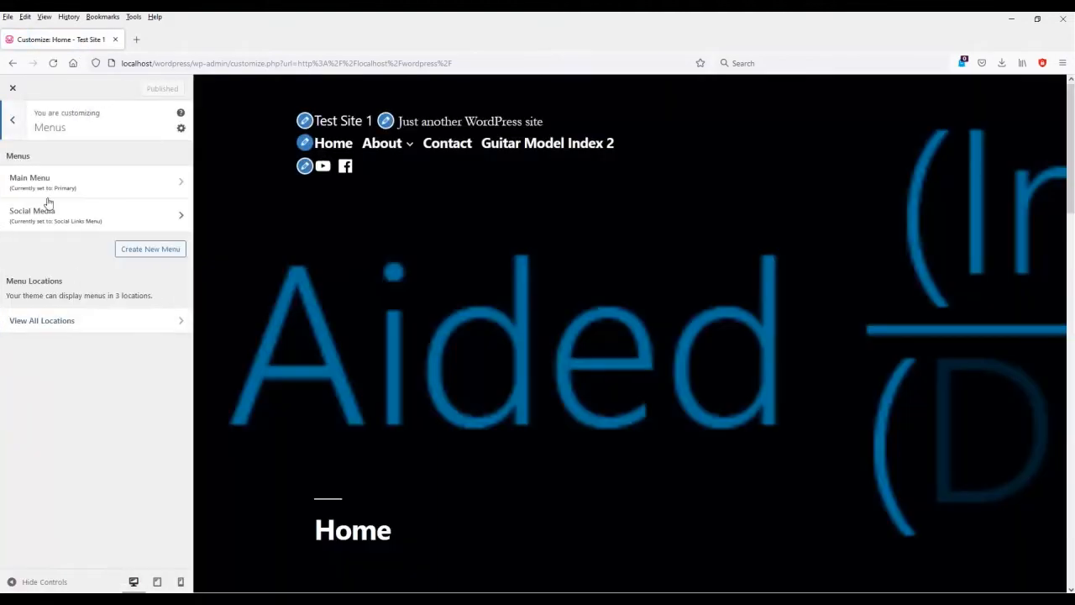
pyautogui.click(76, 186)
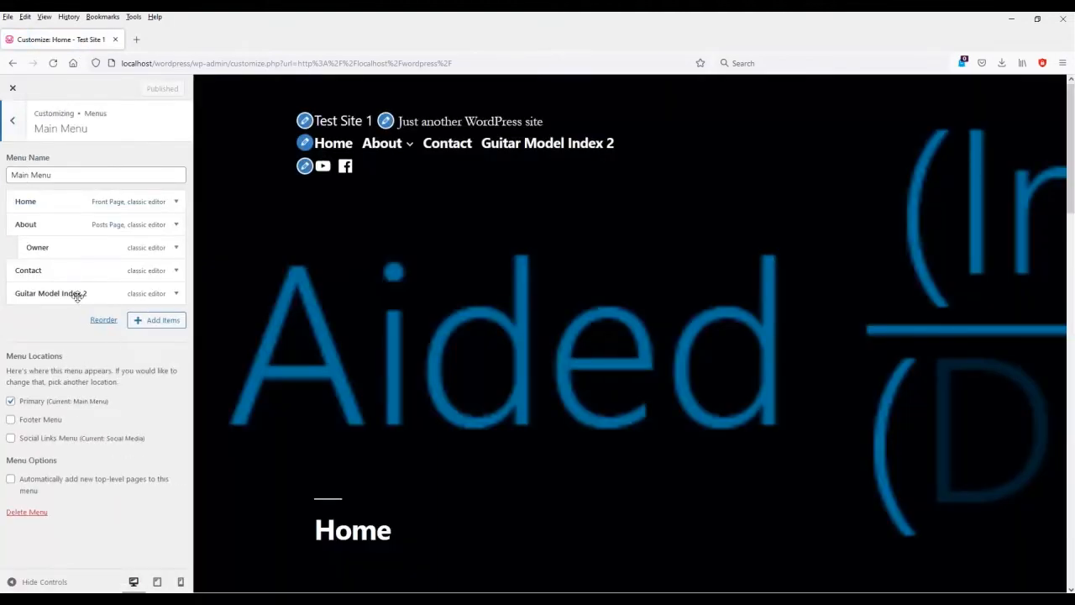
pyautogui.click(153, 322)
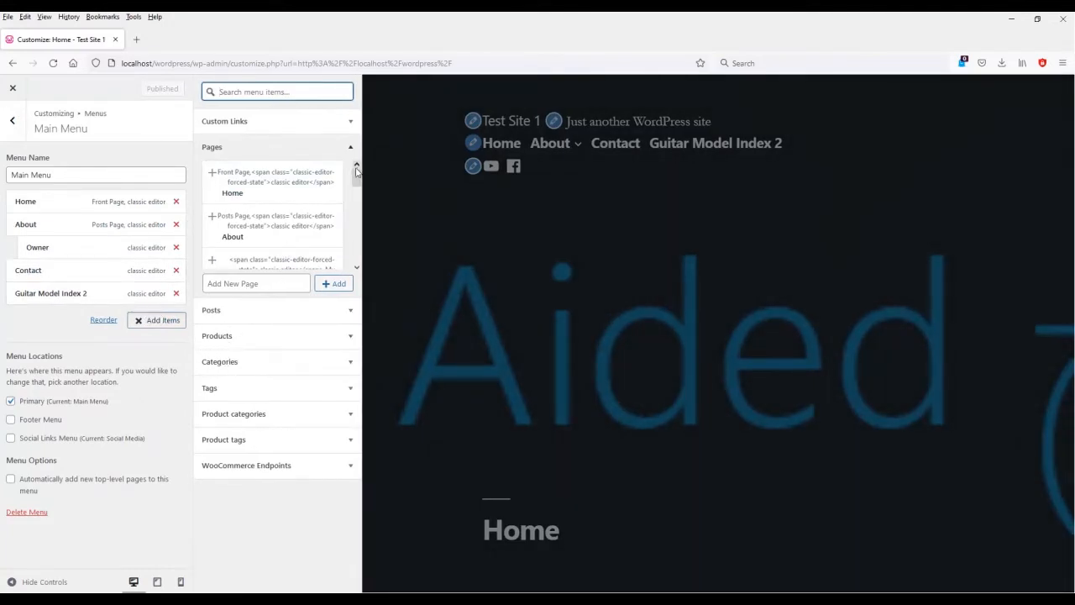
pyautogui.moveTo(356, 179); pyautogui.dragTo(356, 225)
pyautogui.click(280, 177)
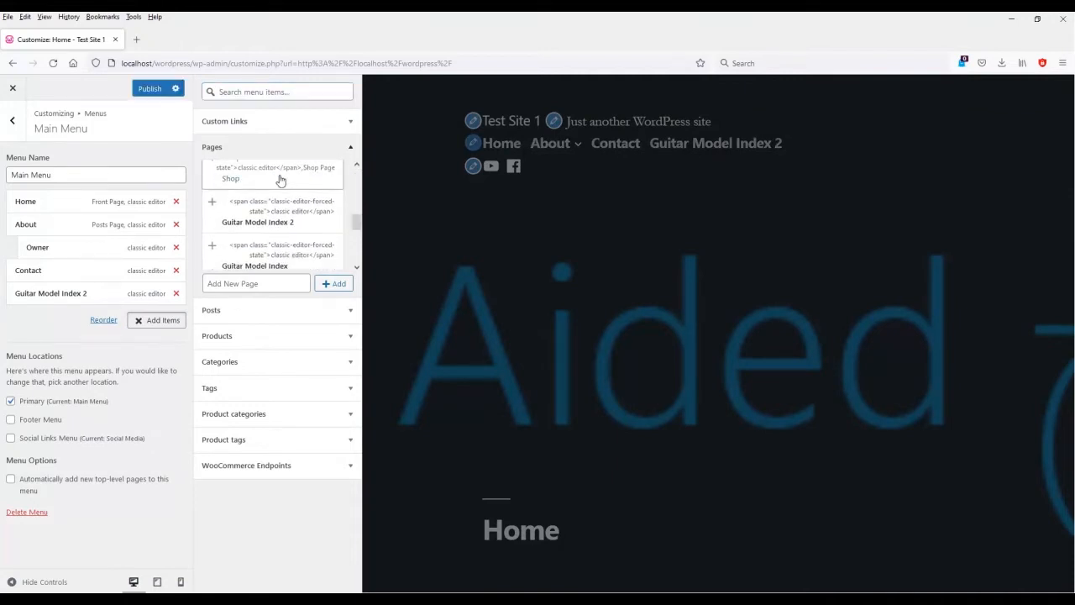
pyautogui.scroll(2, 302, 269)
pyautogui.scroll(-2, 334, 222)
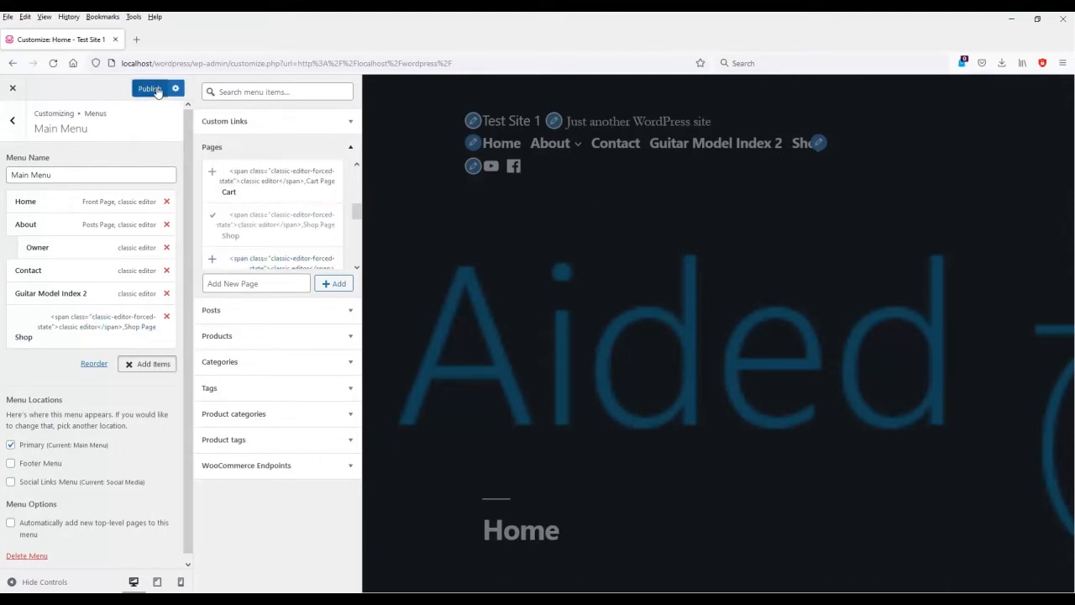
pyautogui.click(155, 89)
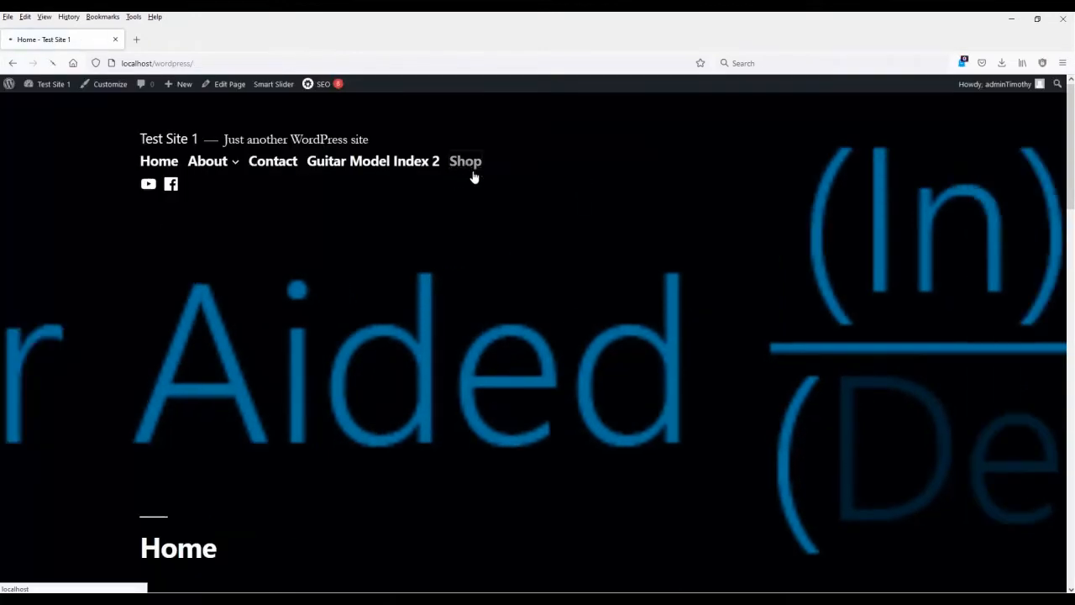
# Step: Visit the site's Shop page and open the CAID 5000 product page from it
pyautogui.click(470, 172)
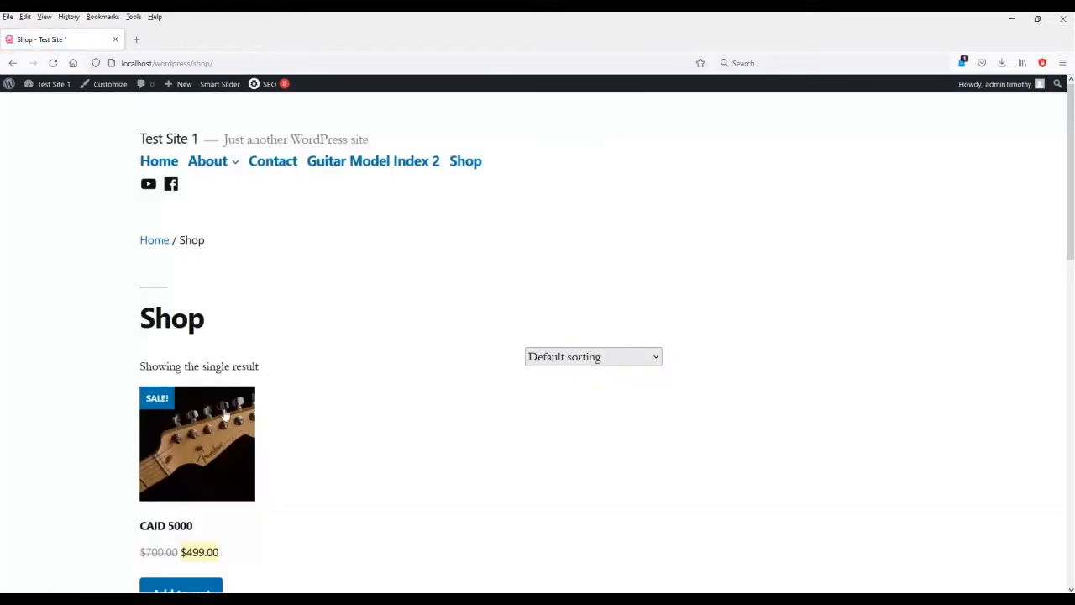
pyautogui.scroll(-1, 378, 402)
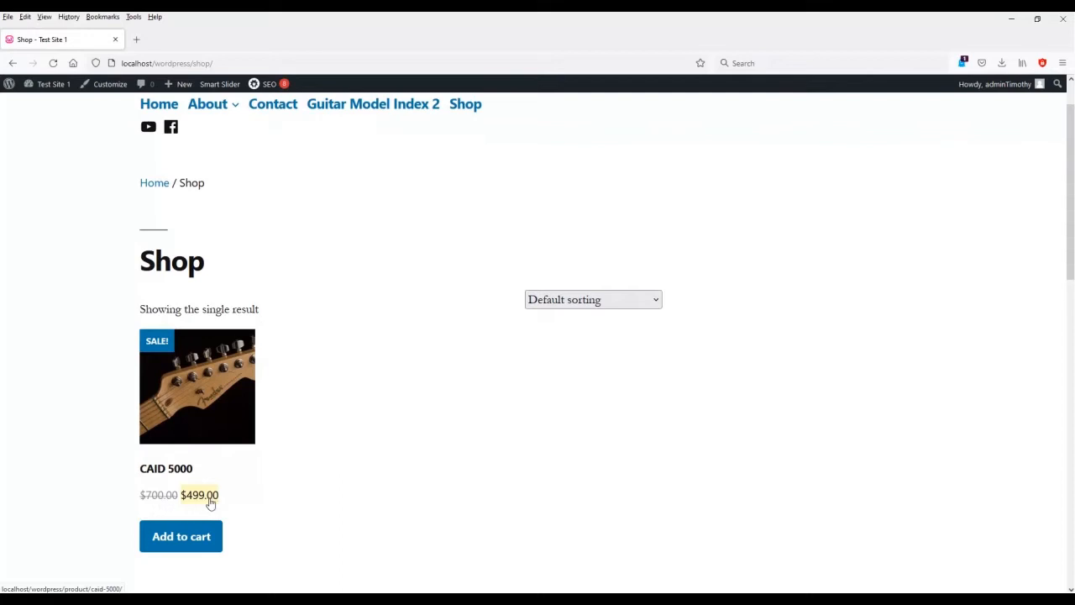
pyautogui.click(206, 373)
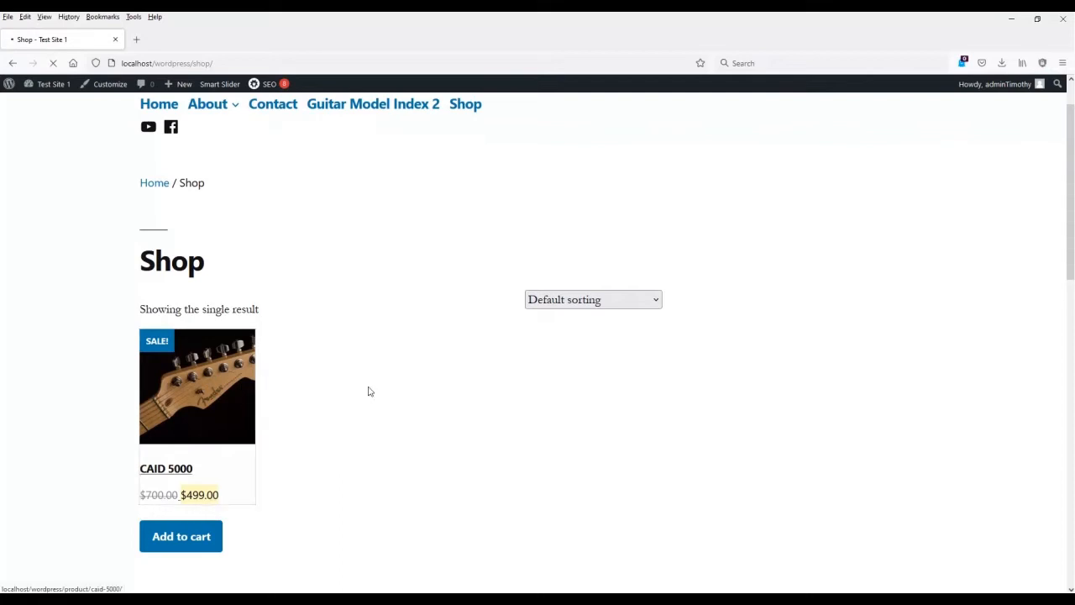
# Step: Examine the short description, stock level and full description on the CAID 5000 product page
pyautogui.scroll(-2, 391, 364)
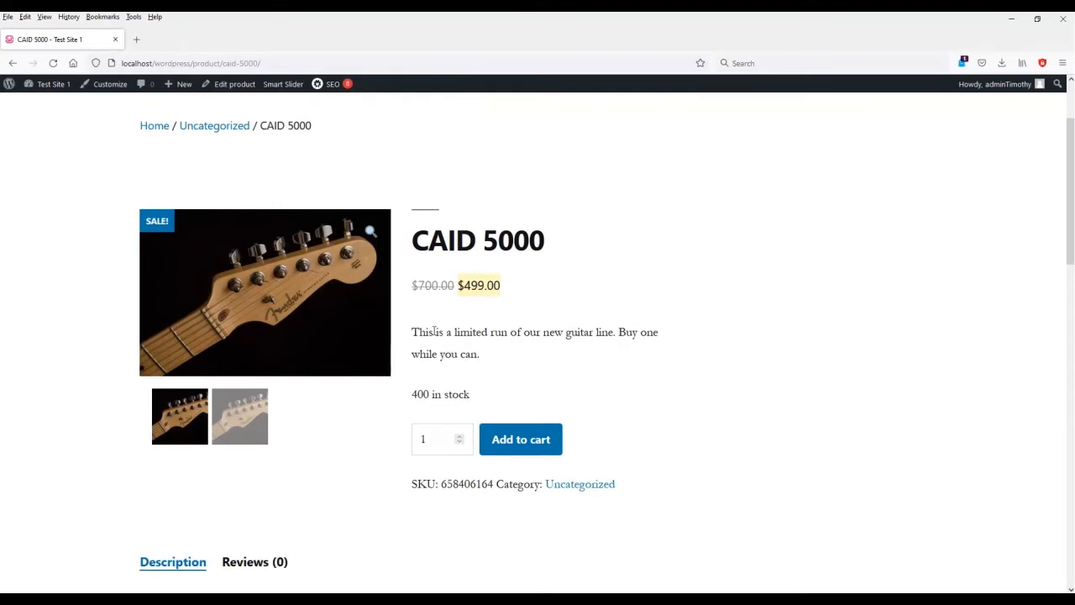
pyautogui.scroll(-1, 509, 391)
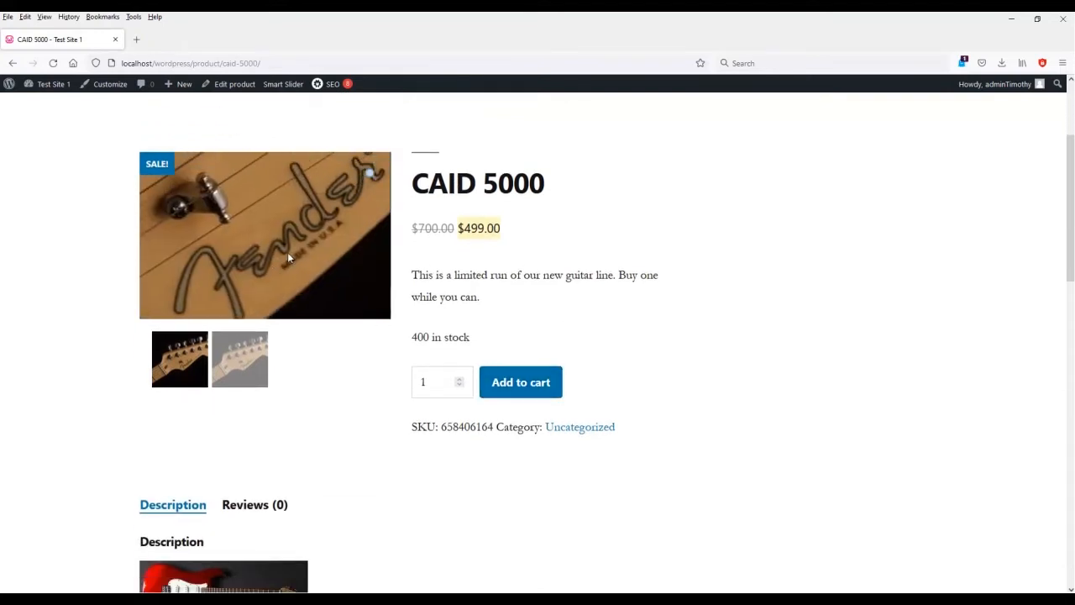
pyautogui.scroll(-2, 359, 411)
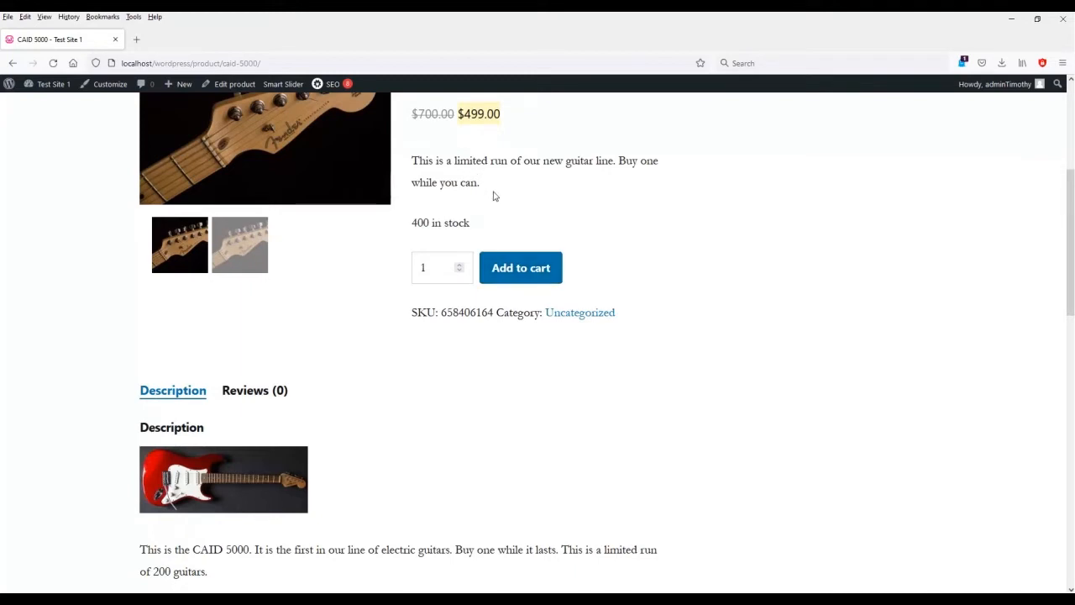
pyautogui.moveTo(494, 195); pyautogui.dragTo(422, 166)
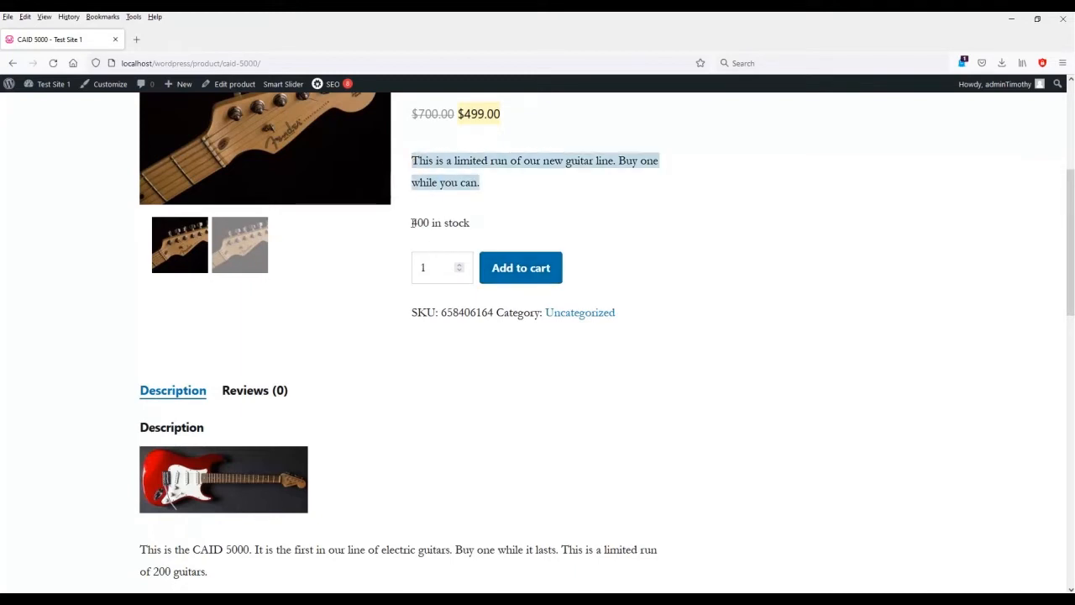
pyautogui.moveTo(412, 222); pyautogui.dragTo(471, 220)
pyautogui.scroll(-1, 395, 403)
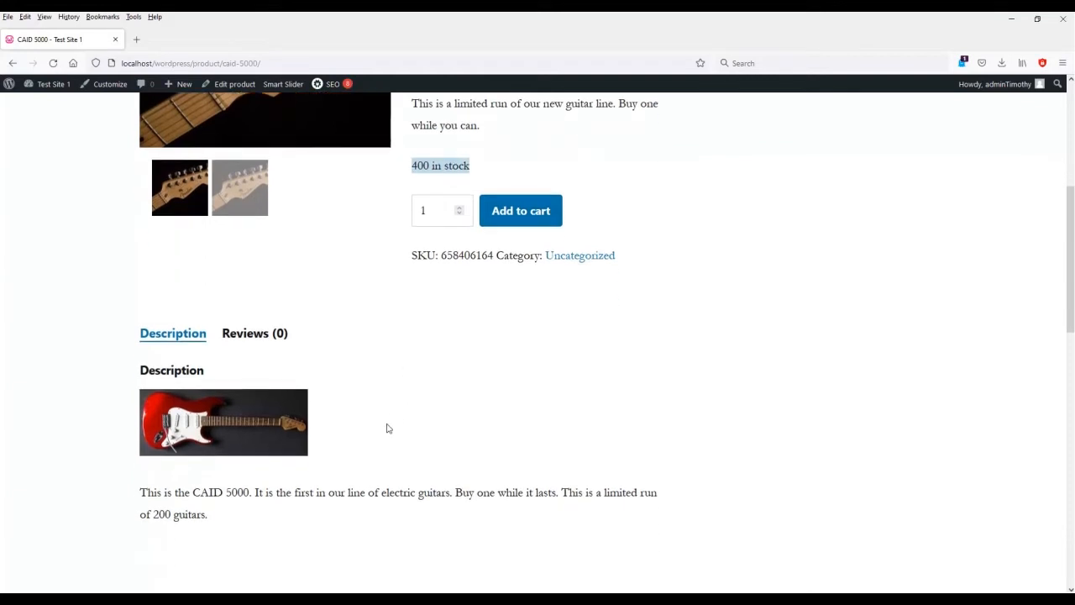
pyautogui.click(158, 513)
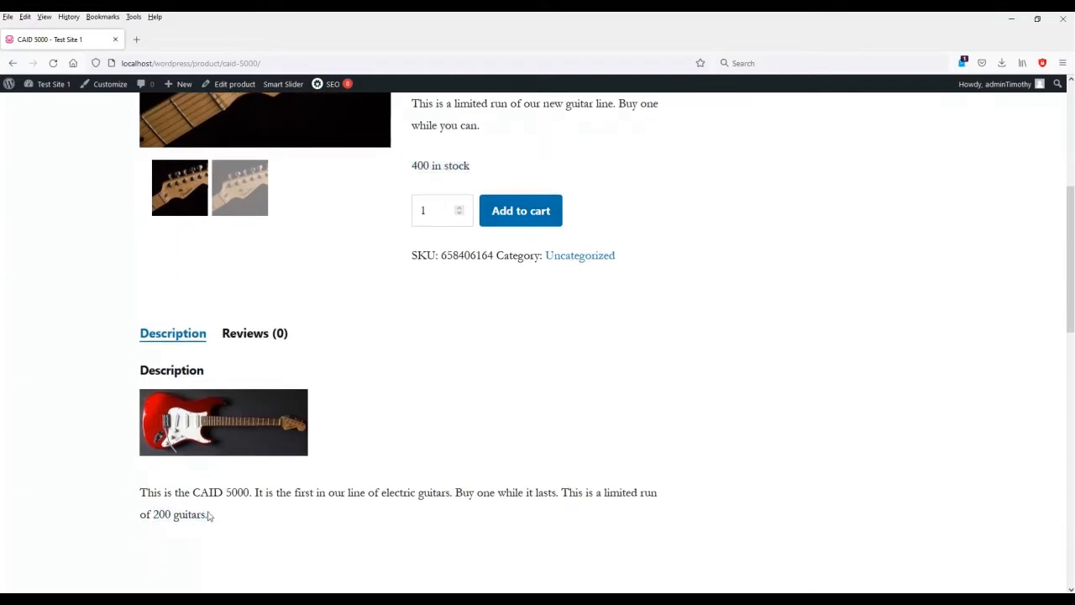
pyautogui.tripleClick(443, 166)
pyautogui.scroll(2, 414, 342)
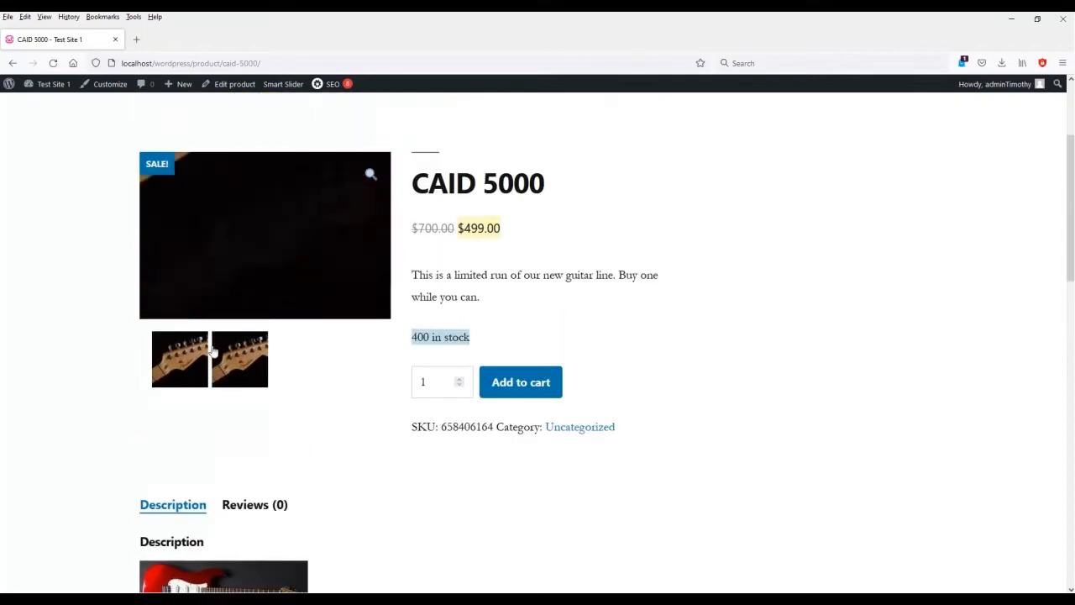
# Step: View both gallery images of the CAID 5000 in turn and look over the rest of the product page
pyautogui.click(206, 363)
pyautogui.click(240, 364)
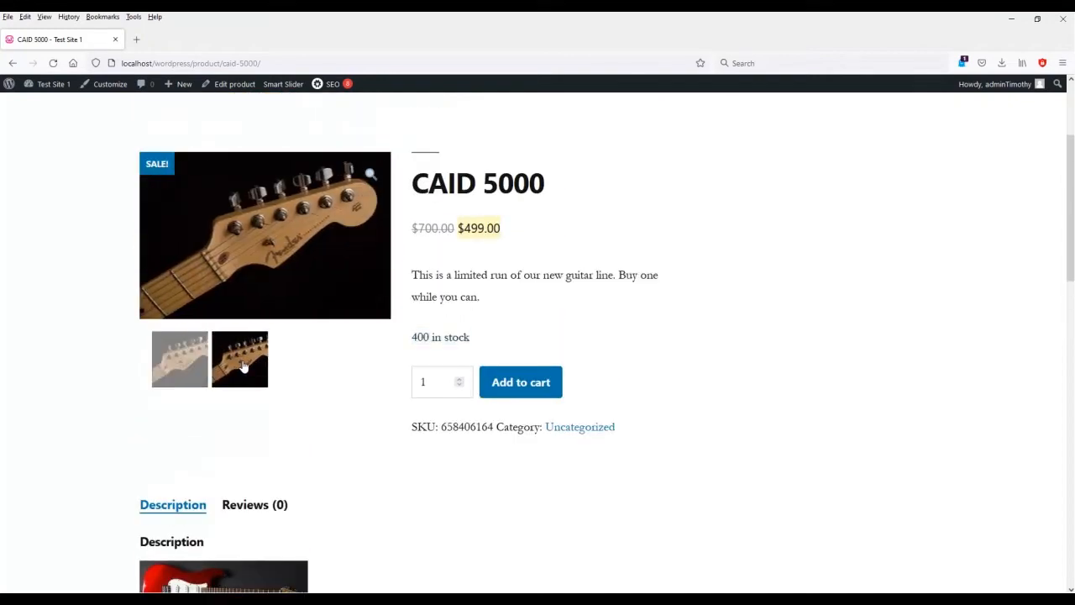
pyautogui.click(203, 364)
pyautogui.click(247, 369)
pyautogui.scroll(-7, 304, 359)
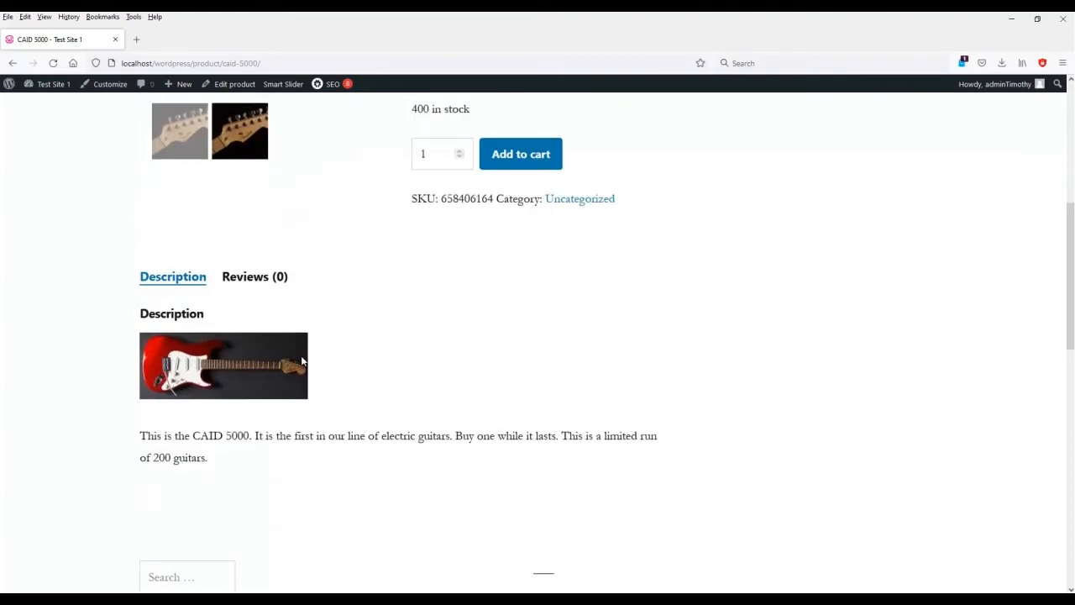
pyautogui.scroll(7, 307, 360)
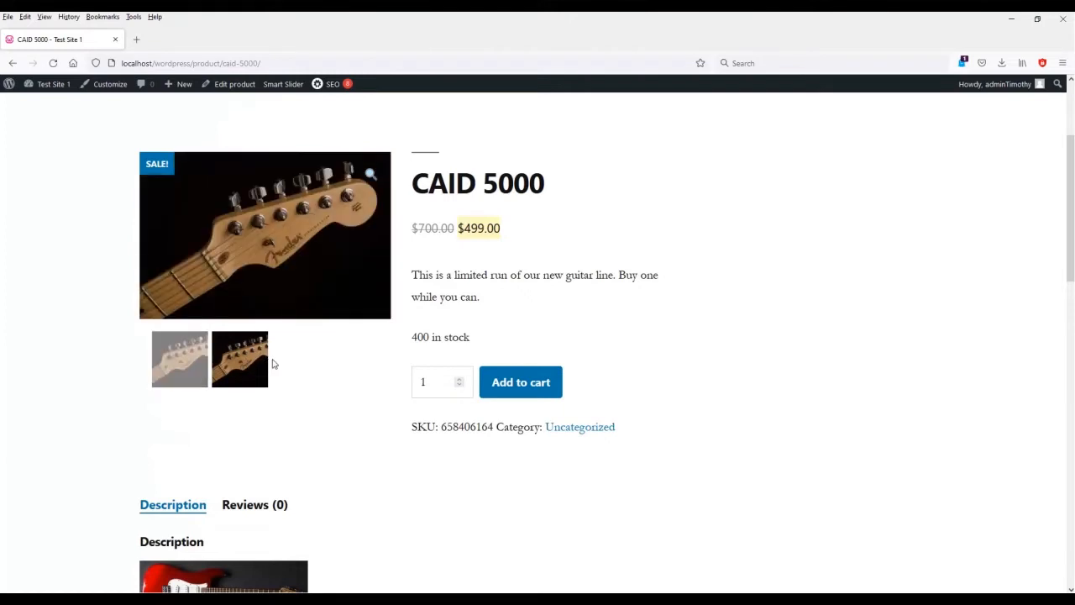
# Step: Open the CAID 5000 for editing and add the black guitar photo guitar-1245903_1920.jpg from the media library to its product gallery
pyautogui.click(244, 86)
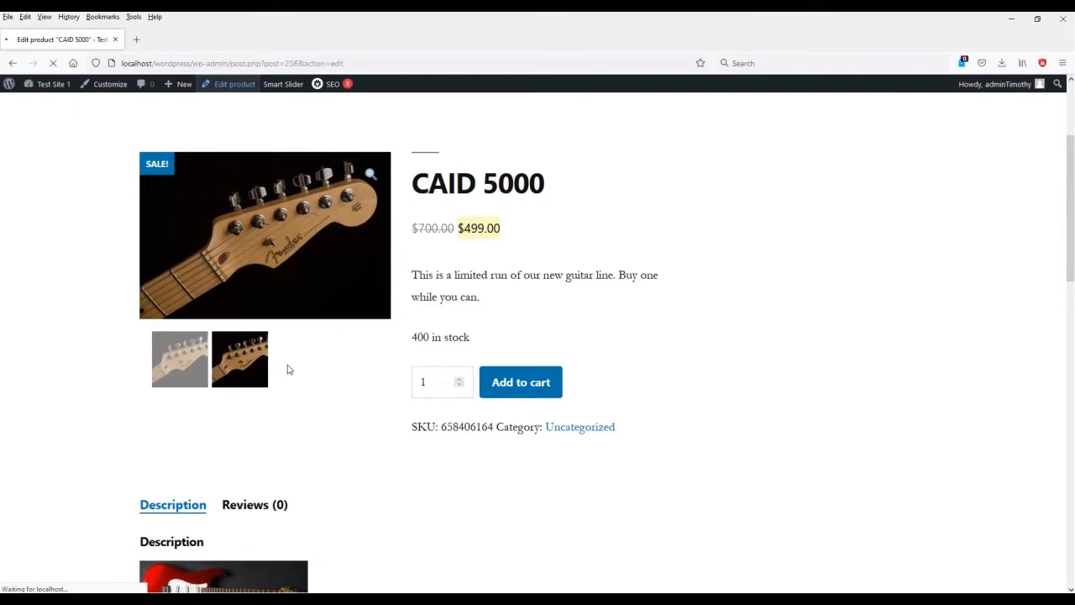
pyautogui.scroll(-5, 1019, 407)
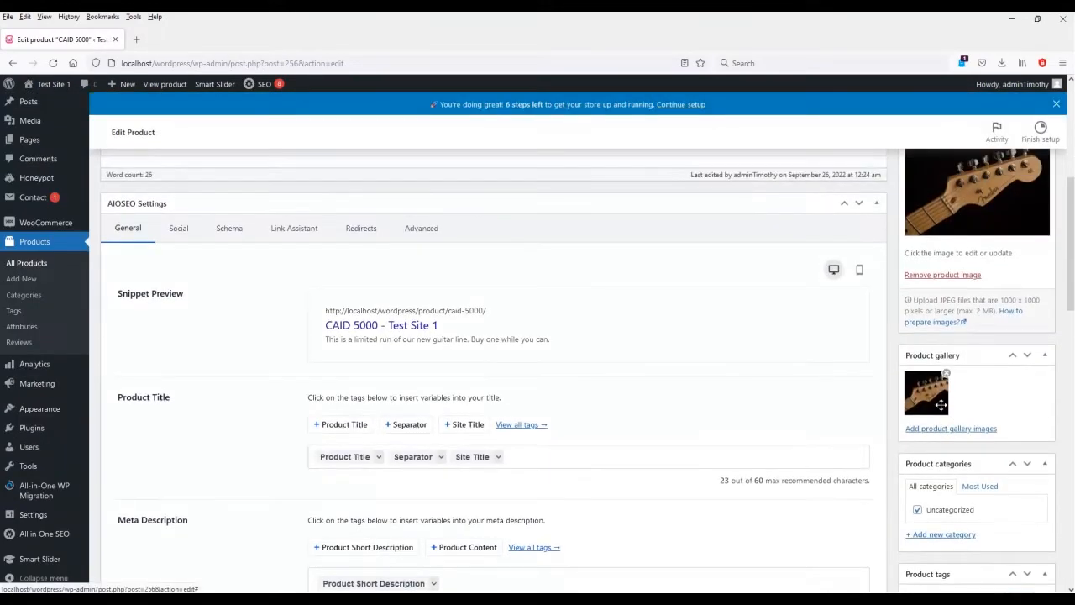
pyautogui.click(959, 430)
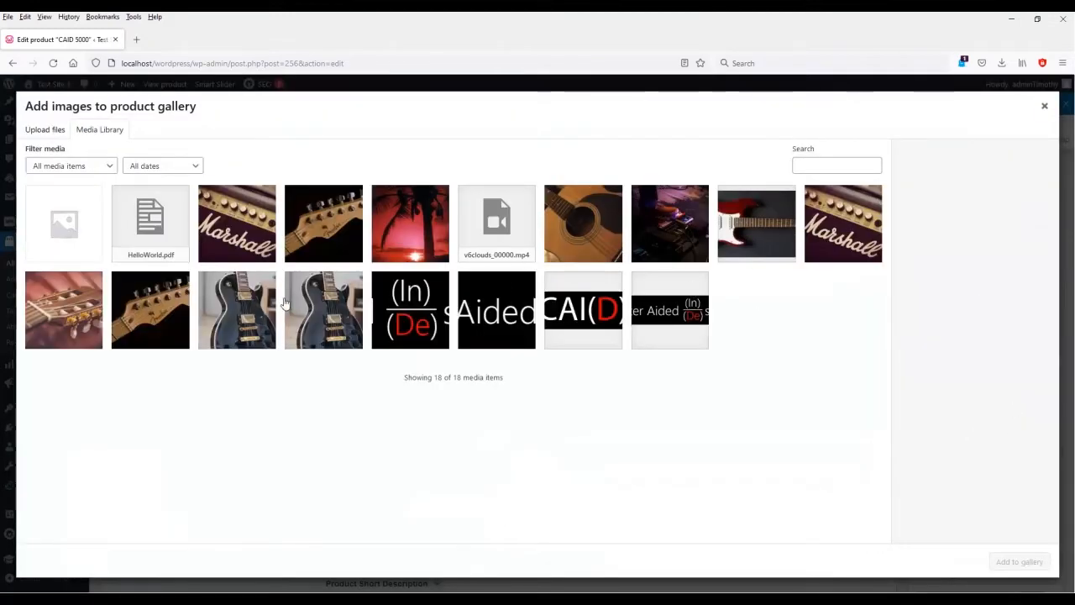
pyautogui.click(324, 310)
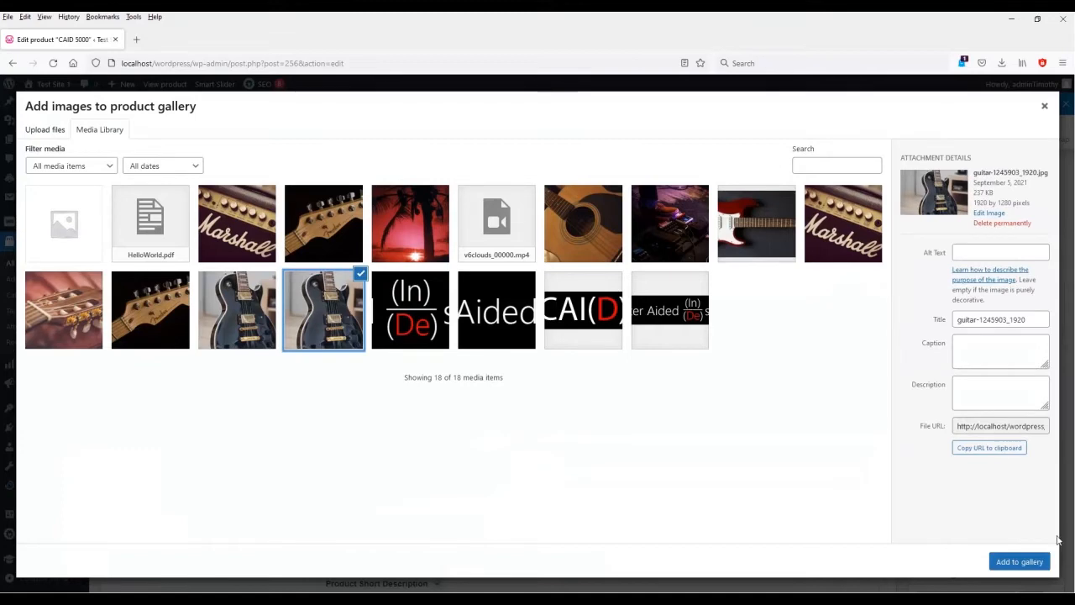
pyautogui.click(1019, 561)
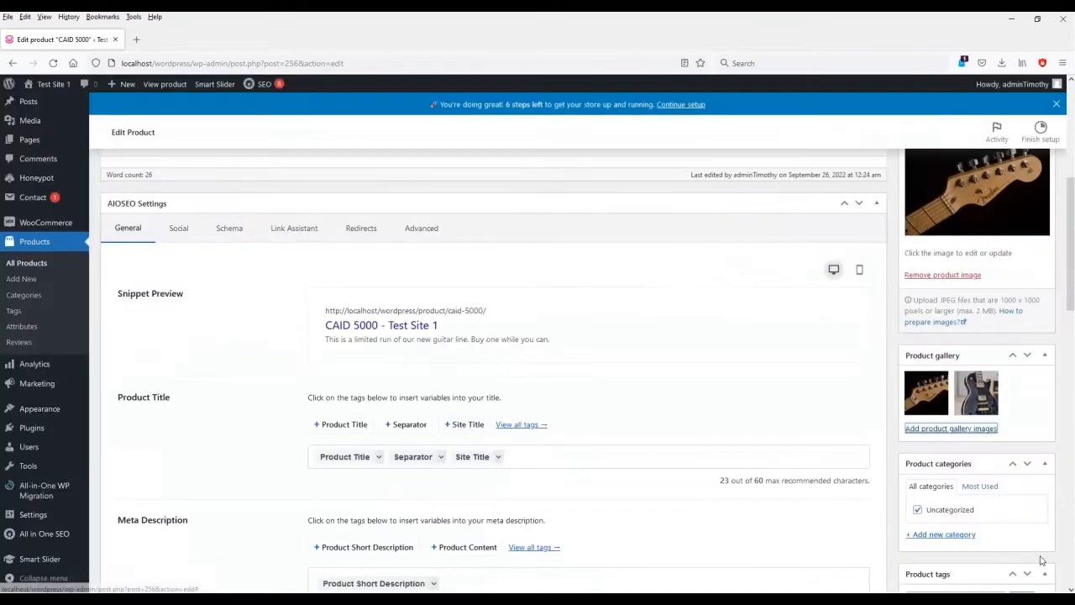
# Step: Add the red and white electric guitar photo from the media library to the product gallery
pyautogui.click(953, 429)
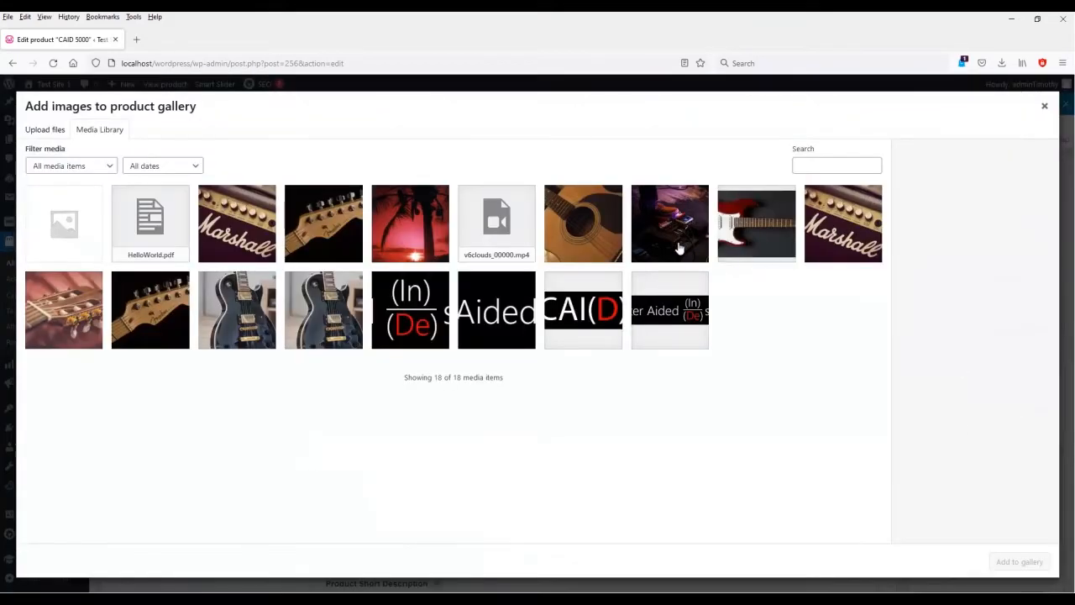
pyautogui.click(752, 228)
pyautogui.click(1018, 562)
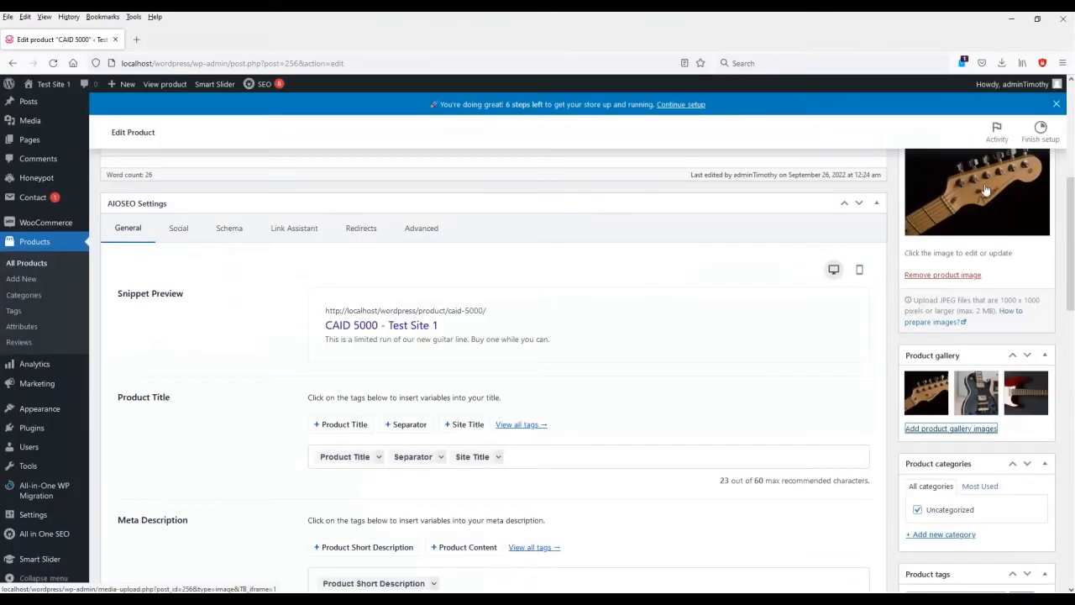
# Step: Check the stock quantity in the product's inventory data and update the product to save its changes
pyautogui.scroll(4, 1019, 578)
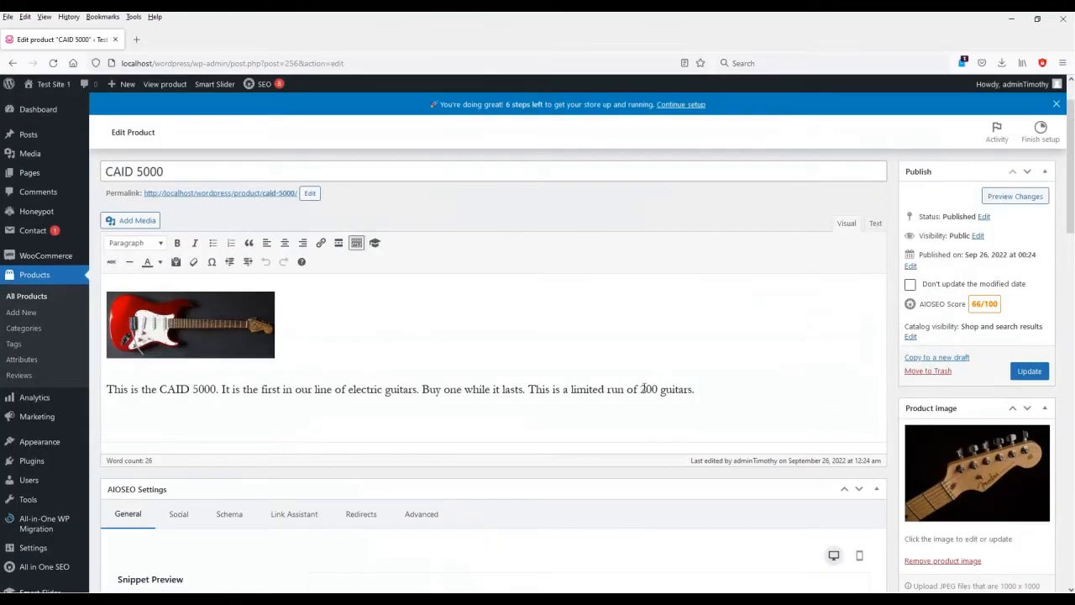
pyautogui.scroll(-12, 660, 408)
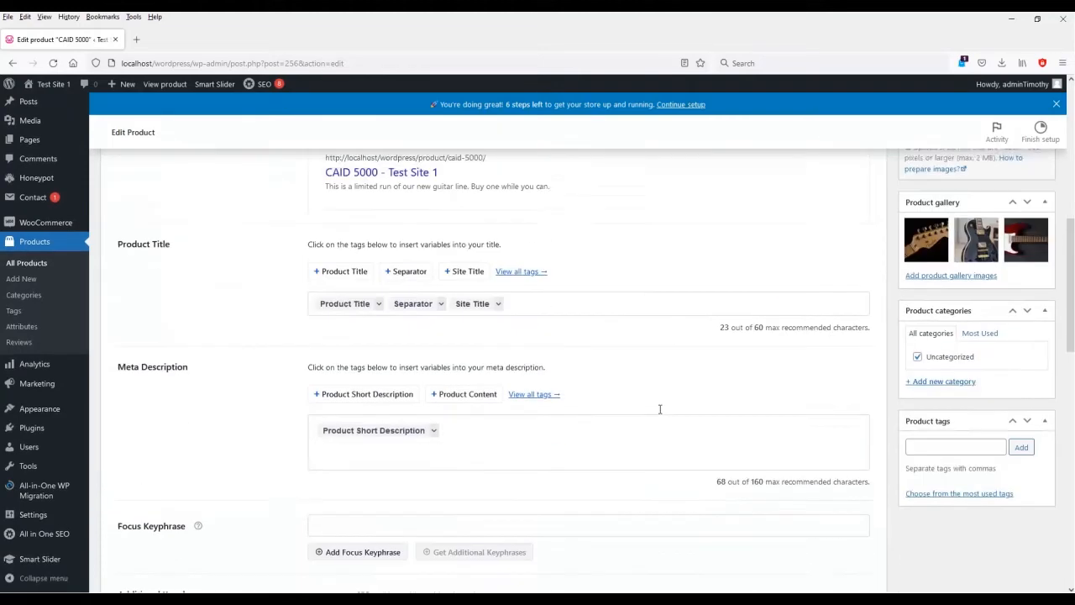
pyautogui.scroll(-2, 659, 409)
pyautogui.click(151, 388)
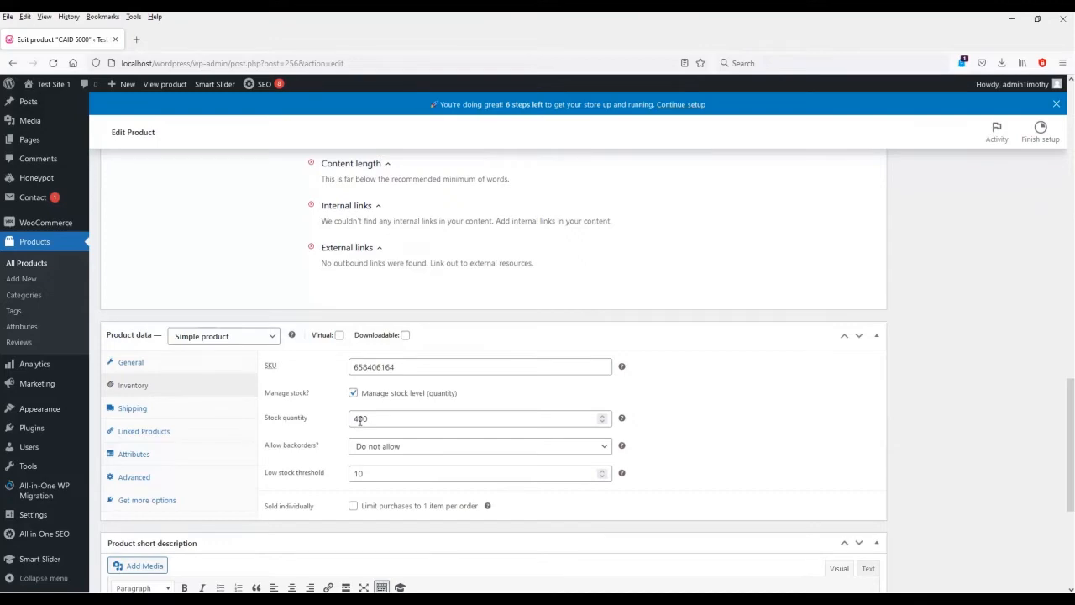
pyautogui.moveTo(360, 421); pyautogui.dragTo(351, 420)
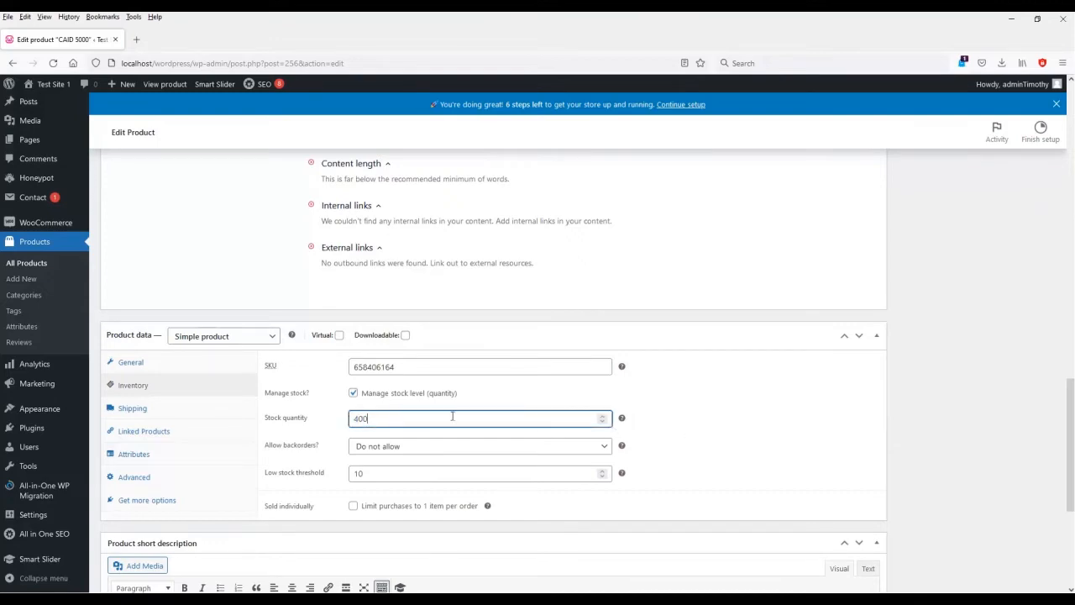
pyautogui.scroll(15, 874, 348)
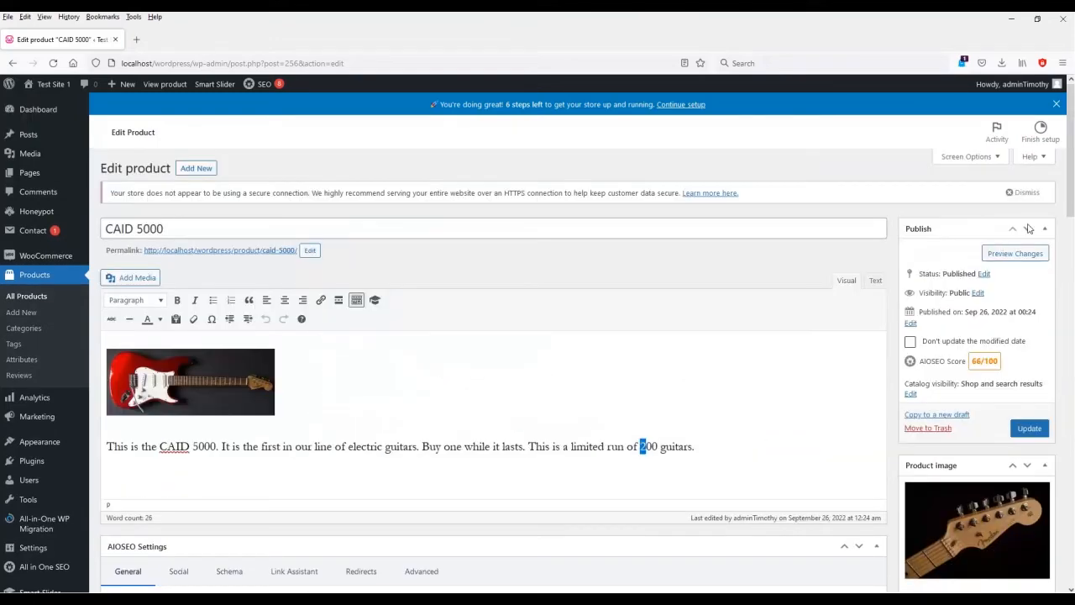
pyautogui.click(1030, 428)
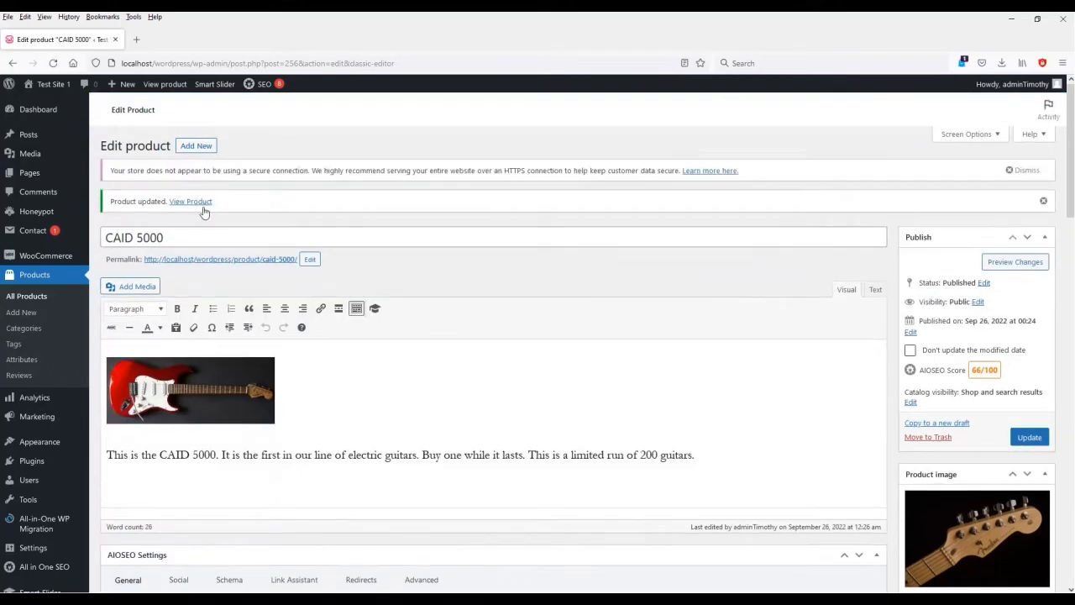
# Step: Open the live CAID 5000 product page and examine its stock quantity and description text
pyautogui.click(203, 203)
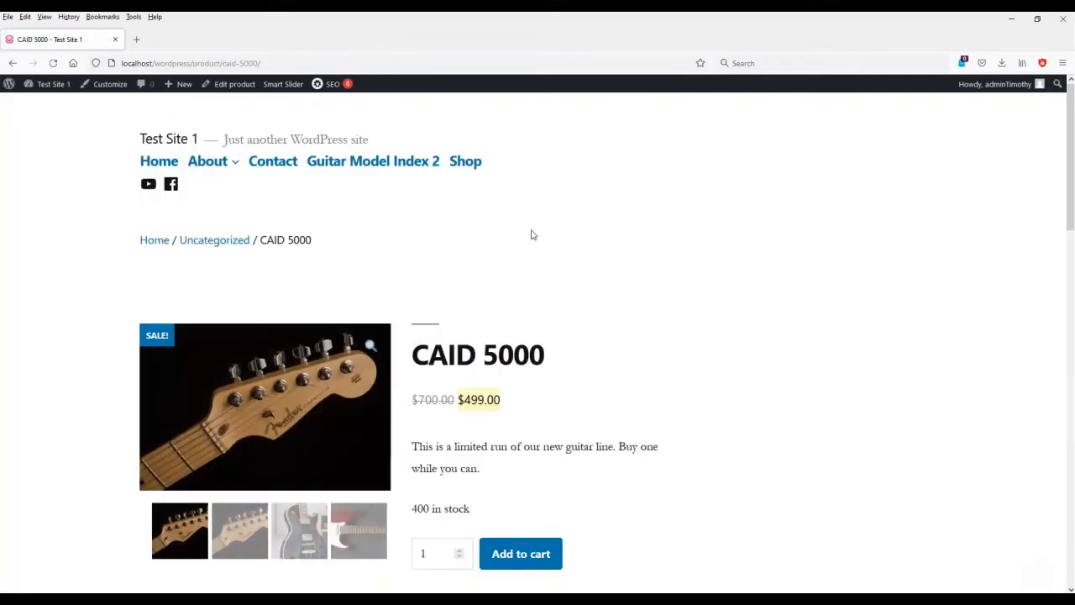
pyautogui.scroll(-2, 596, 331)
pyautogui.moveTo(483, 340); pyautogui.dragTo(412, 336)
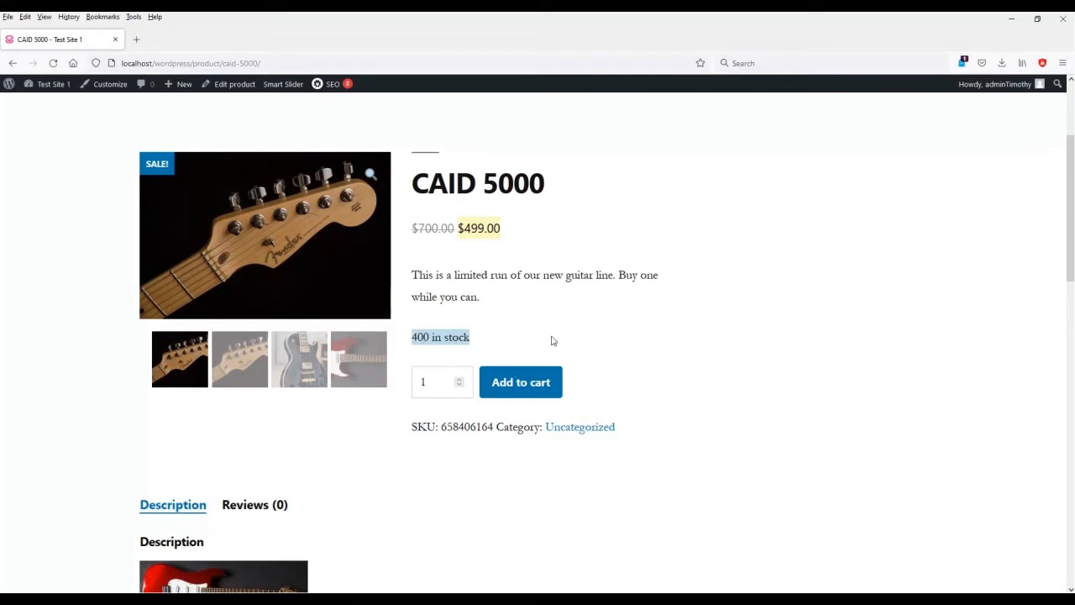
pyautogui.click(638, 314)
pyautogui.scroll(-3, 353, 445)
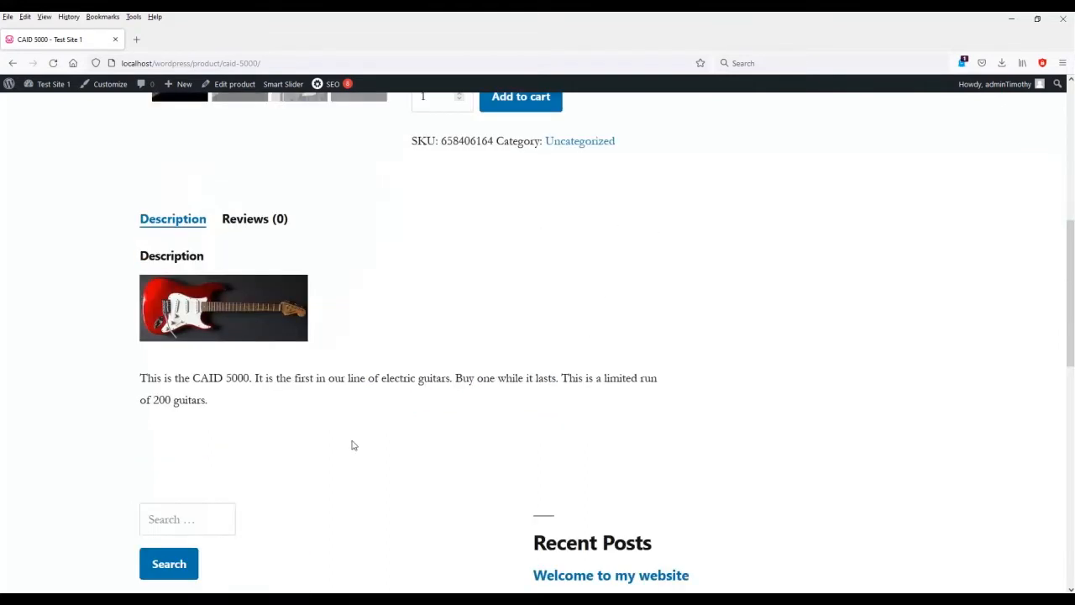
pyautogui.moveTo(211, 404); pyautogui.dragTo(119, 388)
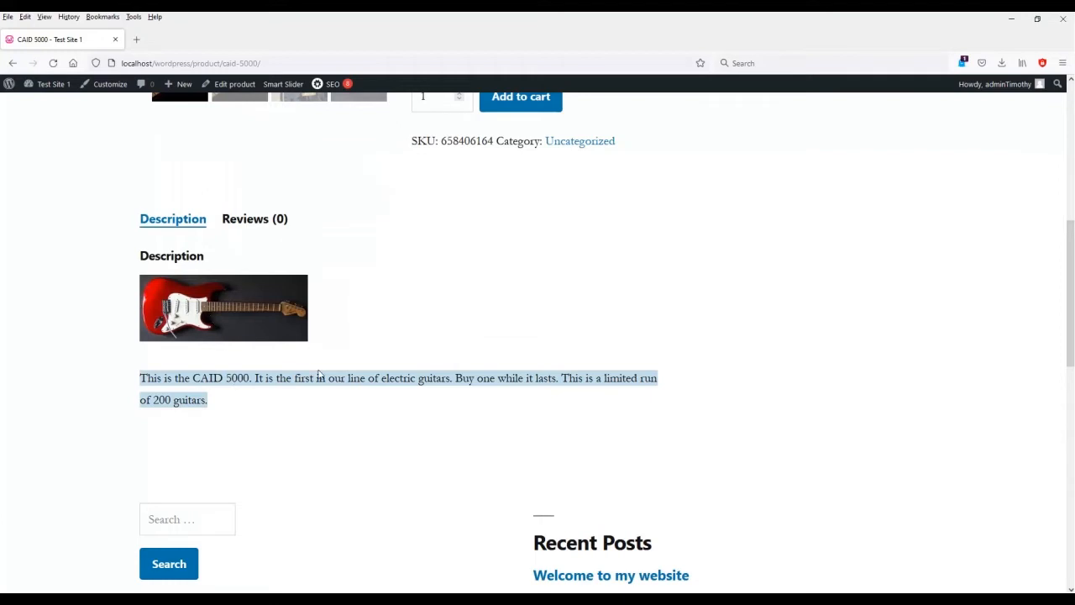
pyautogui.scroll(4, 344, 398)
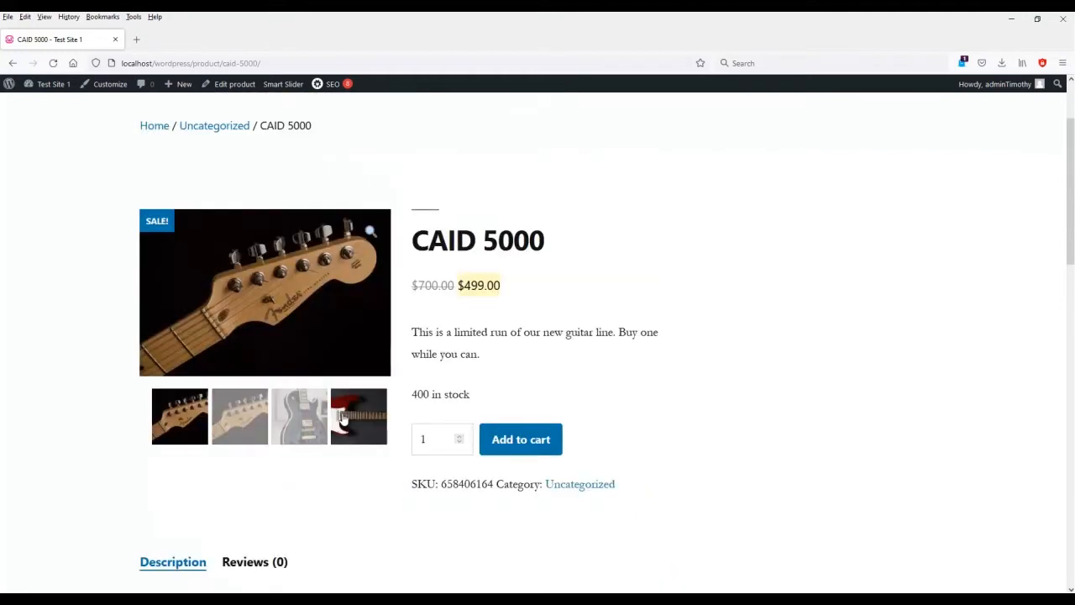
# Step: View the red, black and headstock gallery images of the CAID 5000 and look over the whole product page
pyautogui.click(341, 419)
pyautogui.click(293, 375)
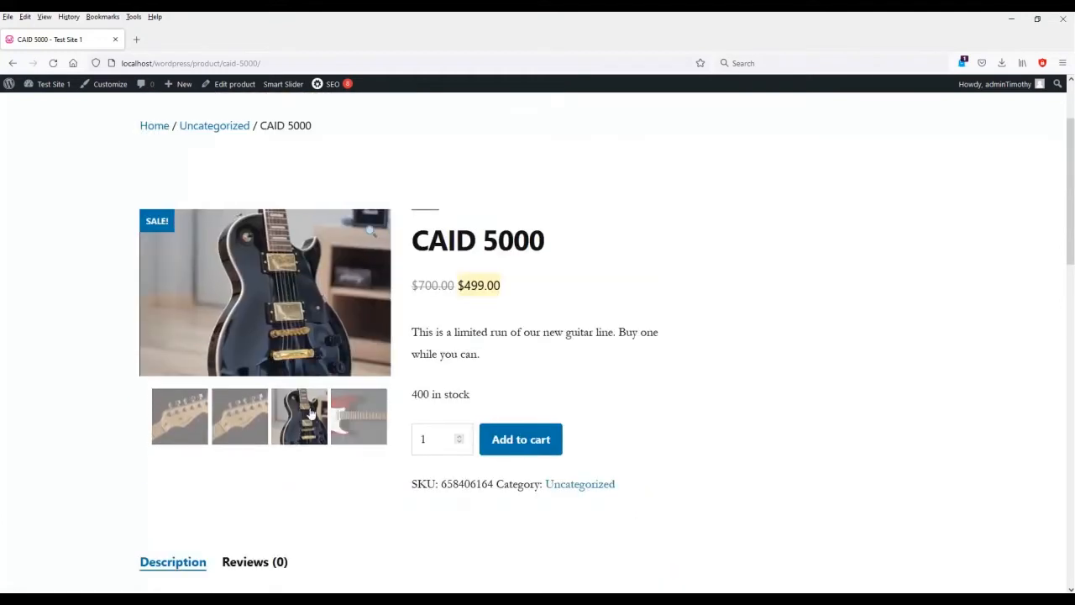
pyautogui.click(239, 413)
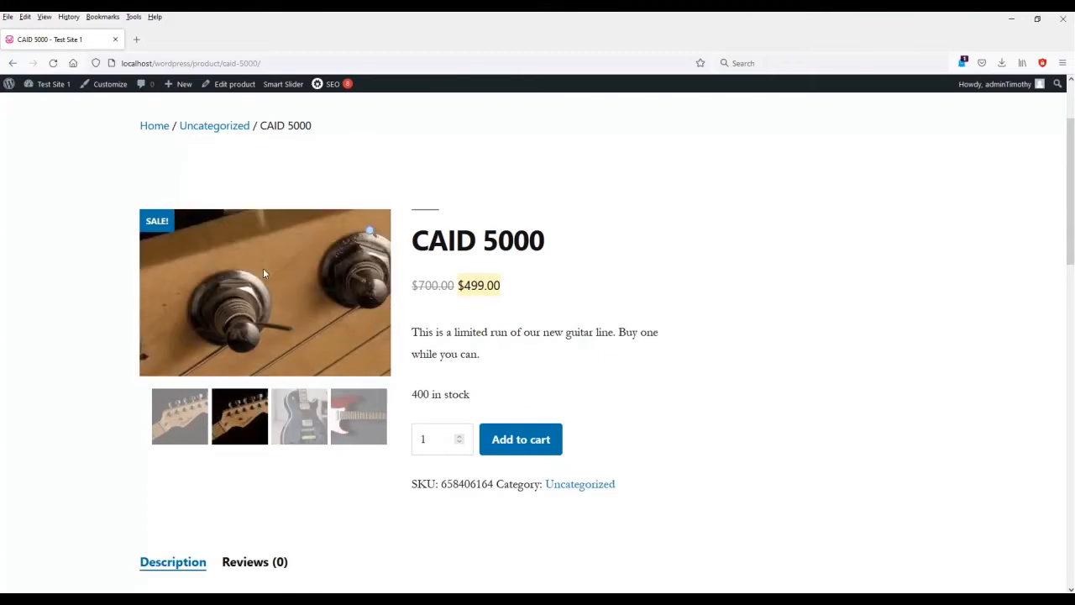
pyautogui.scroll(-3, 650, 432)
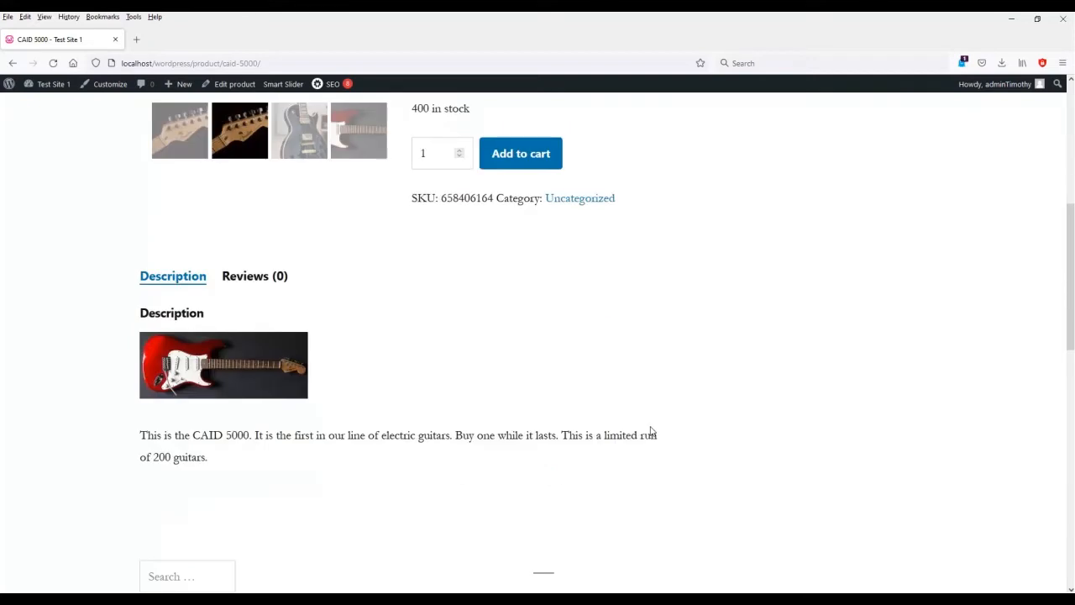
pyautogui.scroll(3, 650, 432)
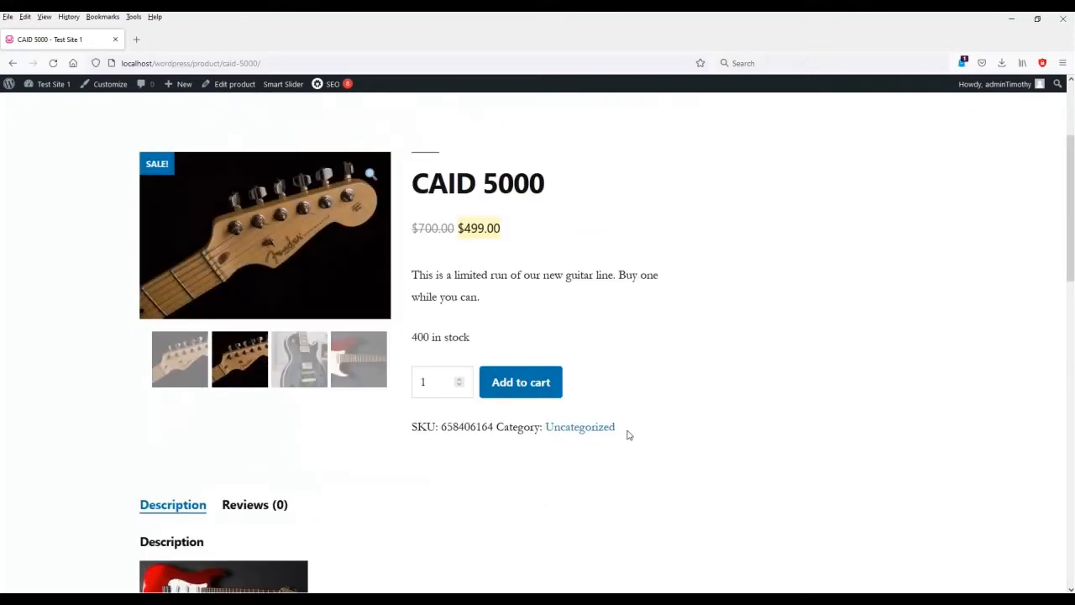
pyautogui.scroll(-3, 630, 434)
pyautogui.scroll(-3, 443, 345)
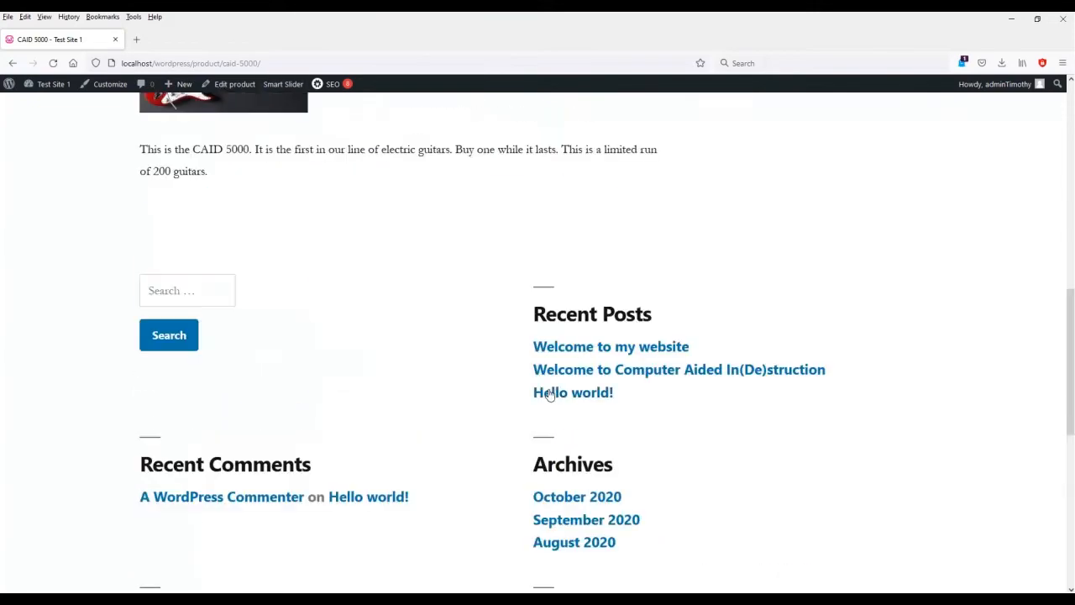
pyautogui.scroll(-2, 495, 387)
pyautogui.scroll(3, 494, 387)
pyautogui.scroll(7, 494, 386)
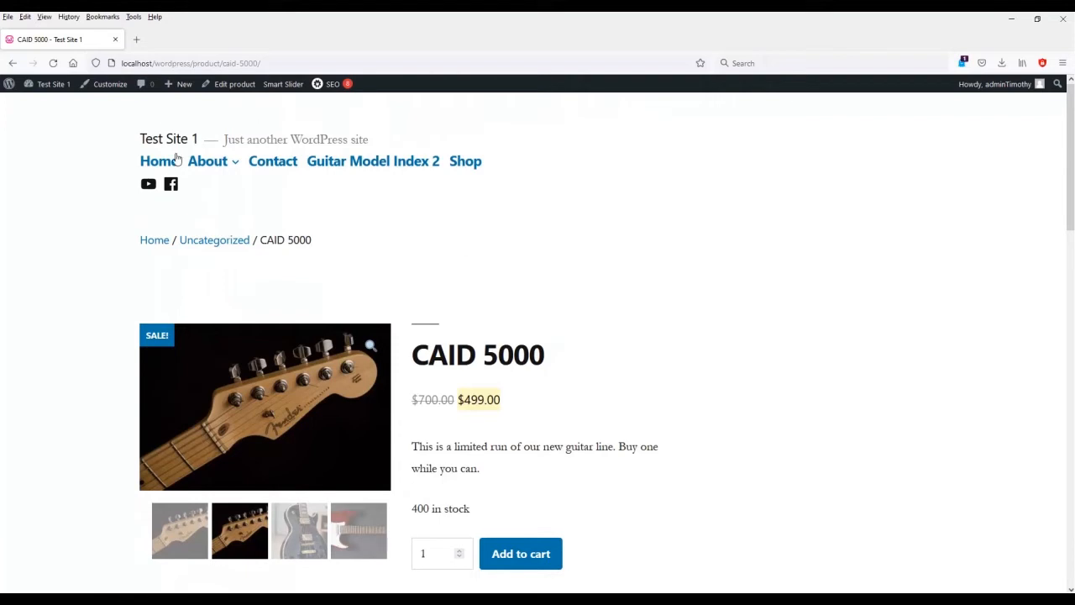
pyautogui.scroll(-1, 297, 239)
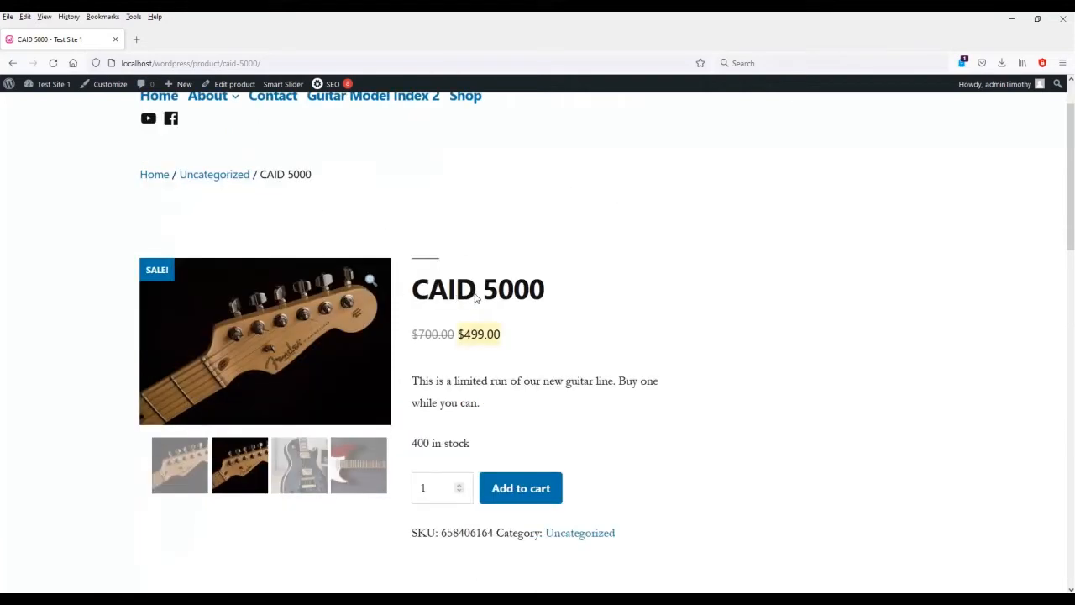
# Step: Add one CAID 5000 to the cart and view the cart
pyautogui.scroll(-2, 649, 390)
pyautogui.click(527, 386)
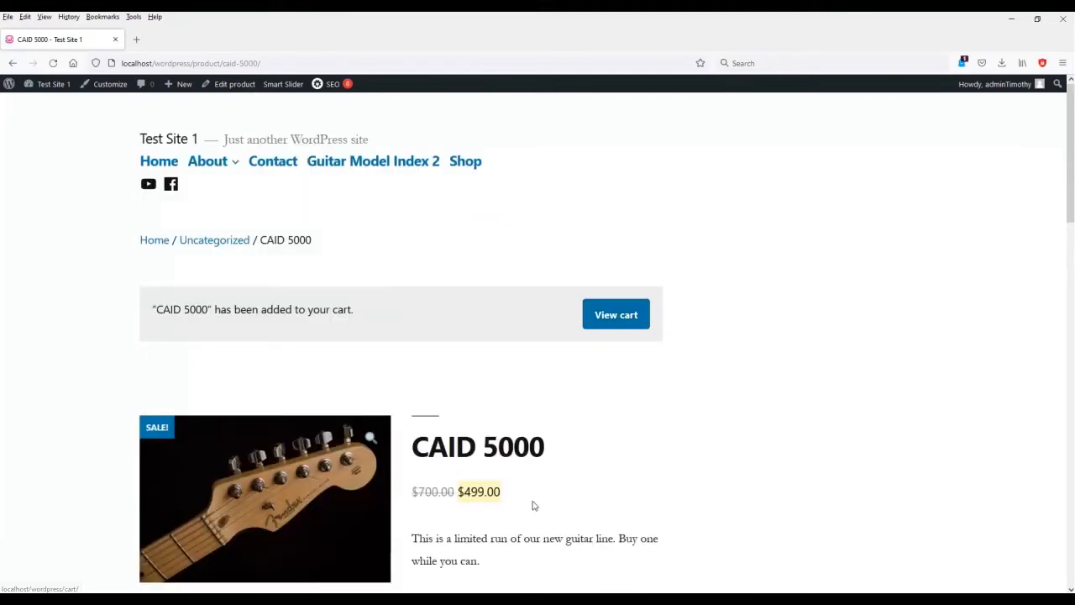
pyautogui.scroll(-3, 554, 504)
pyautogui.scroll(3, 732, 387)
pyautogui.click(642, 320)
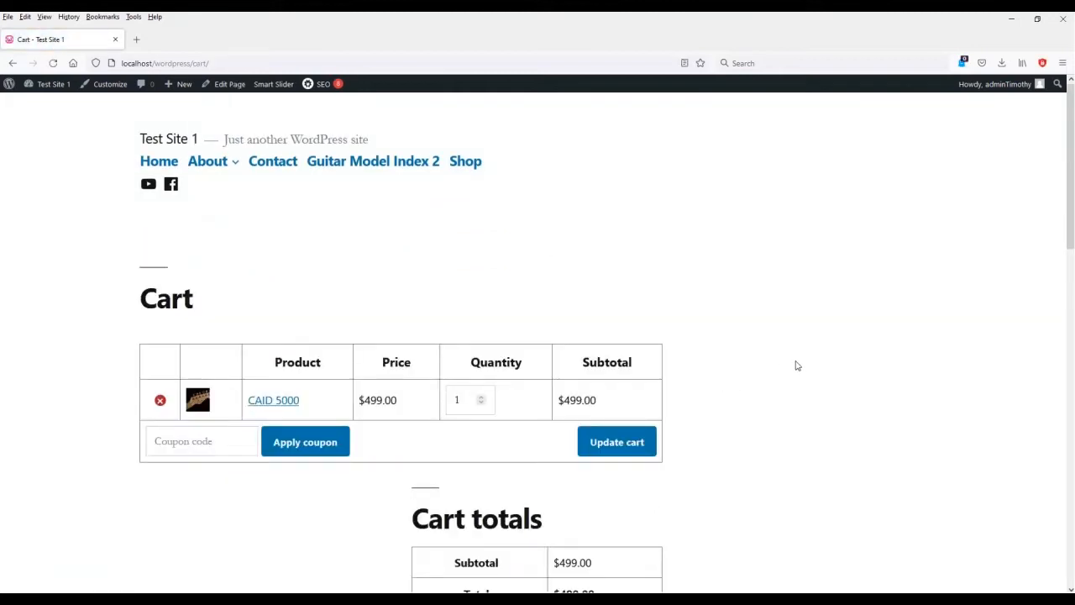
# Step: Review the cart totals, proceed to checkout and examine the billing form, order summary and payment section
pyautogui.scroll(-2, 768, 444)
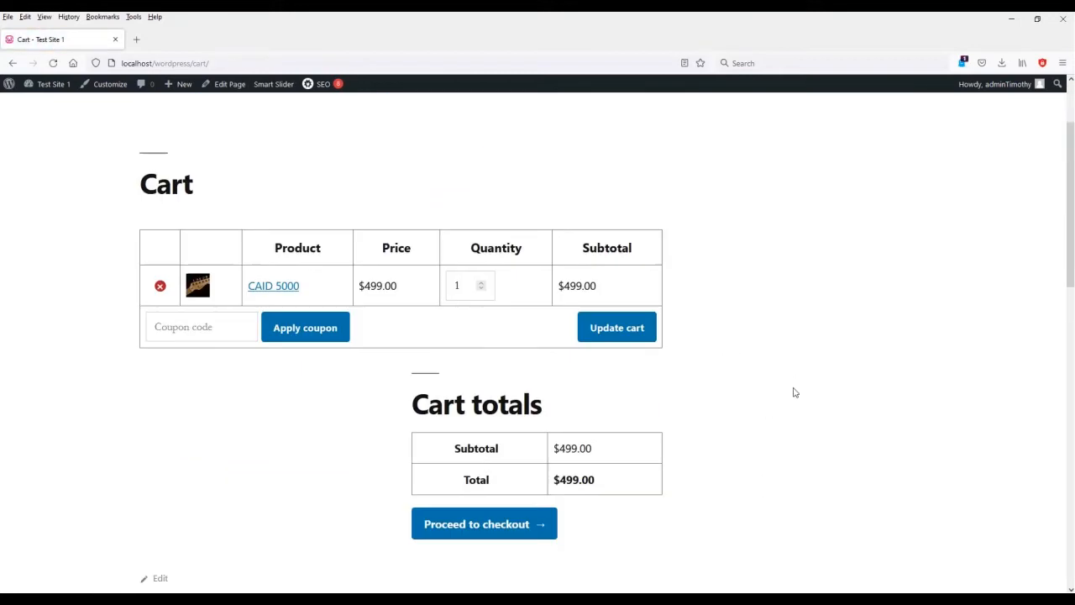
pyautogui.click(477, 529)
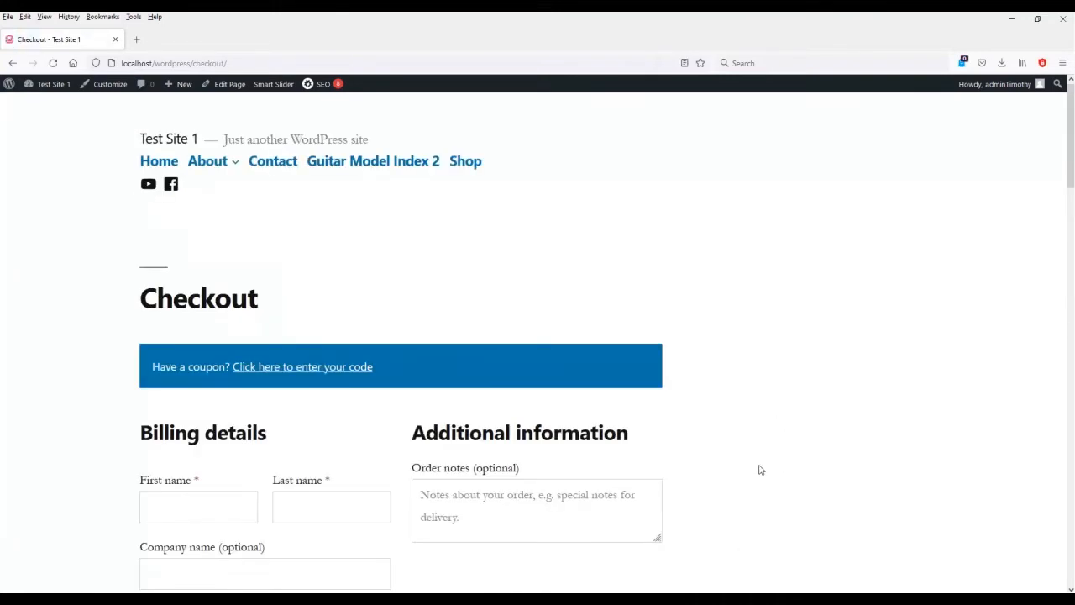
pyautogui.scroll(-3, 761, 487)
pyautogui.scroll(-12, 763, 510)
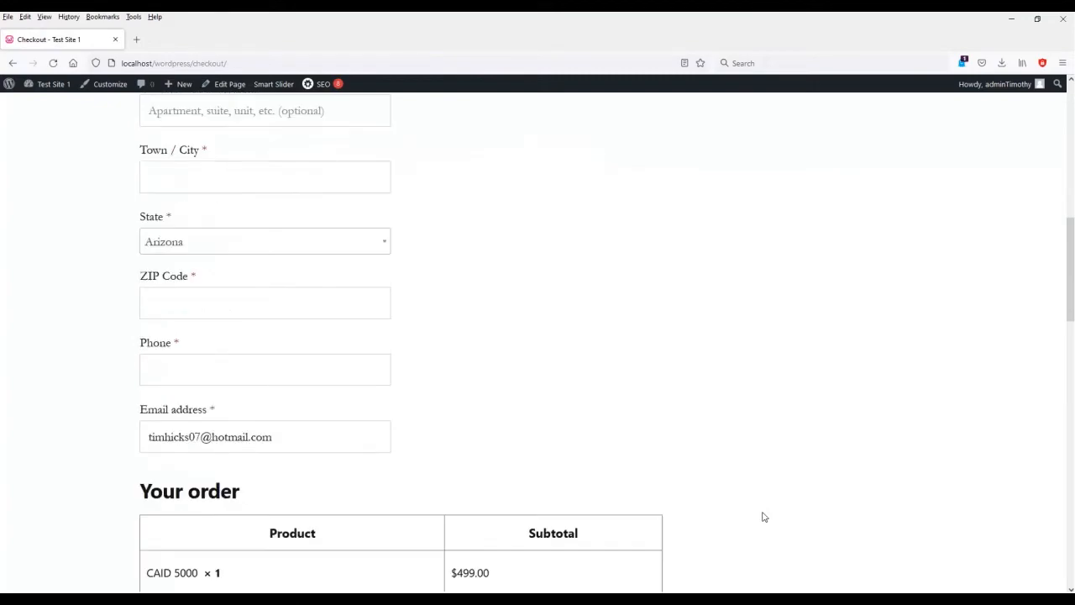
pyautogui.scroll(-5, 762, 517)
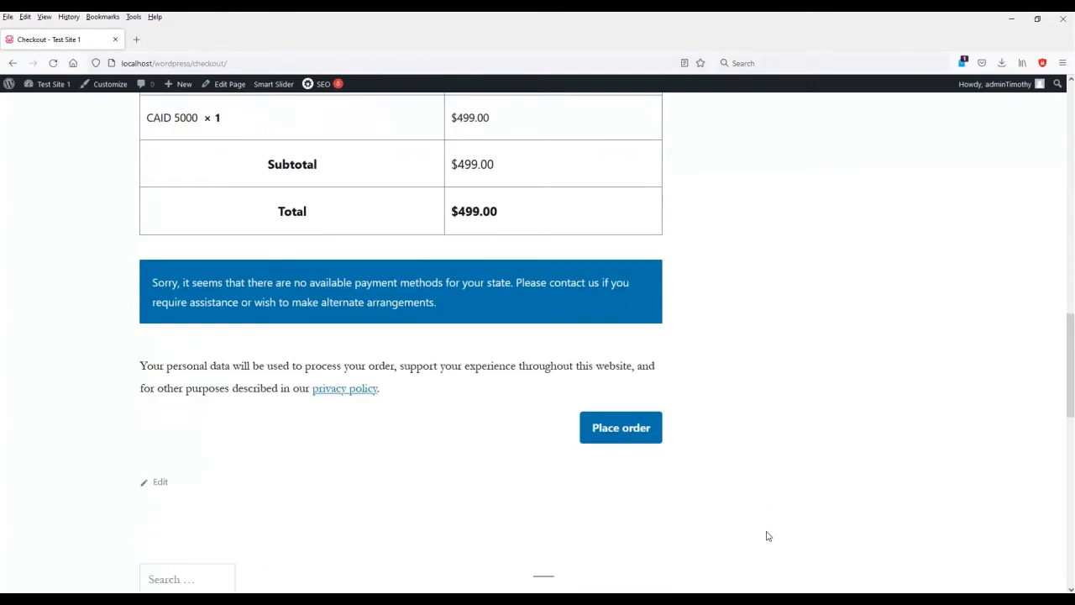
pyautogui.scroll(20, 663, 487)
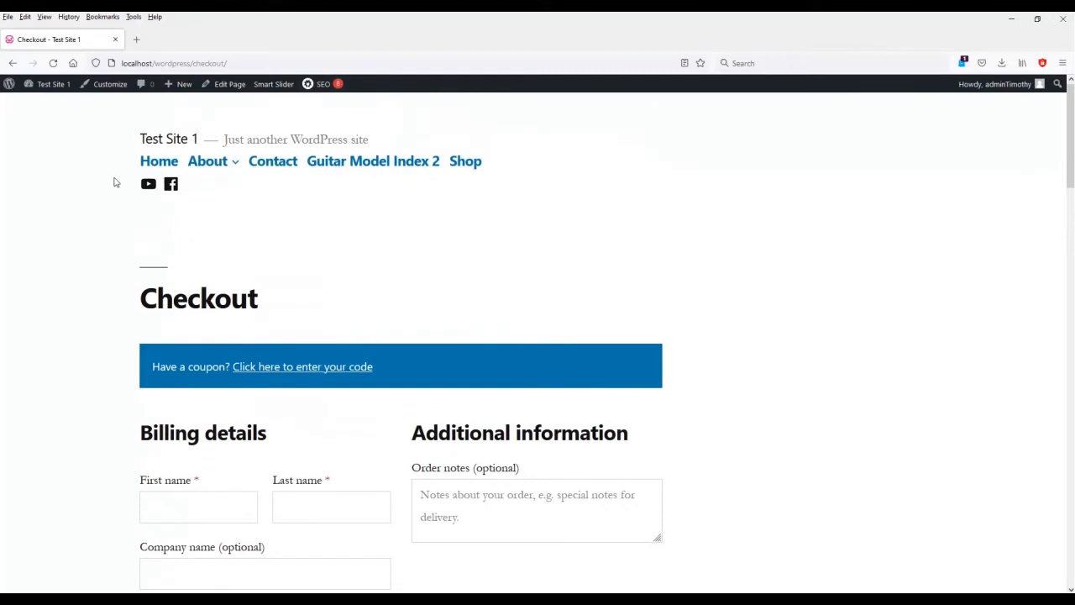
# Step: Return to the site's admin area, search for new plugins with "elearning" and activate LearnPress – WordPress LMS Plugin
pyautogui.click(51, 90)
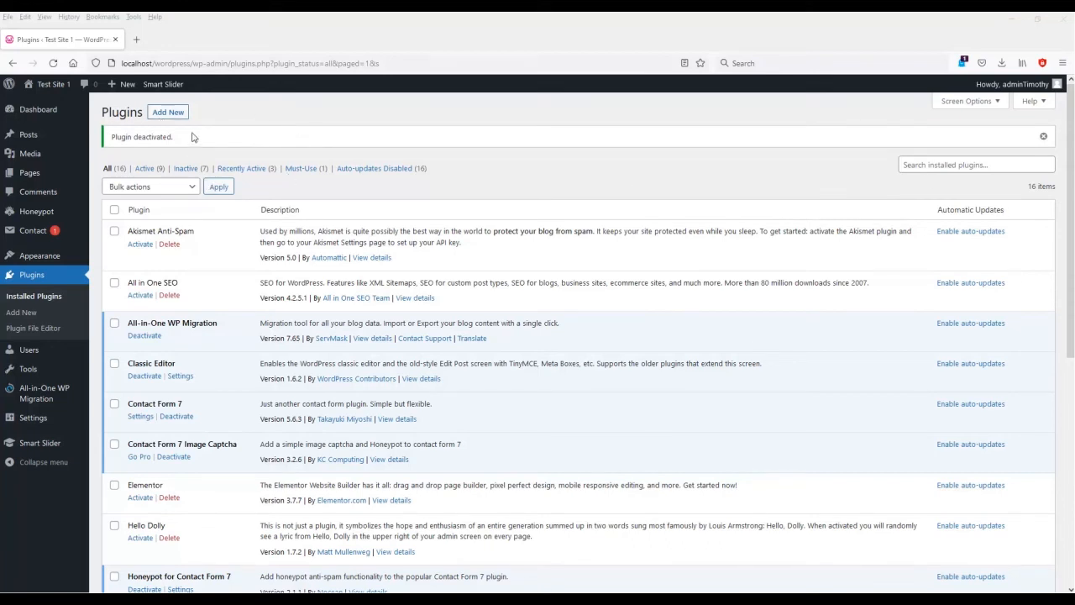
pyautogui.click(164, 113)
pyautogui.click(930, 144)
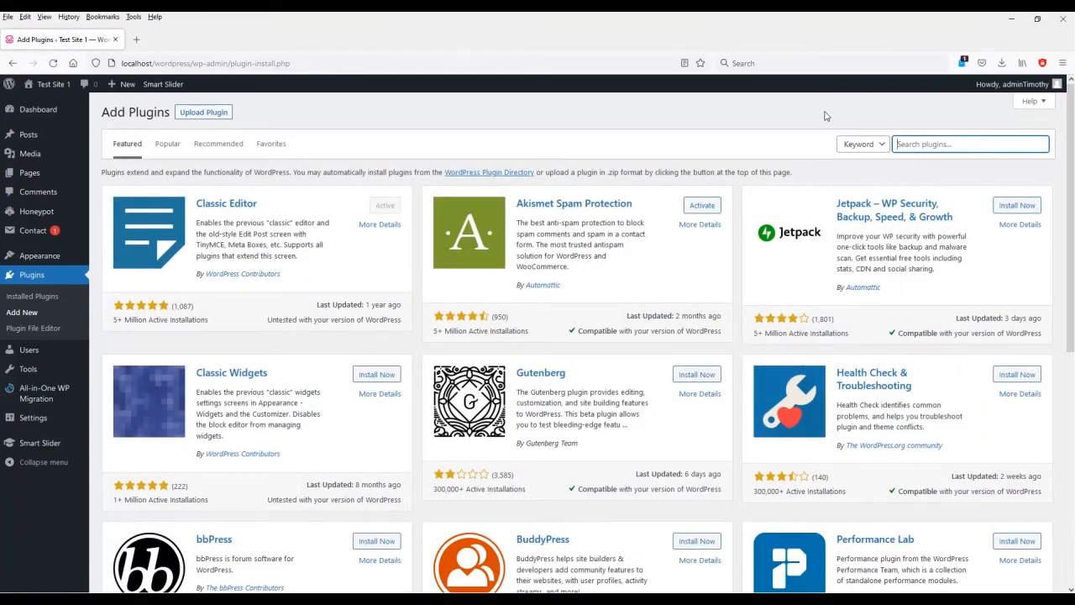
pyautogui.write('elearning')
pyautogui.press('Return')
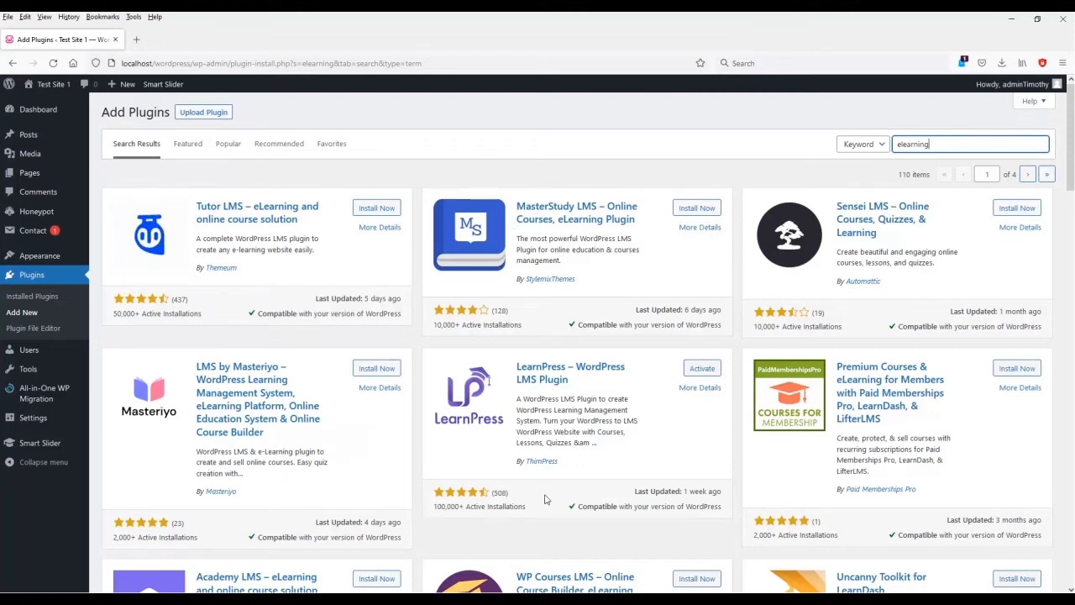
pyautogui.click(698, 370)
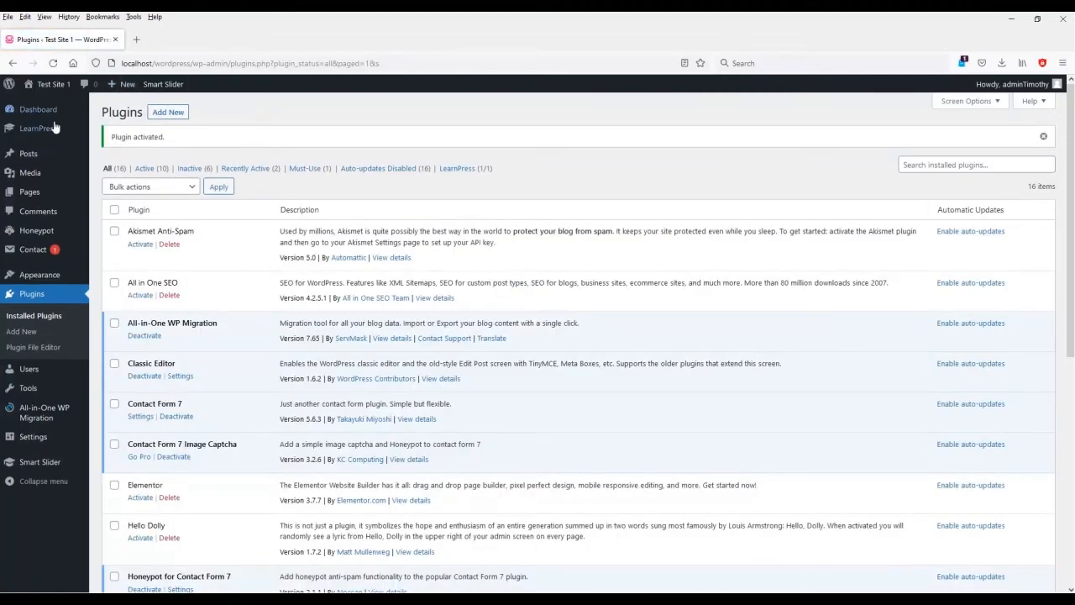
# Step: Start a new LearnPress course and title it "Intro to Macroeconomics"
pyautogui.click(76, 132)
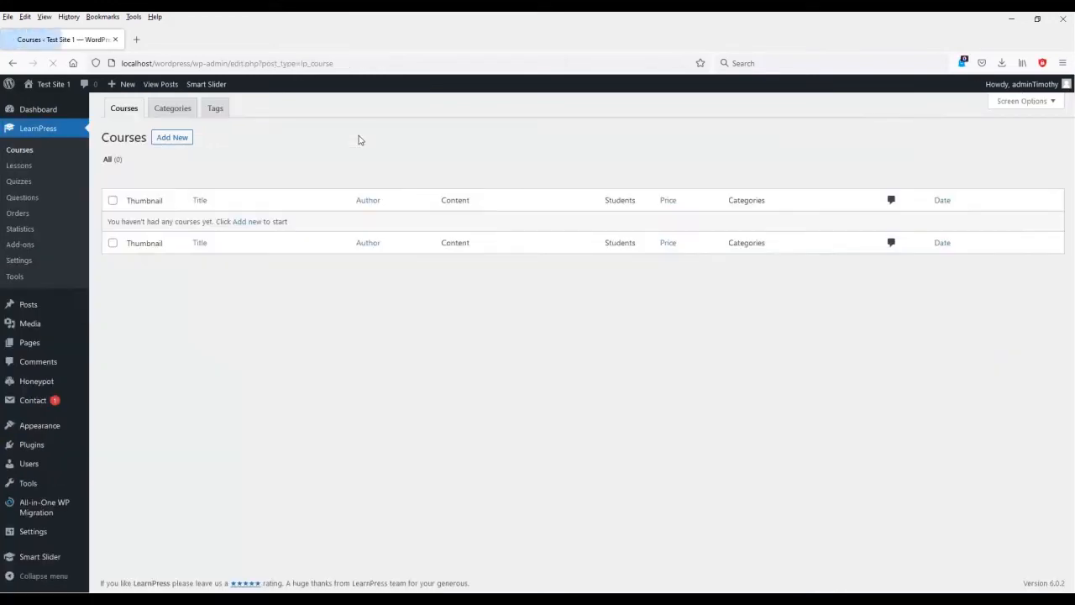
pyautogui.click(37, 131)
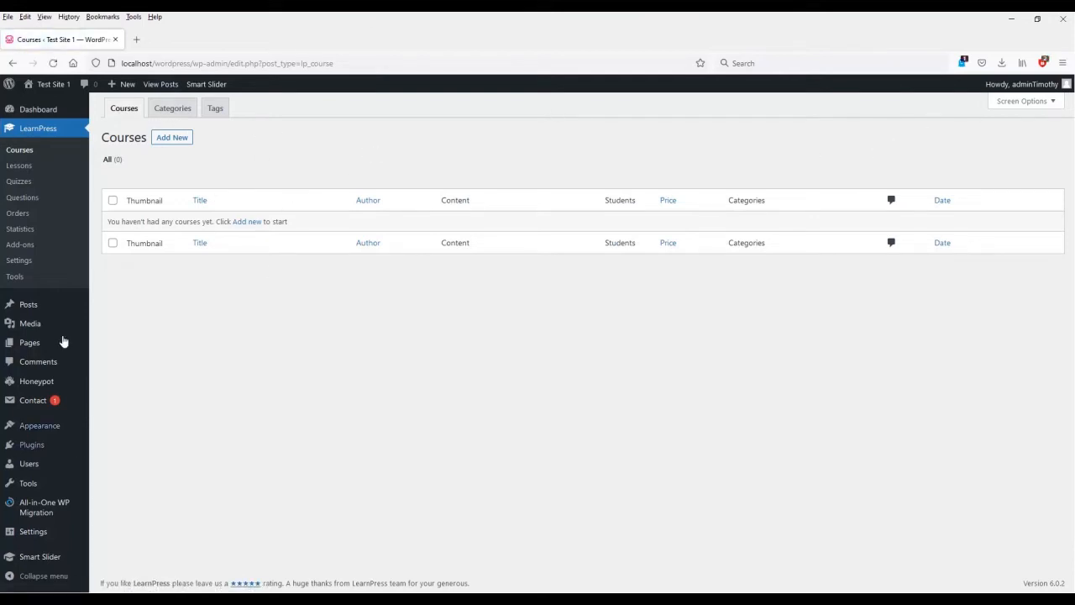
pyautogui.click(173, 139)
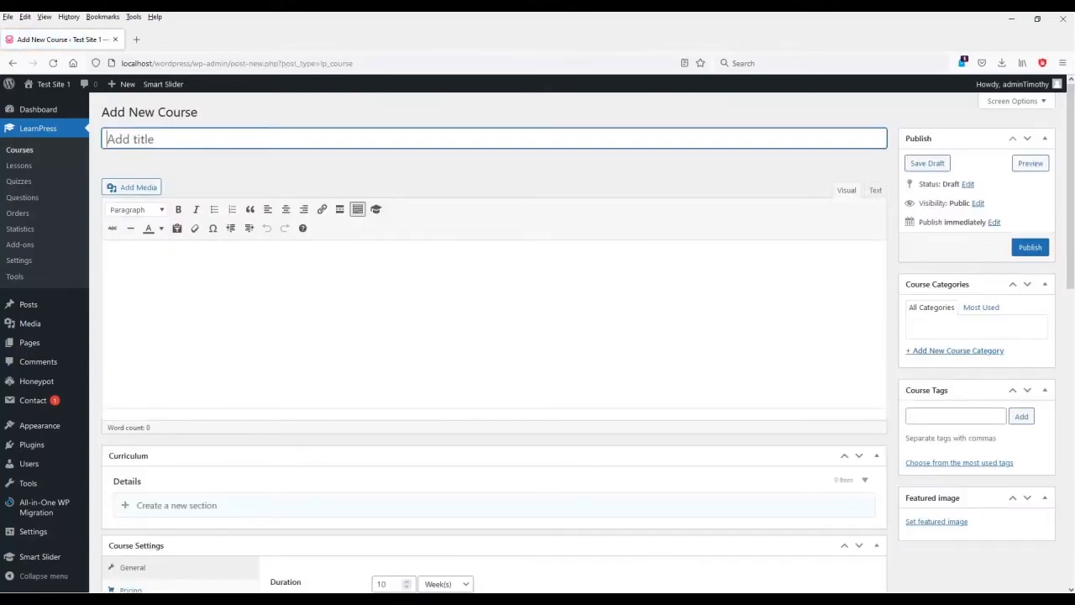
pyautogui.click(211, 138)
pyautogui.write('Intro to Macroeconomics')
# Step: Enter the course description "This is the first in a line of courses on economics."
pyautogui.click(238, 348)
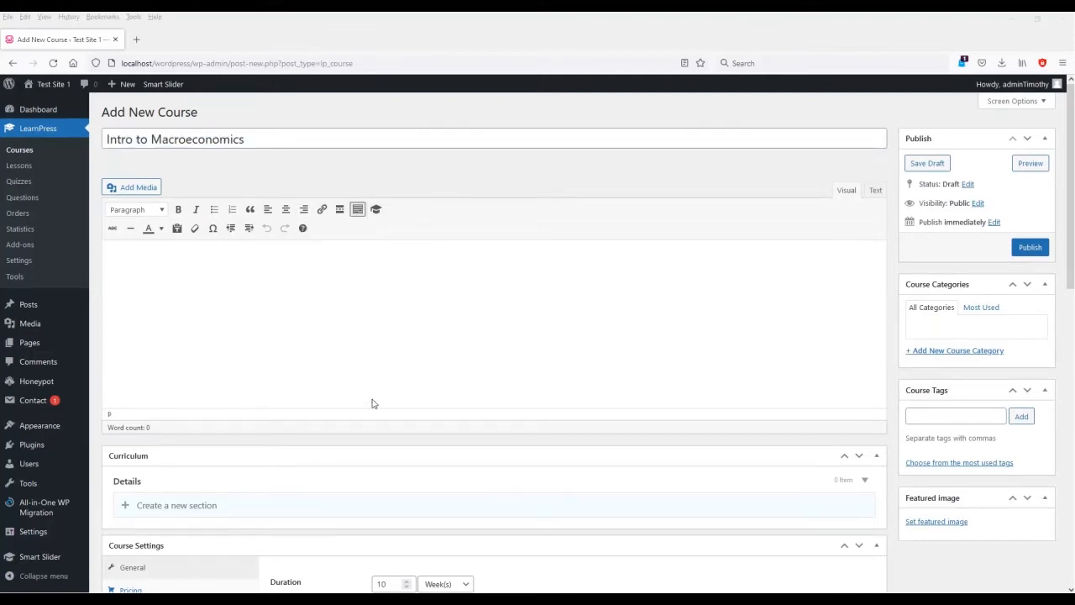
pyautogui.click(351, 344)
pyautogui.write('This is the first in a line of courses on economics.')
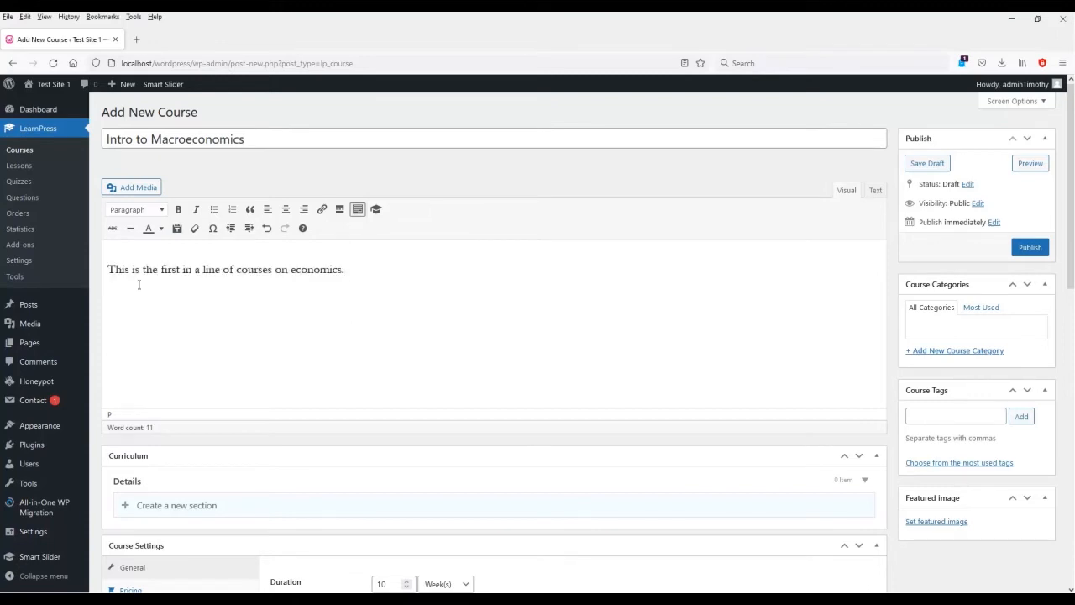
# Step: Set CAID_LOGO_NEW_mini.png from the media library as the course's featured image
pyautogui.scroll(-3, 577, 337)
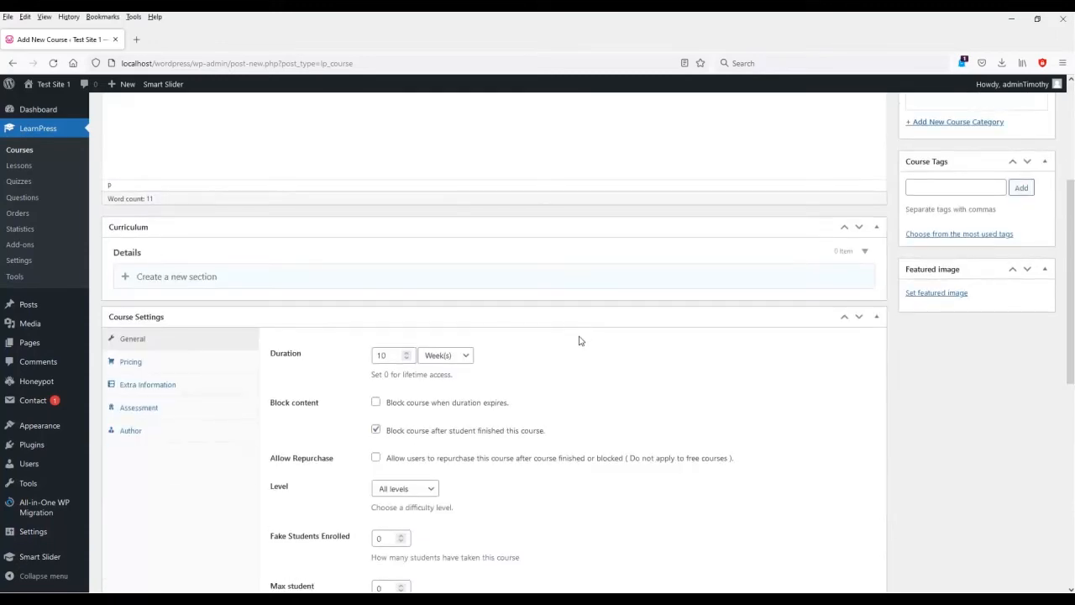
pyautogui.scroll(3, 588, 340)
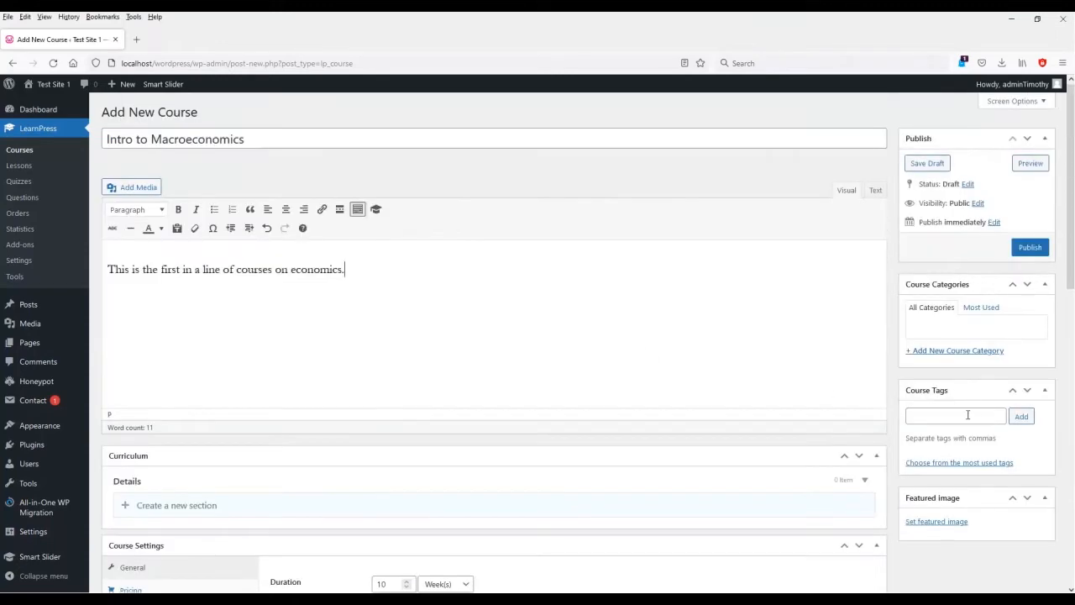
pyautogui.click(957, 522)
pyautogui.click(430, 308)
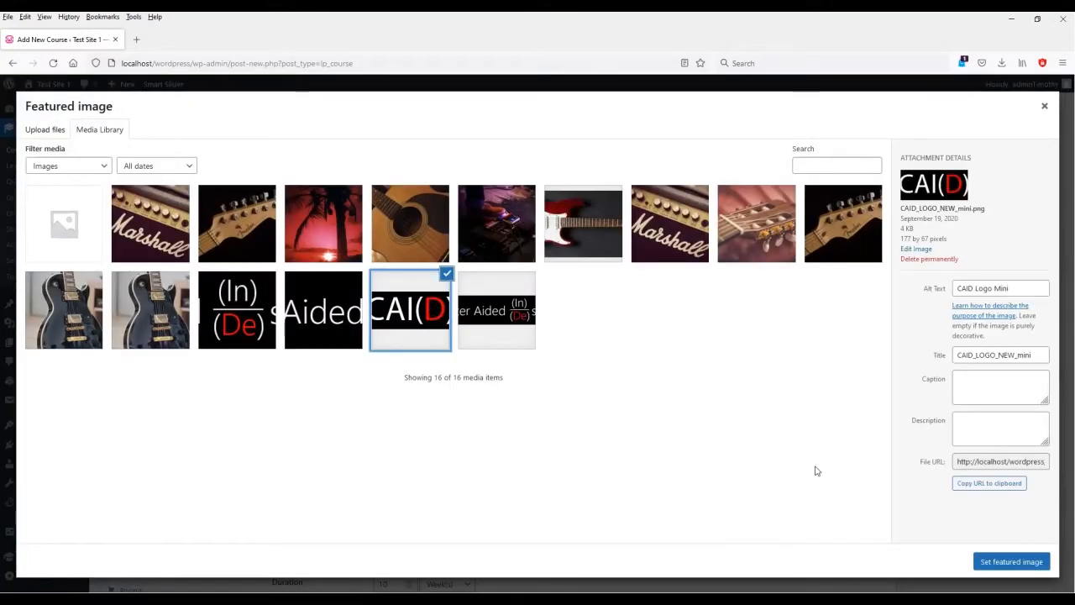
pyautogui.click(995, 562)
# Step: Set the course duration to 14 weeks and the difficulty level to Beginner
pyautogui.scroll(-2, 638, 357)
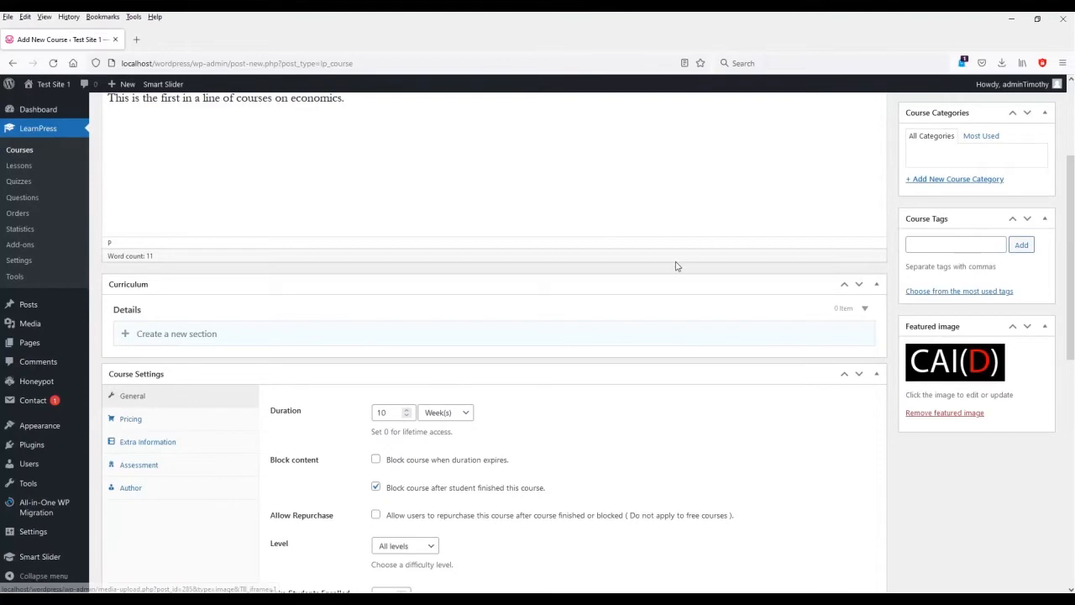
pyautogui.scroll(2, 619, 328)
pyautogui.scroll(-3, 792, 429)
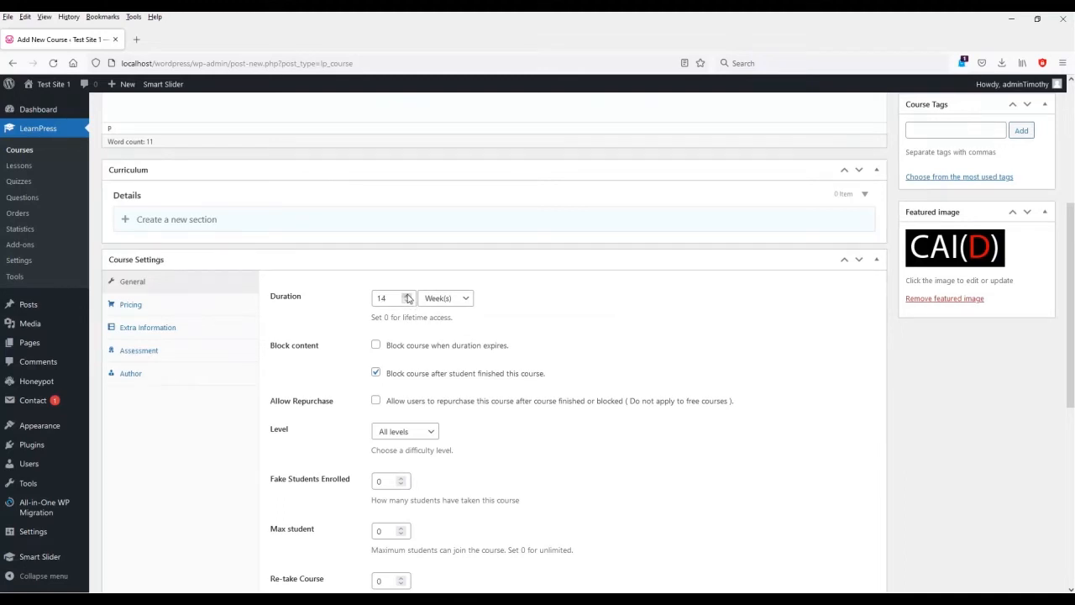
pyautogui.scroll(-1, 838, 428)
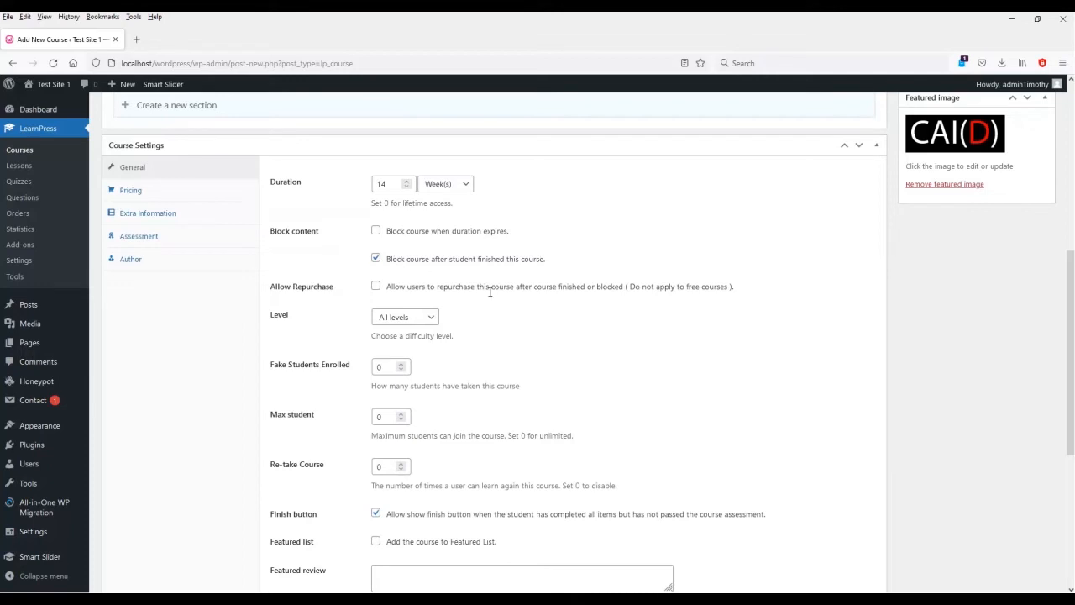
pyautogui.click(415, 319)
pyautogui.click(410, 348)
# Step: Limit the course to a maximum of 30 students and allow 1 re-take
pyautogui.moveTo(387, 416); pyautogui.dragTo(323, 411)
pyautogui.write('30')
pyautogui.scroll(-2, 792, 408)
pyautogui.click(407, 292)
pyautogui.click(400, 292)
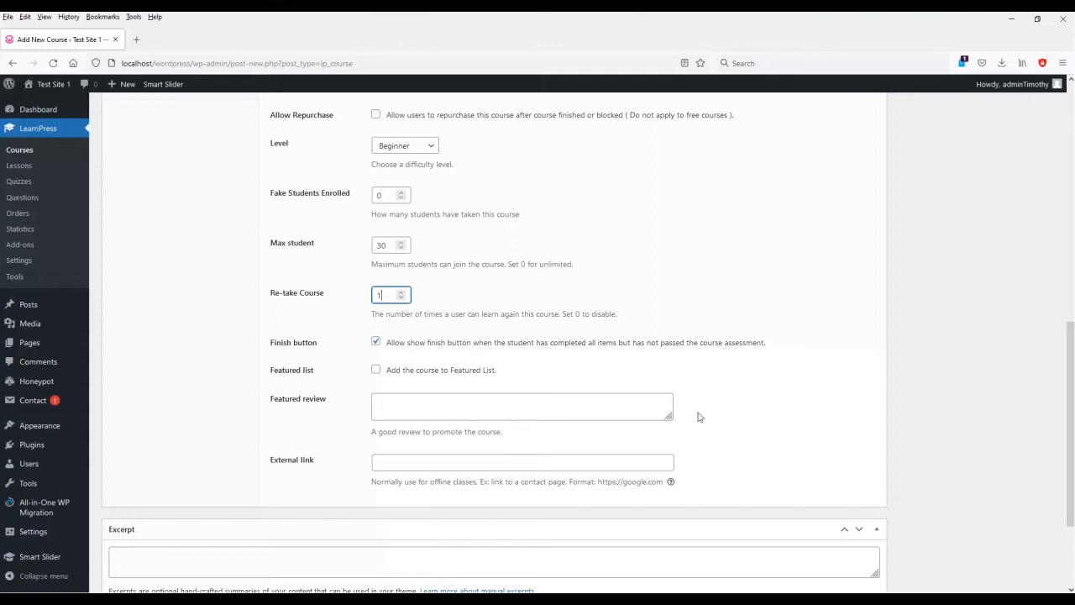
# Step: Review the course's Pricing, Extra Information, Assessment and Author settings, and return to the General settings
pyautogui.scroll(2, 755, 432)
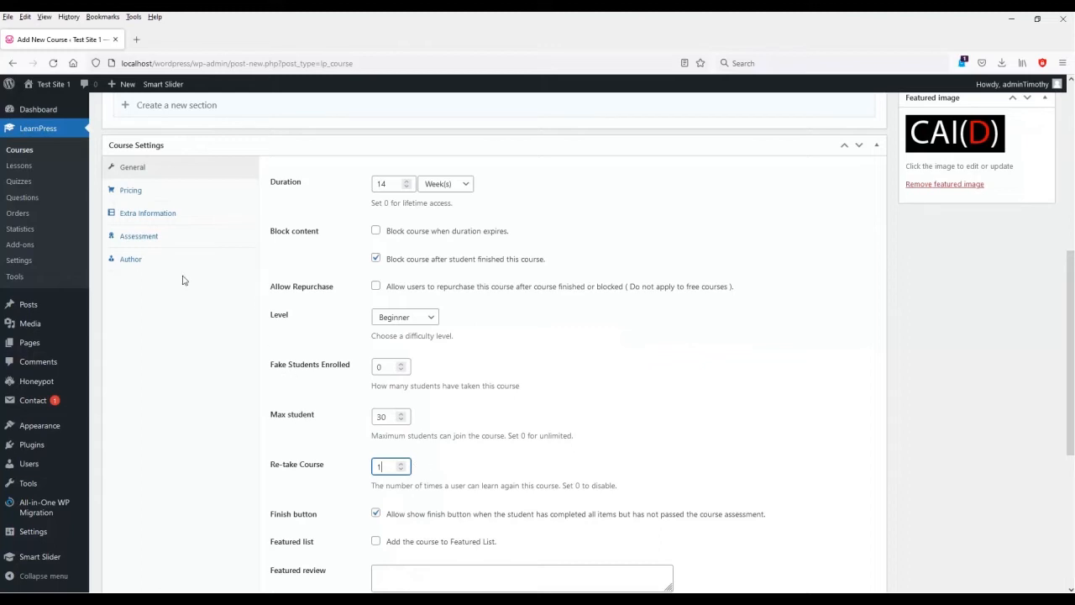
pyautogui.click(167, 195)
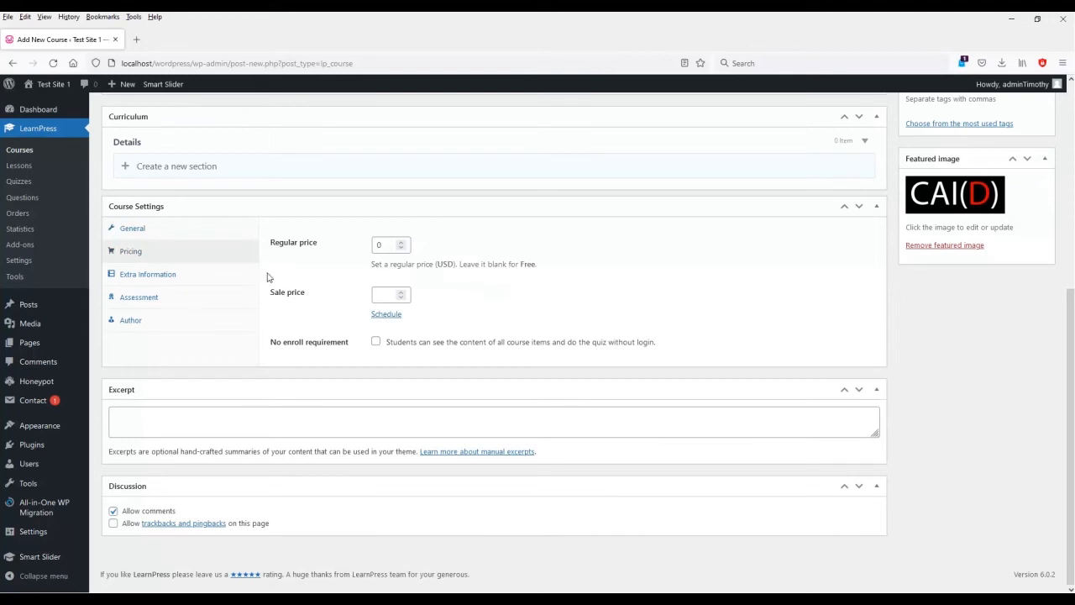
pyautogui.click(185, 277)
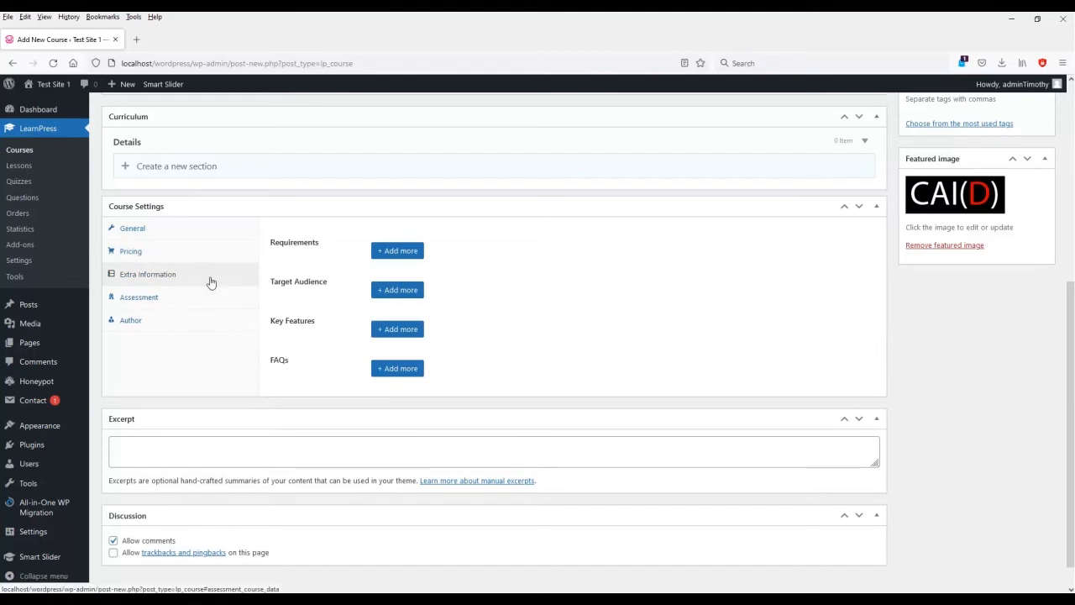
pyautogui.click(139, 297)
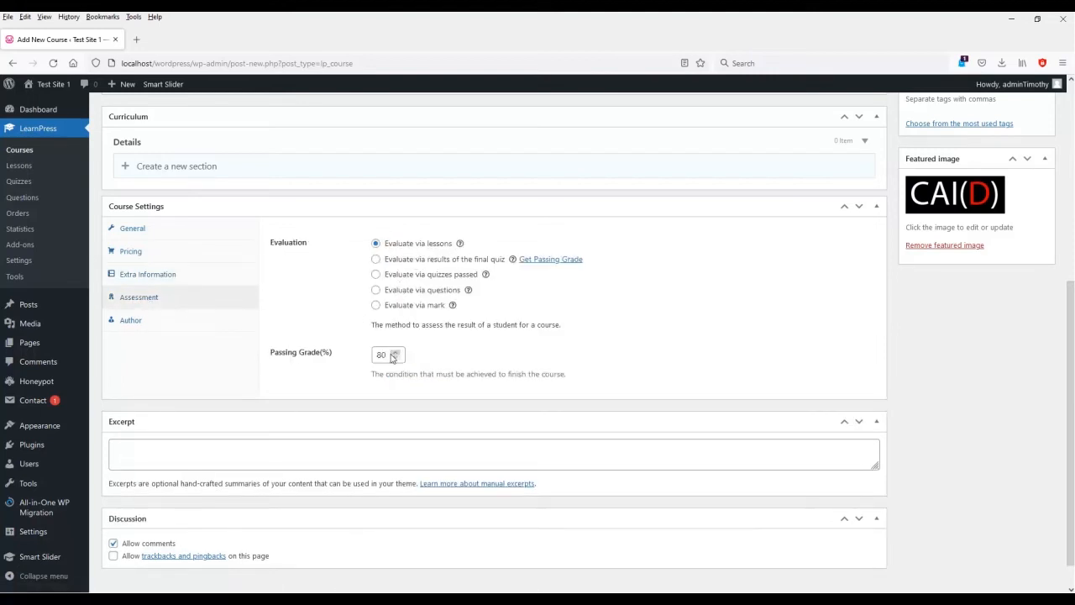
pyautogui.click(157, 326)
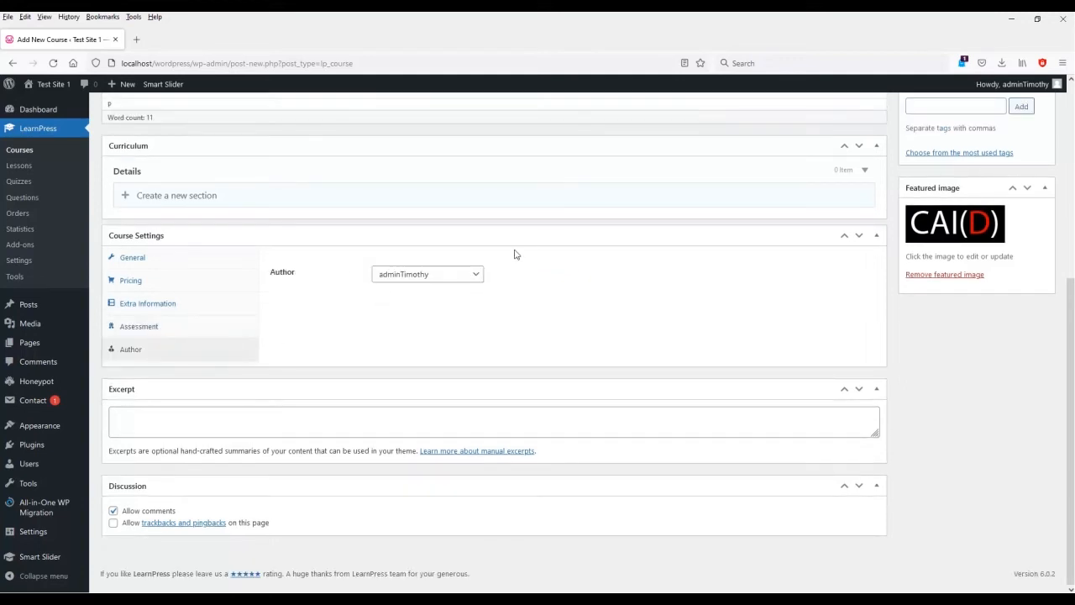
pyautogui.click(163, 253)
# Step: Enter the course excerpt "The 1st economics course in our series." and publish the course
pyautogui.scroll(-1, 526, 326)
pyautogui.scroll(-8, 526, 326)
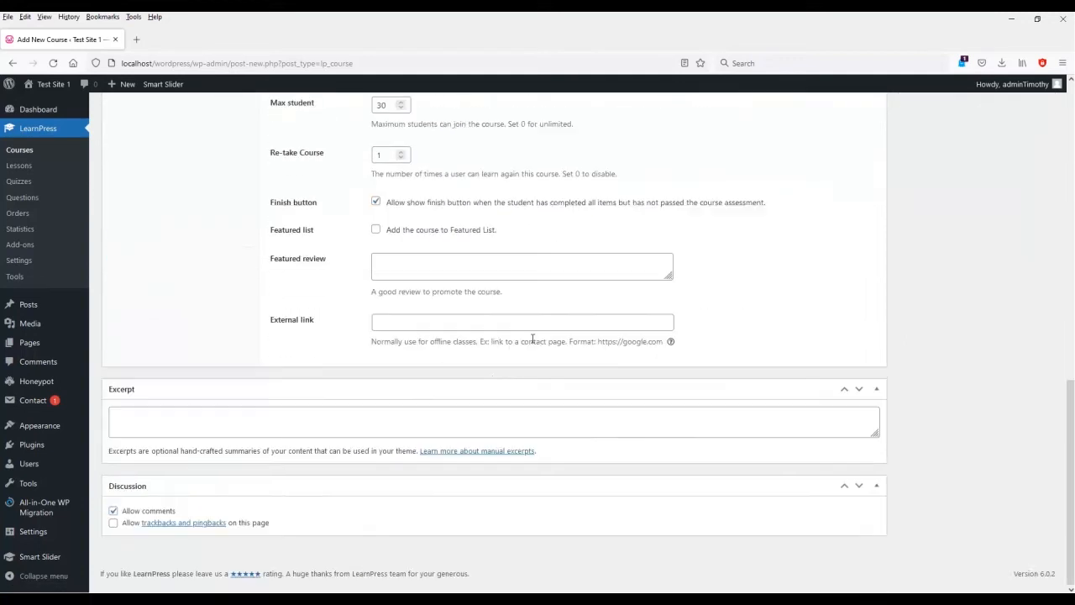
pyautogui.click(231, 416)
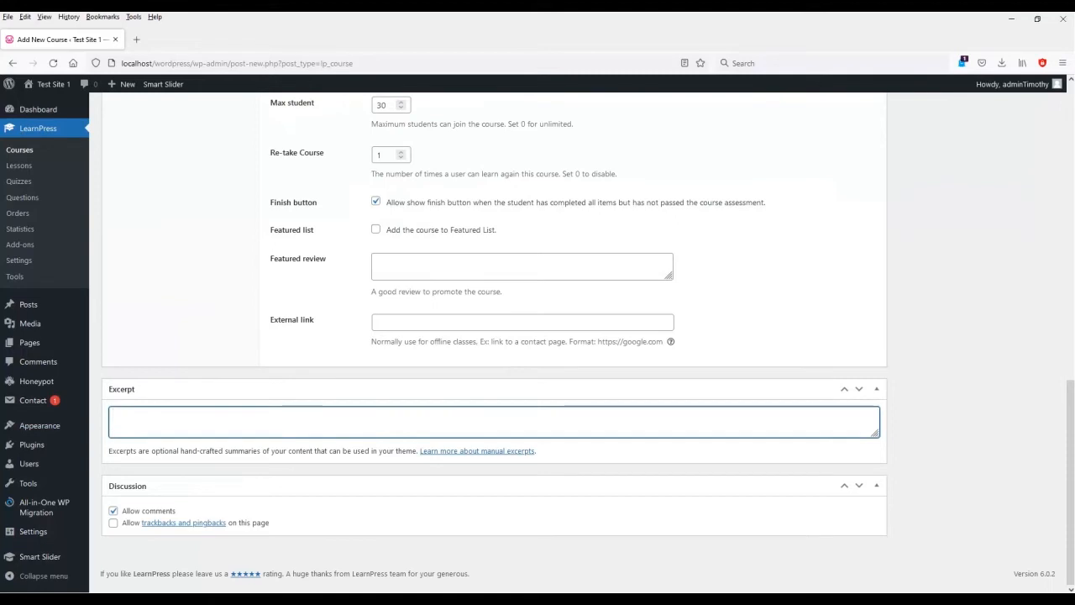
pyautogui.hotkey('alt', 'Tab')
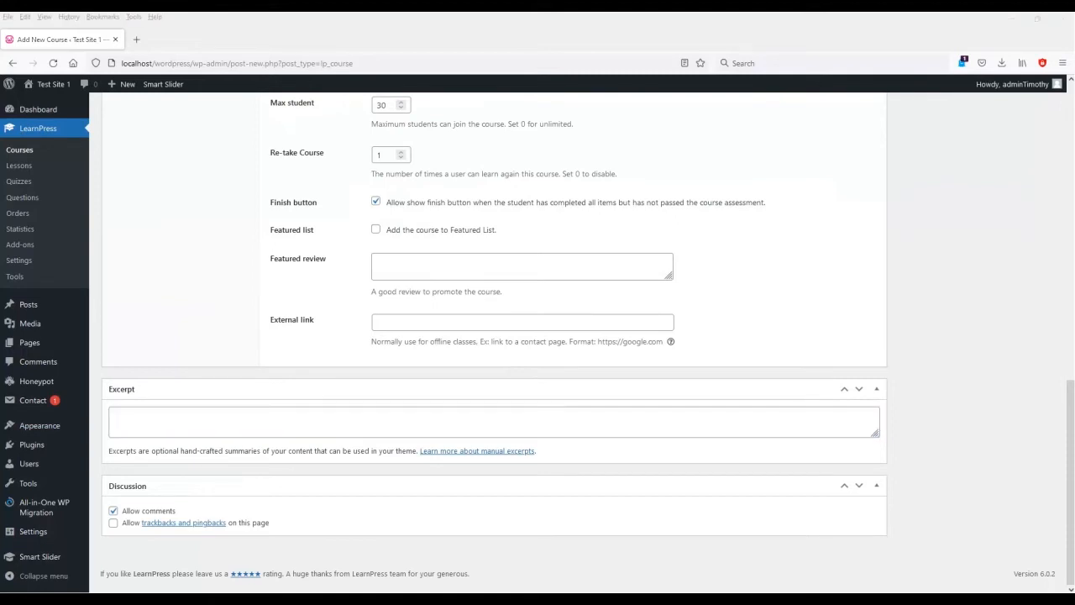
pyautogui.click(434, 411)
pyautogui.write('The 1st economics course in our series.')
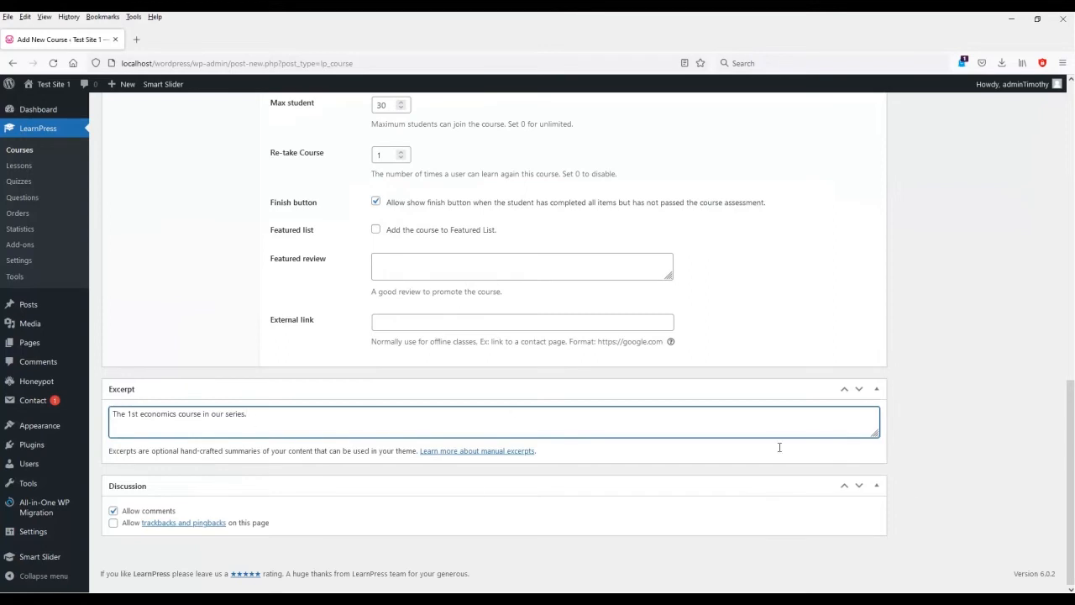
pyautogui.scroll(15, 607, 546)
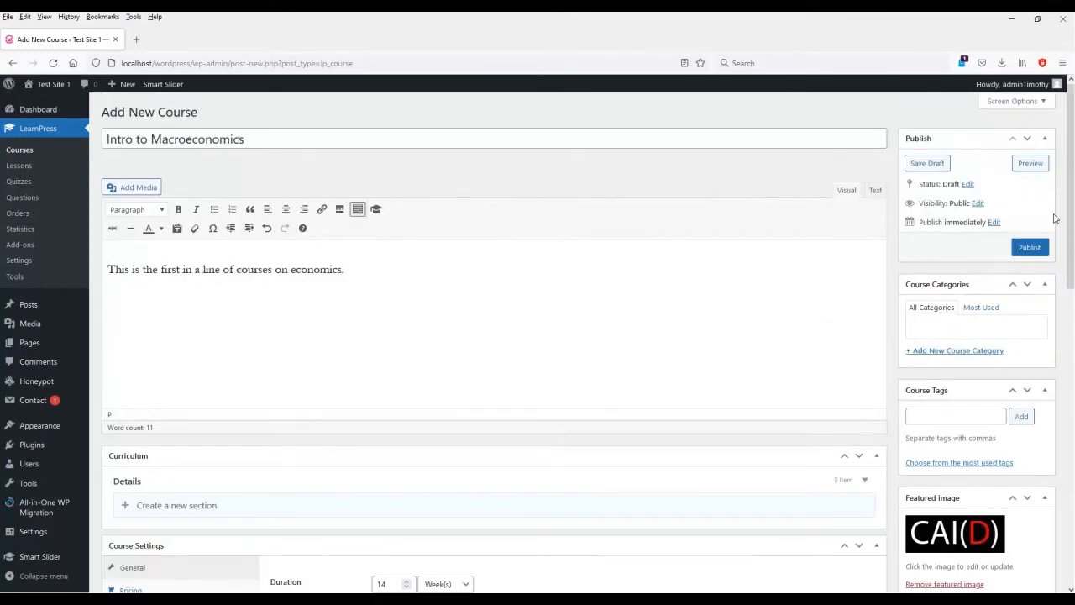
pyautogui.click(1031, 249)
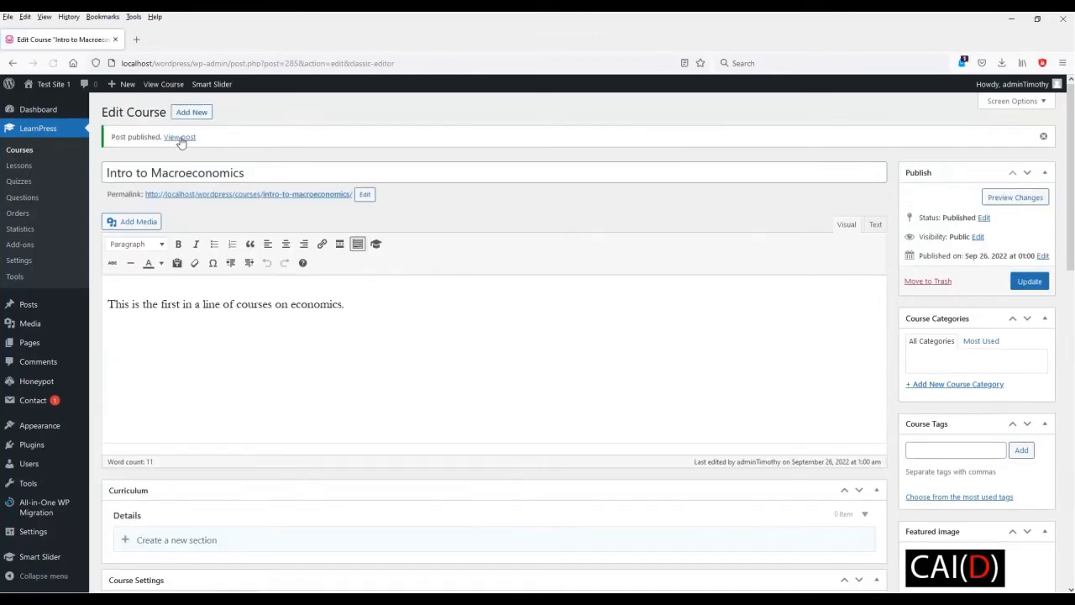
# Step: View the published Intro to Macroeconomics course page and examine its Overview and Curriculum sections
pyautogui.click(178, 137)
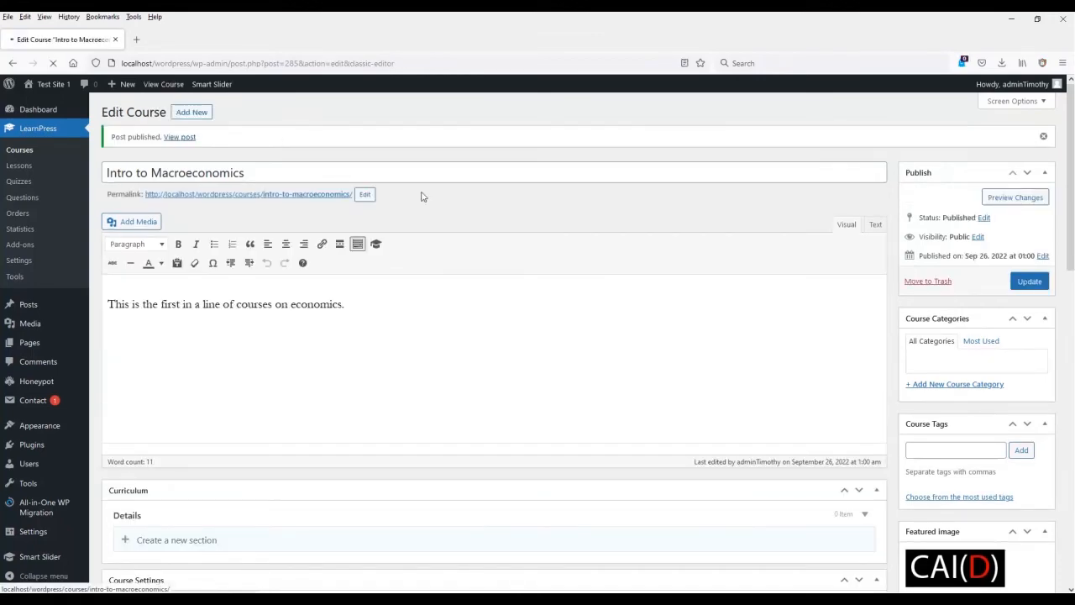
pyautogui.scroll(-5, 645, 406)
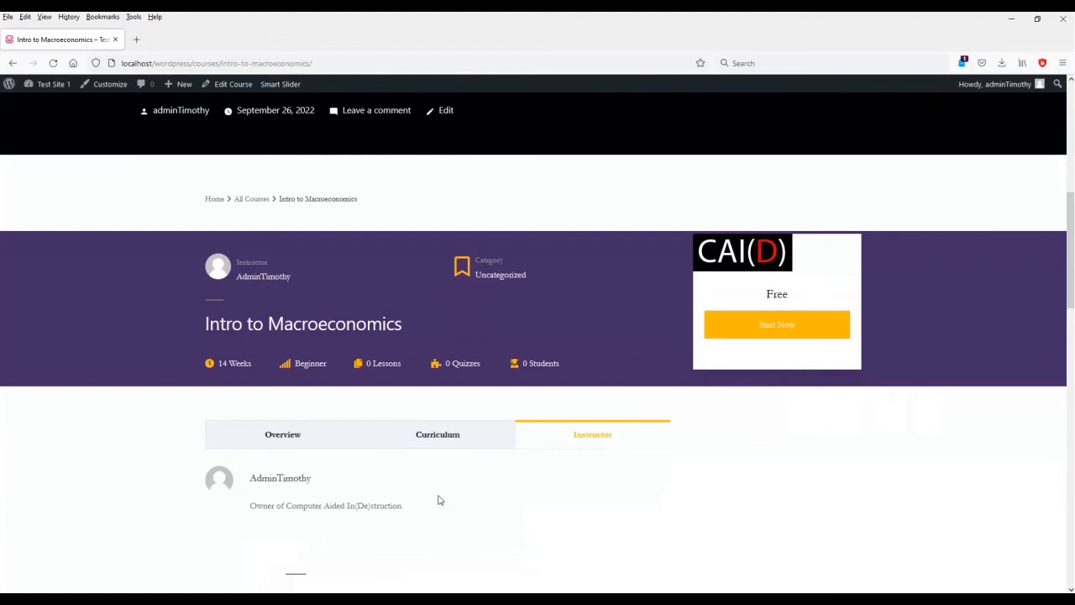
pyautogui.click(292, 438)
pyautogui.scroll(-2, 336, 459)
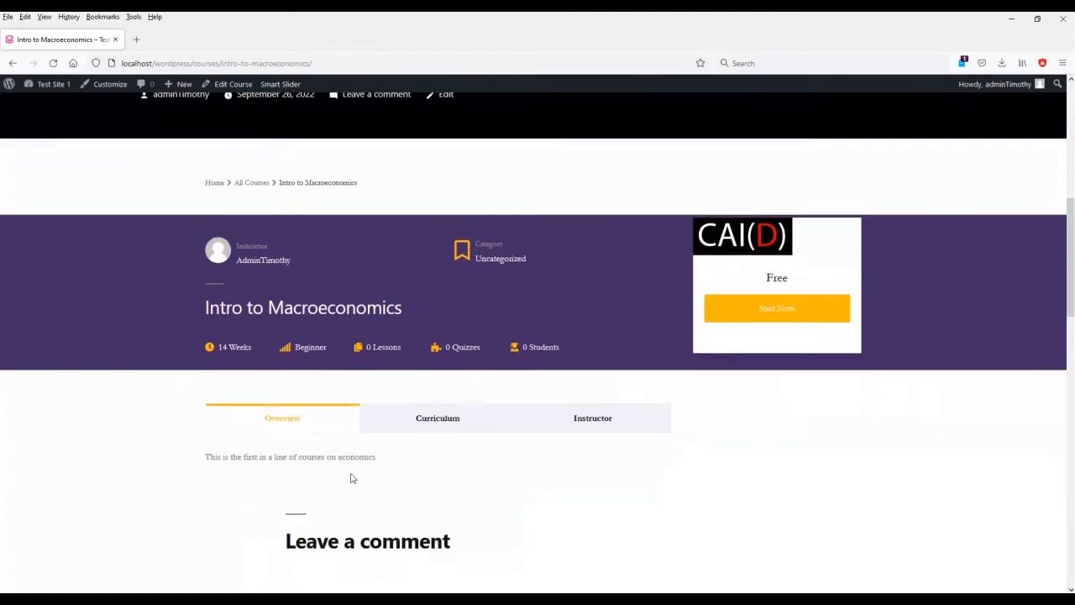
pyautogui.moveTo(197, 360); pyautogui.dragTo(413, 343)
pyautogui.click(413, 367)
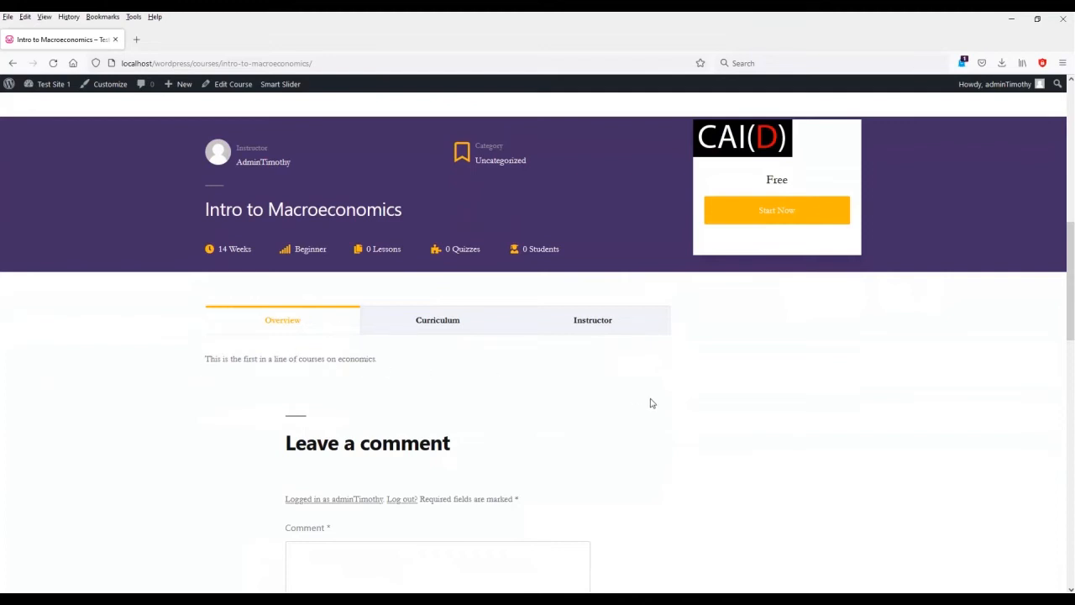
pyautogui.scroll(3, 652, 401)
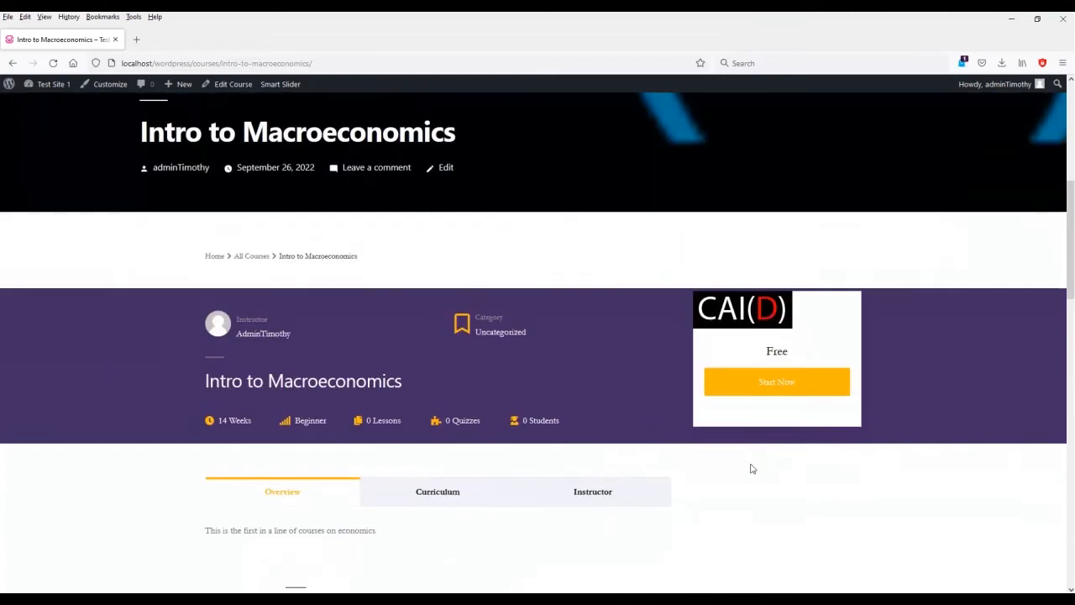
pyautogui.click(456, 498)
pyautogui.scroll(-3, 330, 499)
pyautogui.click(239, 326)
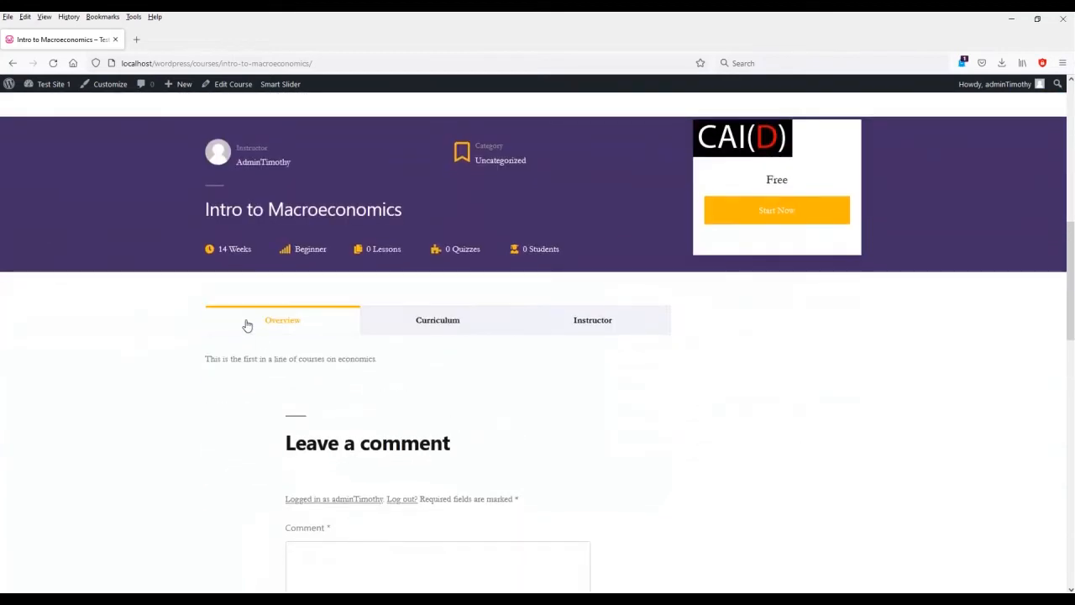
pyautogui.scroll(-2, 367, 381)
pyautogui.scroll(4, 412, 270)
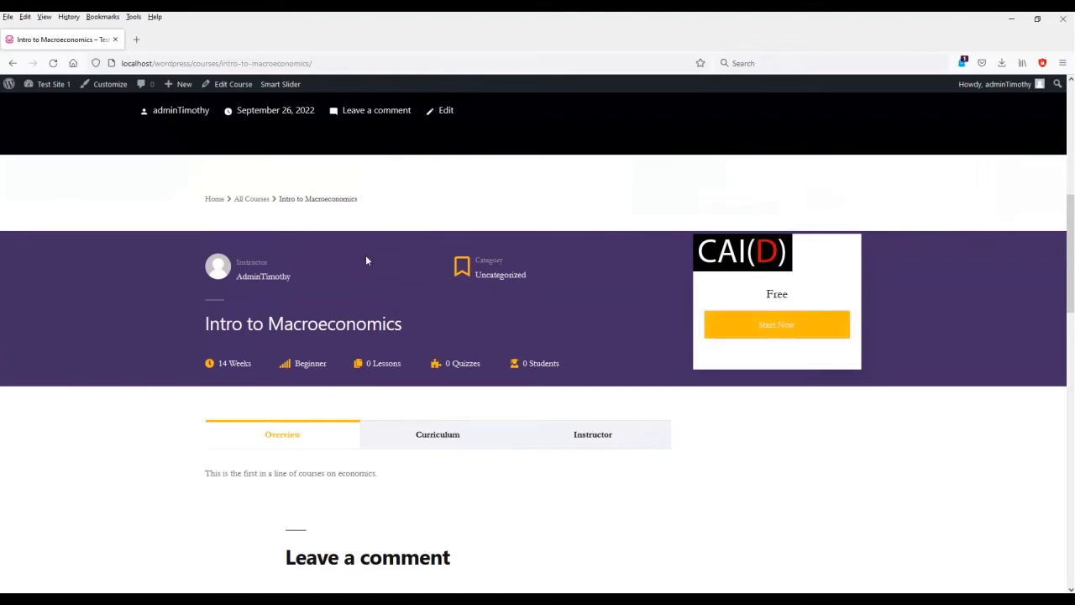
# Step: Reopen the course for editing and compare its description with its excerpt
pyautogui.click(235, 86)
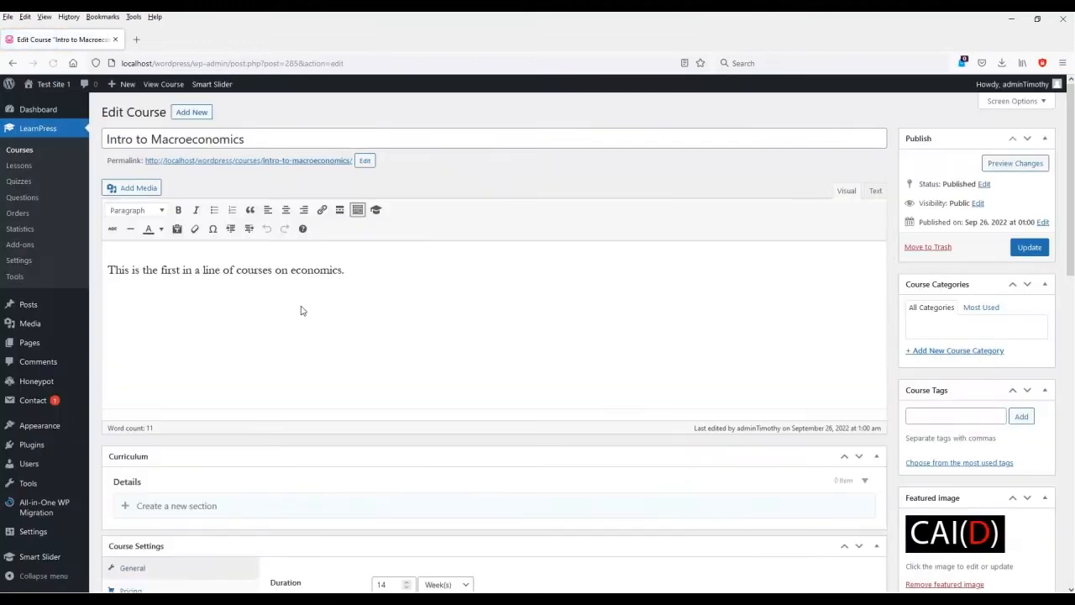
pyautogui.scroll(-10, 391, 302)
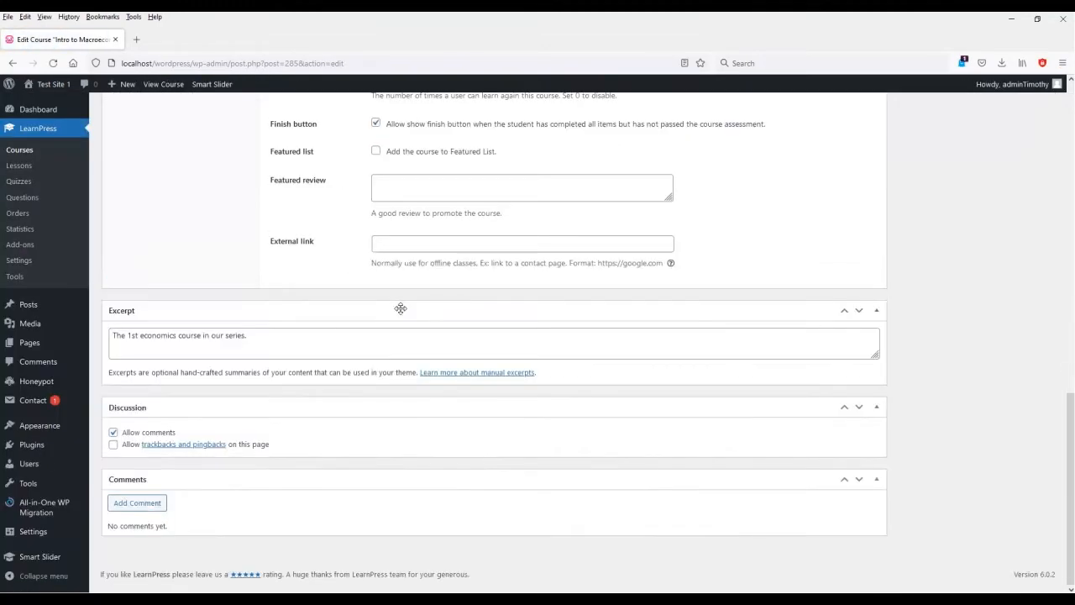
pyautogui.scroll(8, 401, 312)
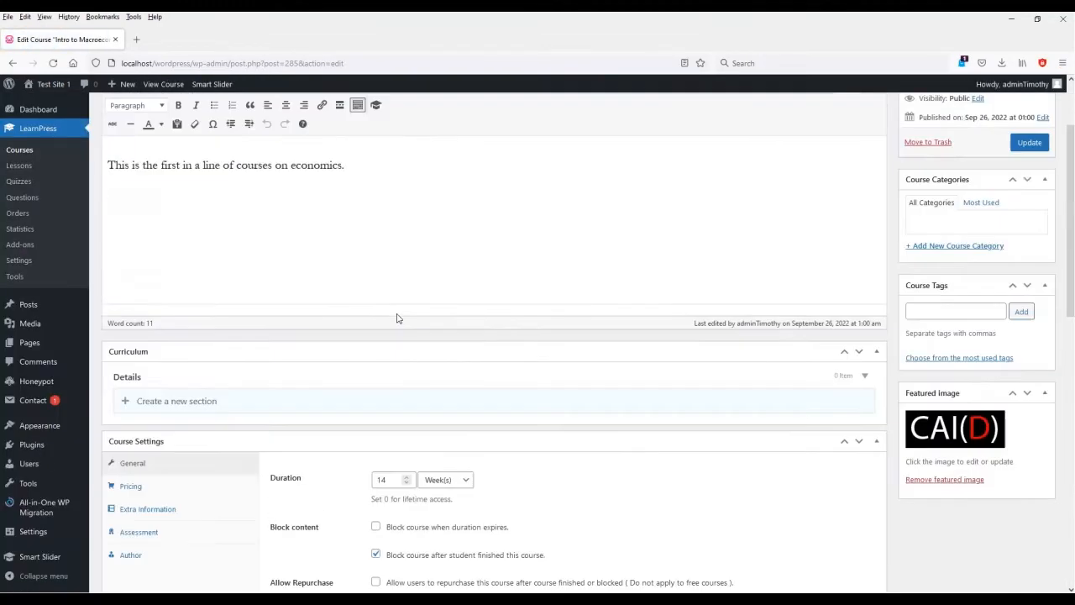
pyautogui.moveTo(422, 171); pyautogui.dragTo(329, 166)
pyautogui.click(342, 172)
pyautogui.scroll(2, 384, 278)
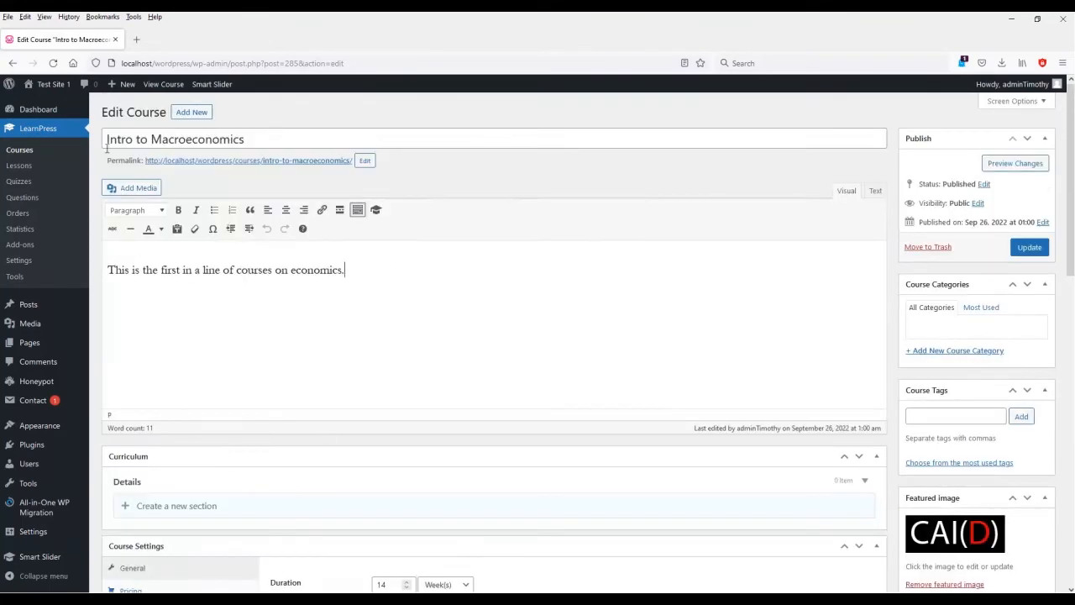
# Step: Create a new LearnPress lesson titled "Macroeconomics First Lecture"
pyautogui.click(18, 166)
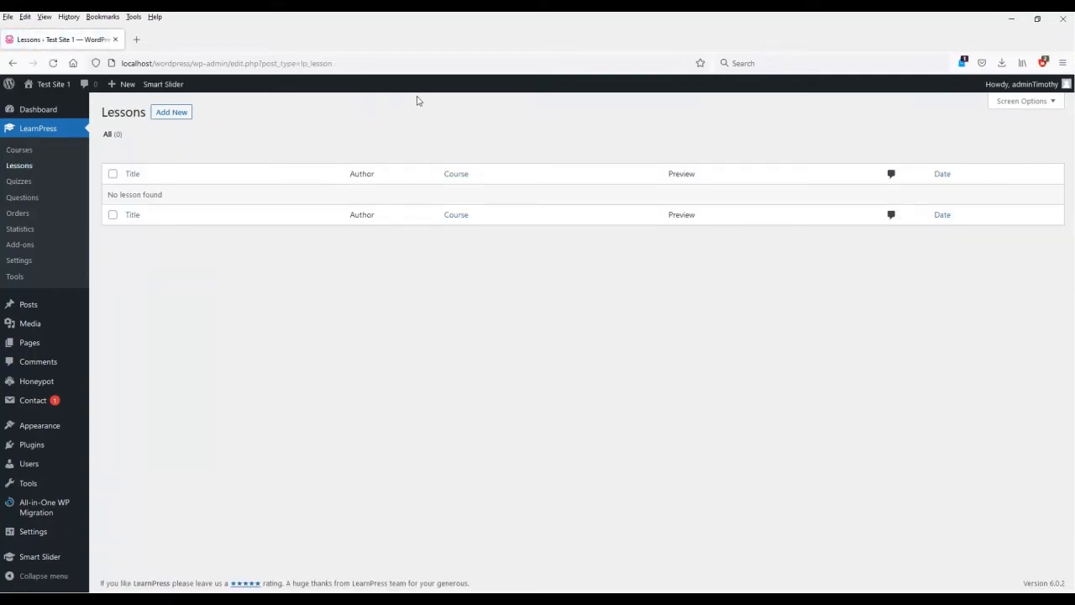
pyautogui.click(171, 111)
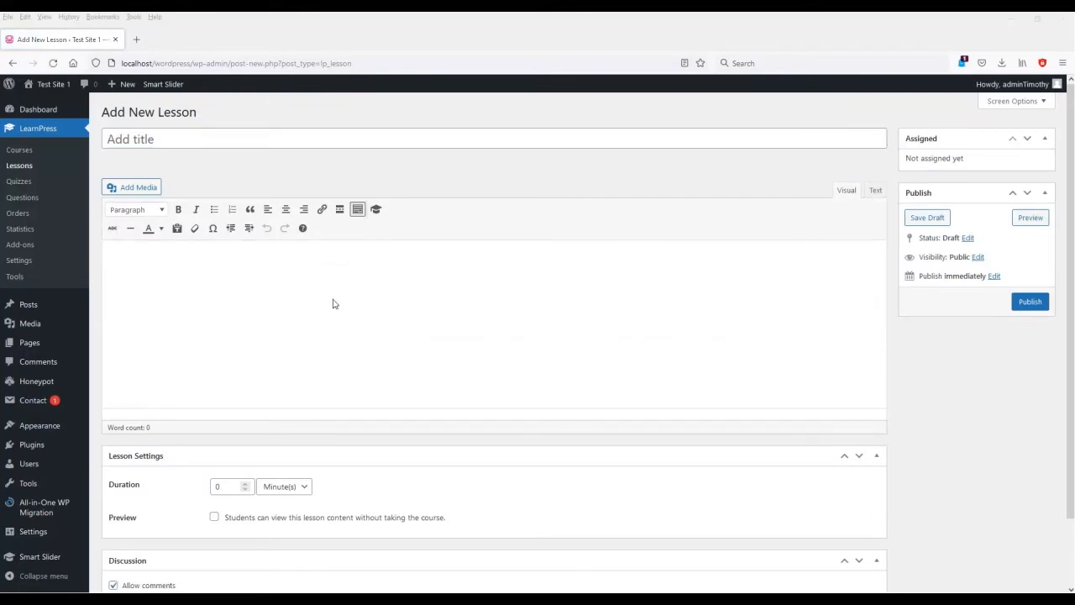
pyautogui.click(223, 146)
pyautogui.write('Macroeconomics First Lecture')
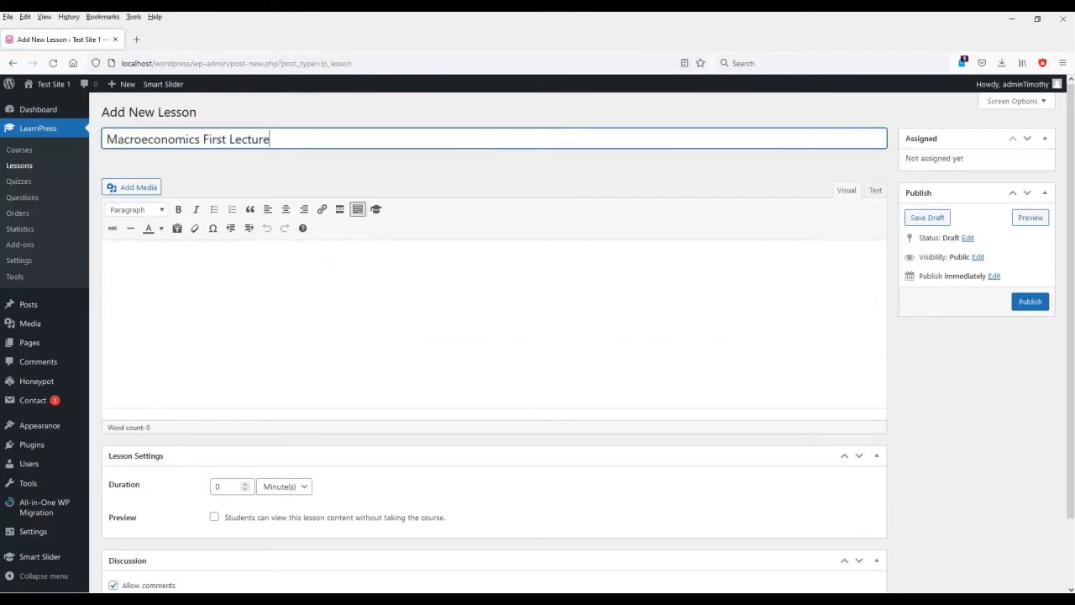
# Step: Embed the YouTube video "Macroeconomics- Everything You Need to Know" in the lesson body and publish the lesson
pyautogui.click(526, 333)
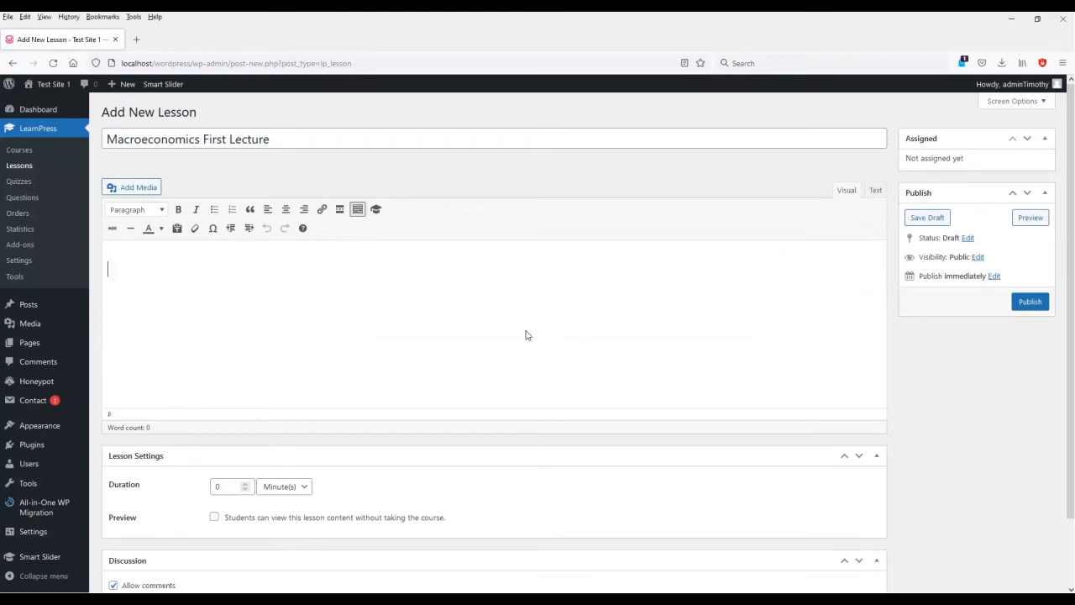
pyautogui.hotkey('ctrl', 'v')
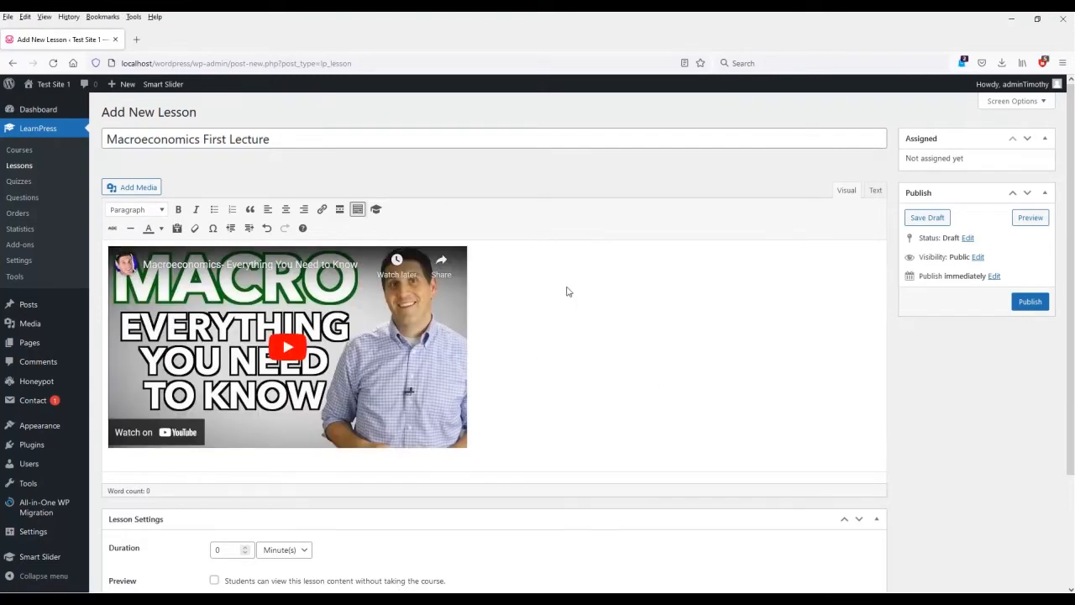
pyautogui.scroll(-3, 592, 383)
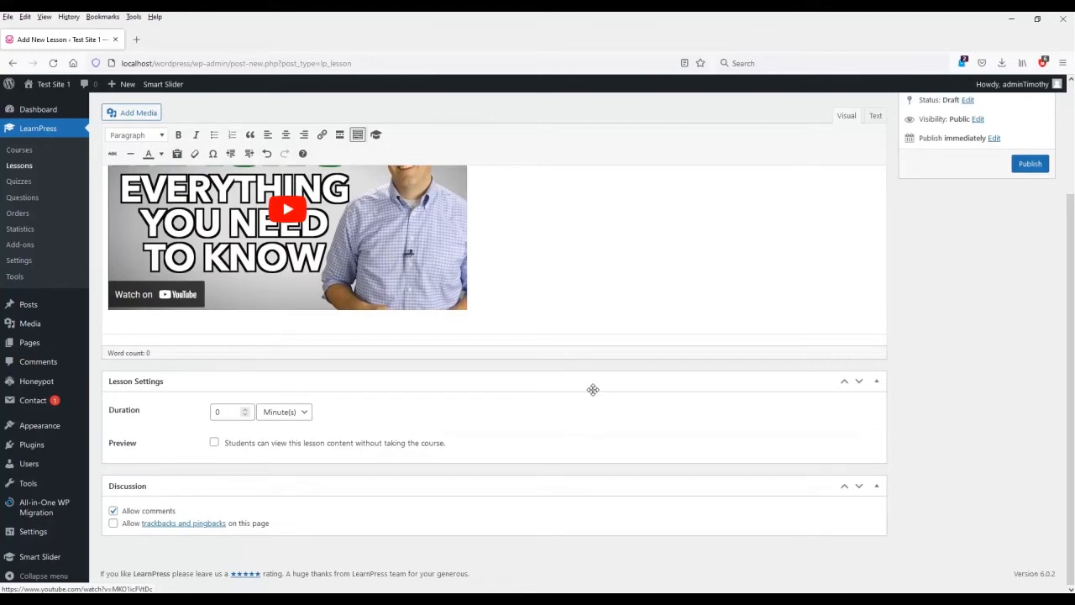
pyautogui.scroll(3, 587, 407)
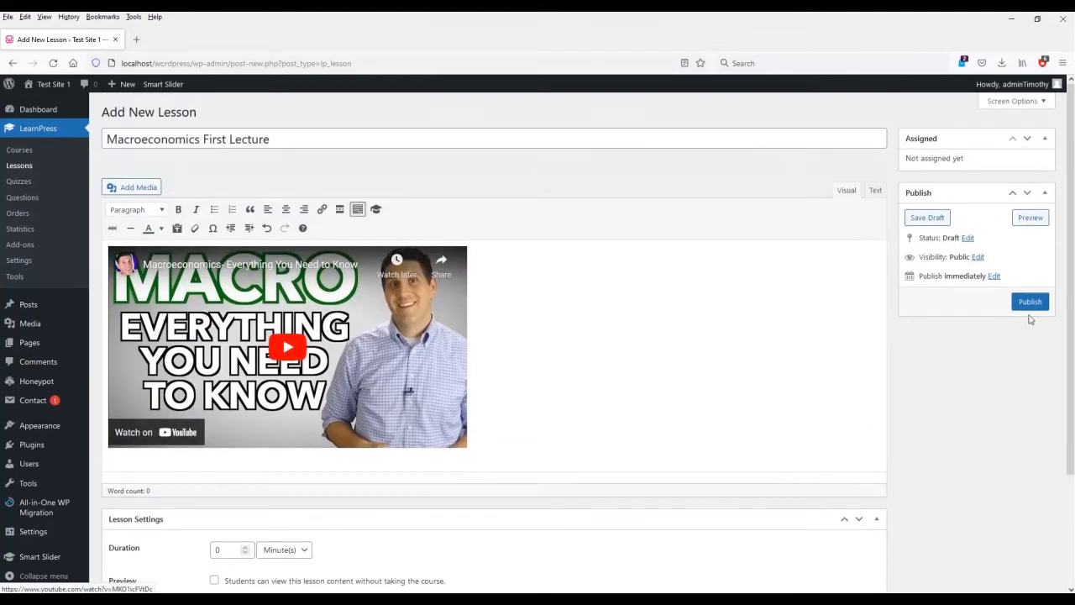
pyautogui.click(1030, 304)
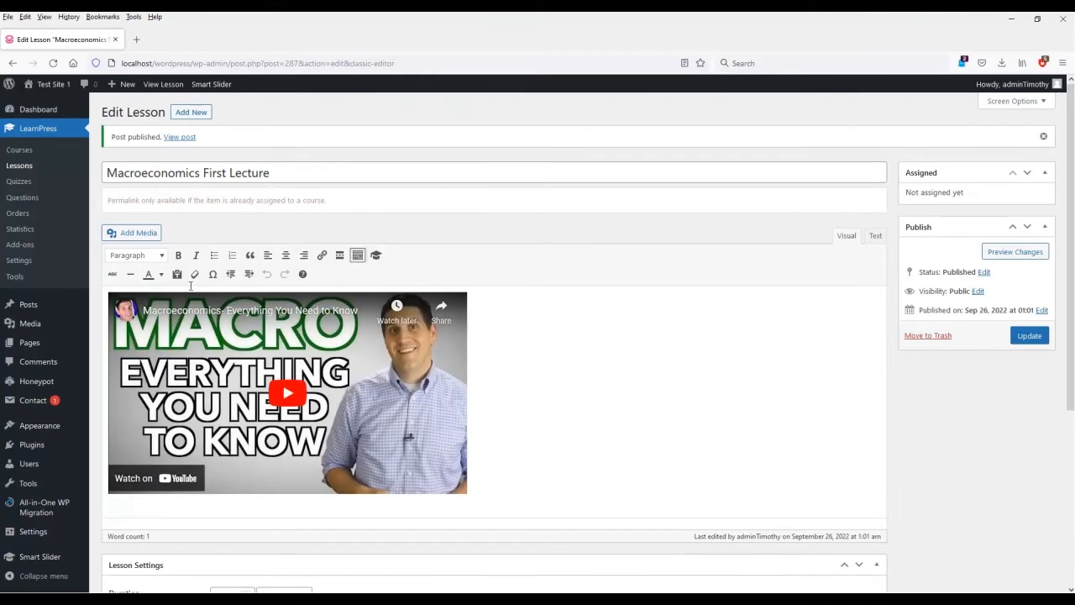
# Step: Create a new LearnPress question titled "Macroeconomics Quiz 1 Question 1"
pyautogui.click(23, 197)
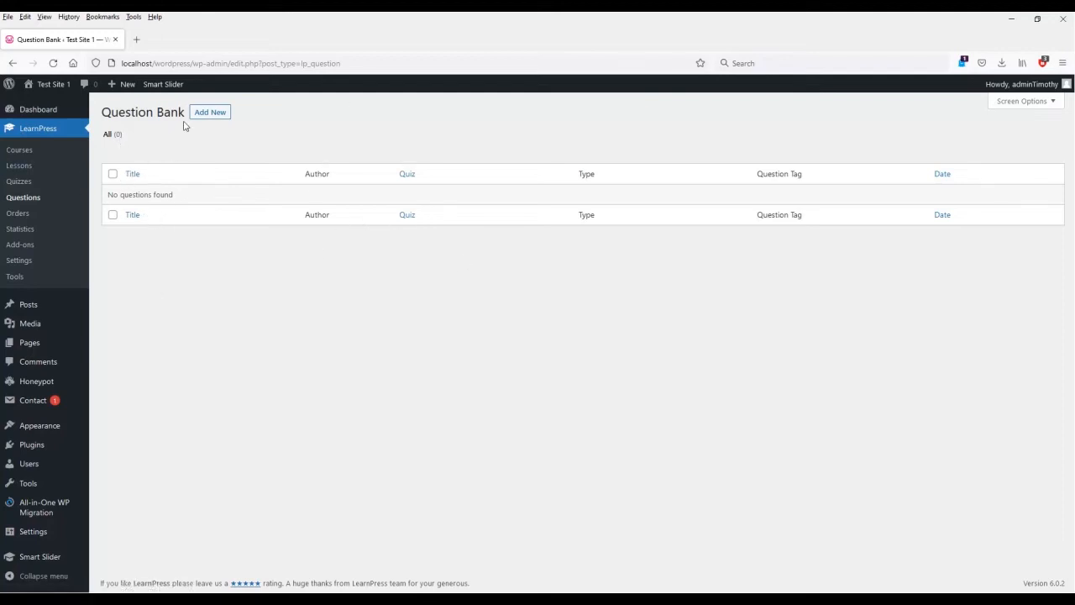
pyautogui.click(210, 113)
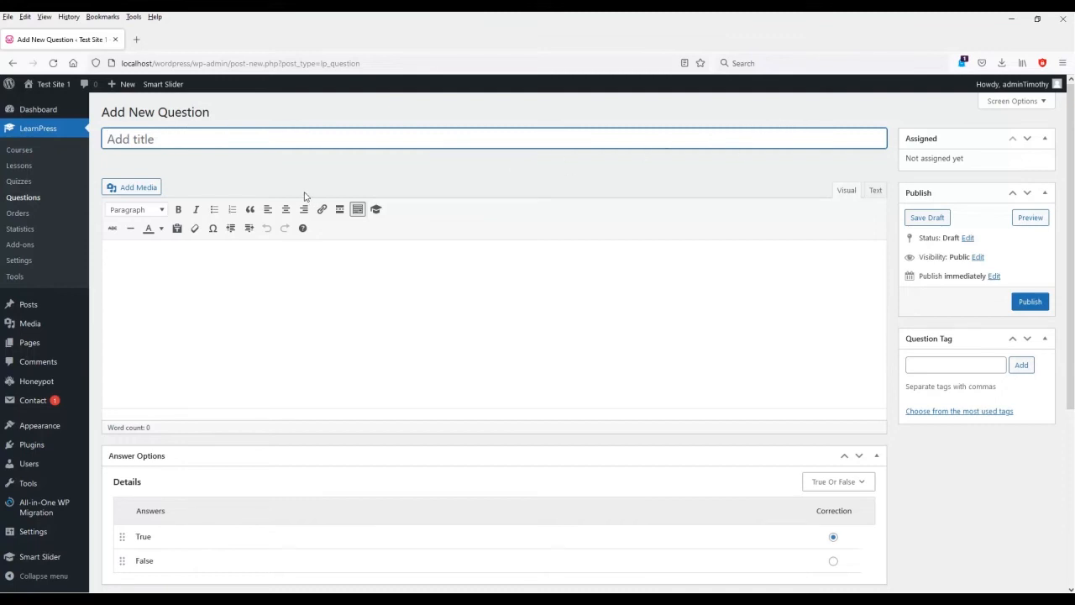
pyautogui.write('Macroeconomics Quiz 1 Question 1')
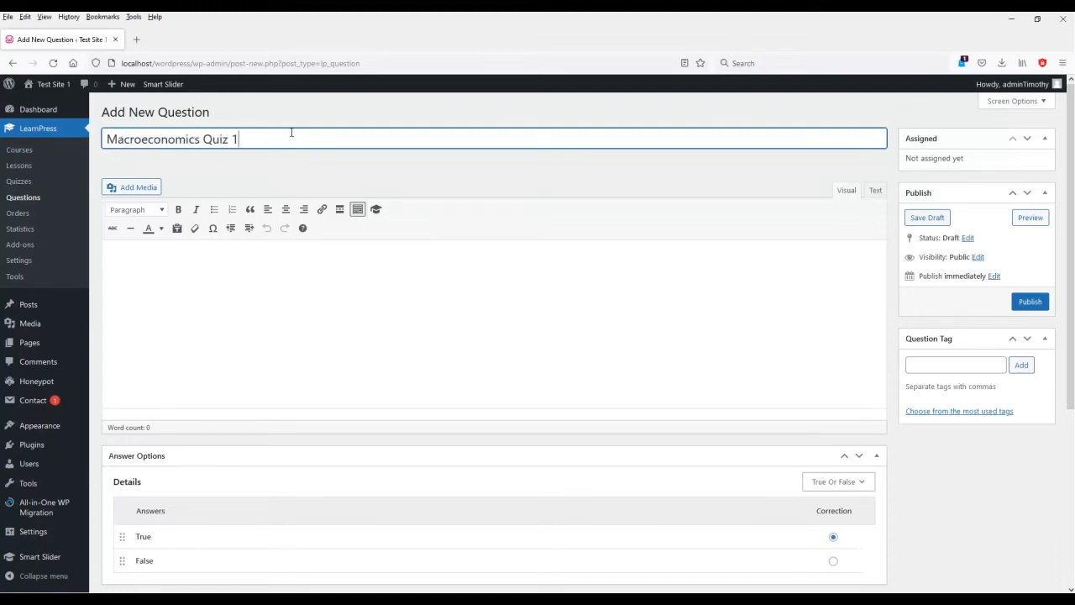
# Step: Enter the question text "What is macroeconomics? Select all that apply." in the question body
pyautogui.click(186, 282)
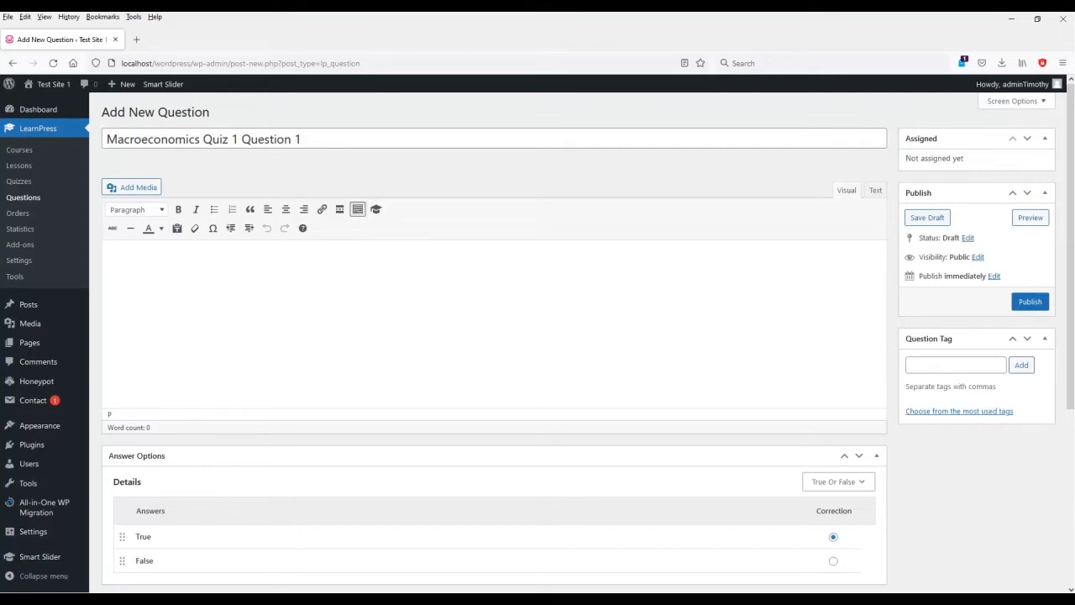
pyautogui.hotkey('alt', 'Tab')
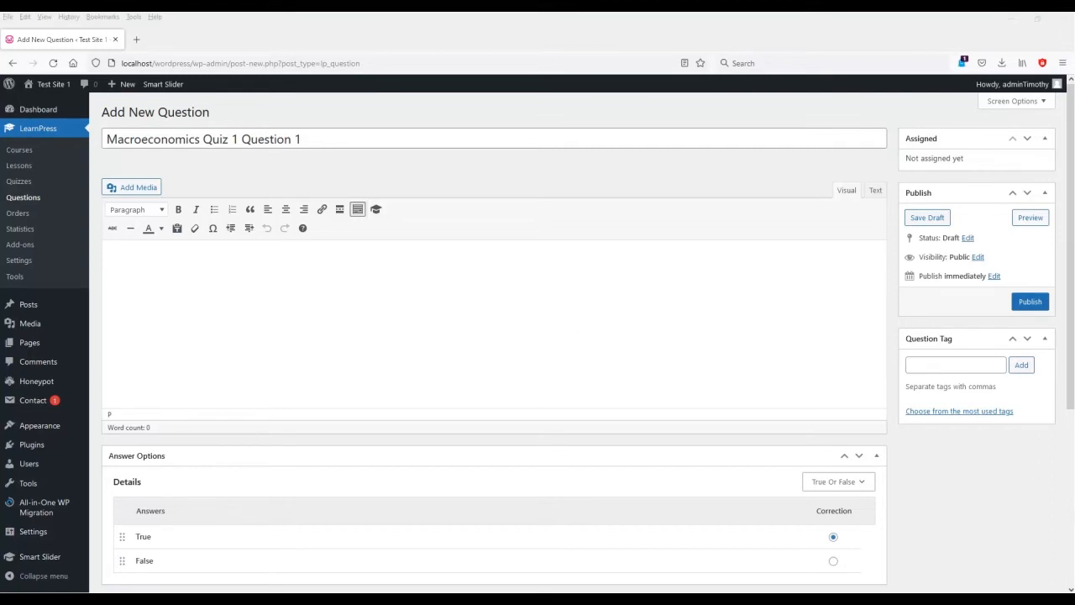
pyautogui.hotkey('alt', 'Tab')
pyautogui.write('What is macroeconomics?')
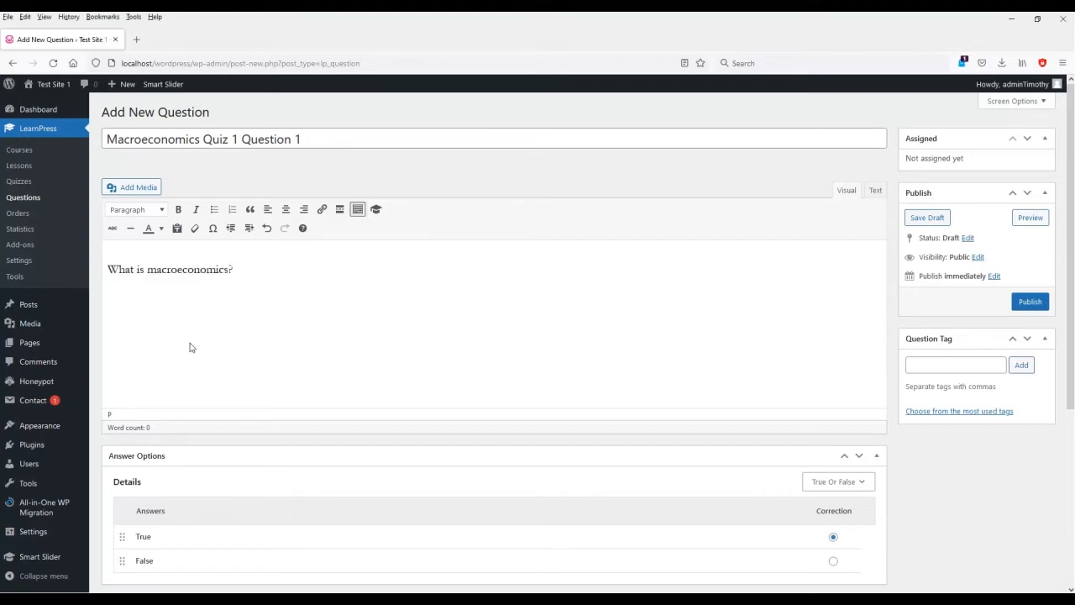
pyautogui.scroll(-1, 190, 347)
pyautogui.hotkey('alt', 'Tab')
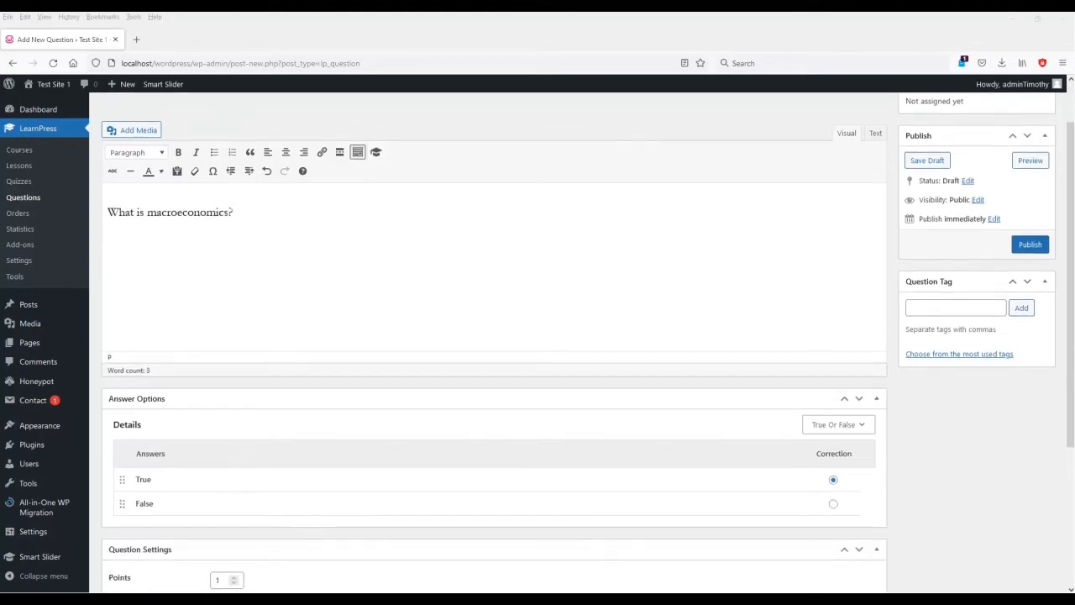
pyautogui.hotkey('alt', 'Tab')
pyautogui.write('Select all that apply.')
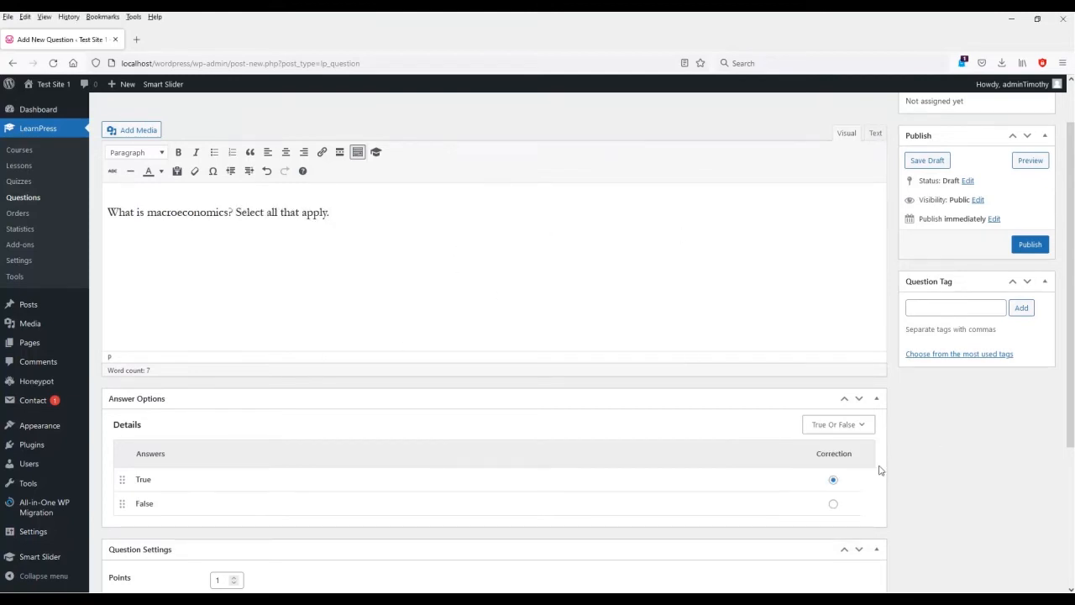
# Step: Change the question's answer type from True Or False to Multi Choice
pyautogui.moveTo(860, 434)
pyautogui.click(849, 464)
pyautogui.scroll(-2, 911, 450)
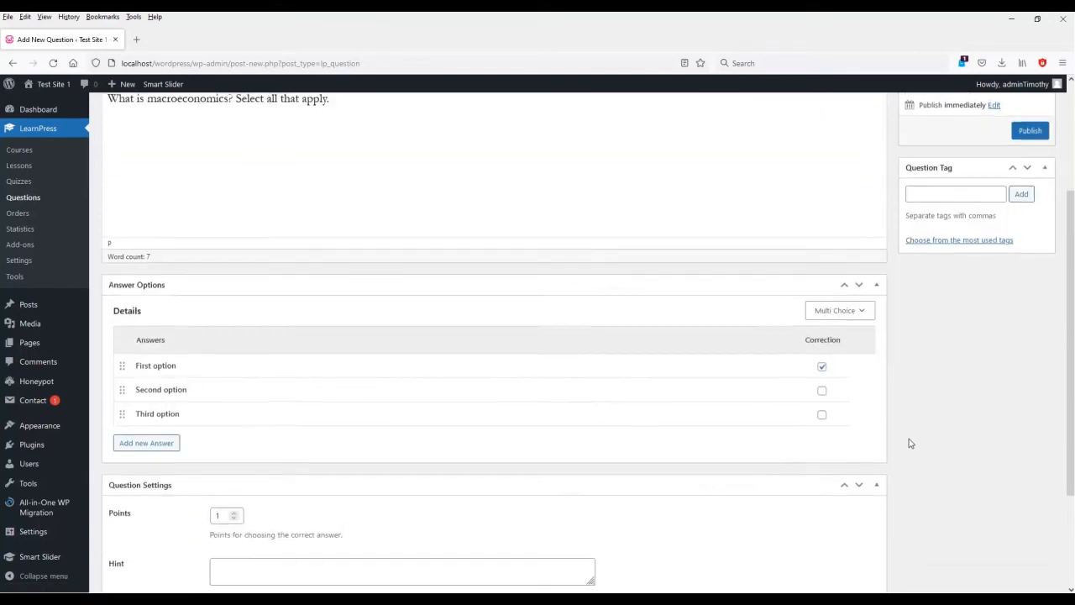
# Step: Try the Single Choice answer type for the question and switch back to Multi Choice
pyautogui.moveTo(862, 310)
pyautogui.click(869, 353)
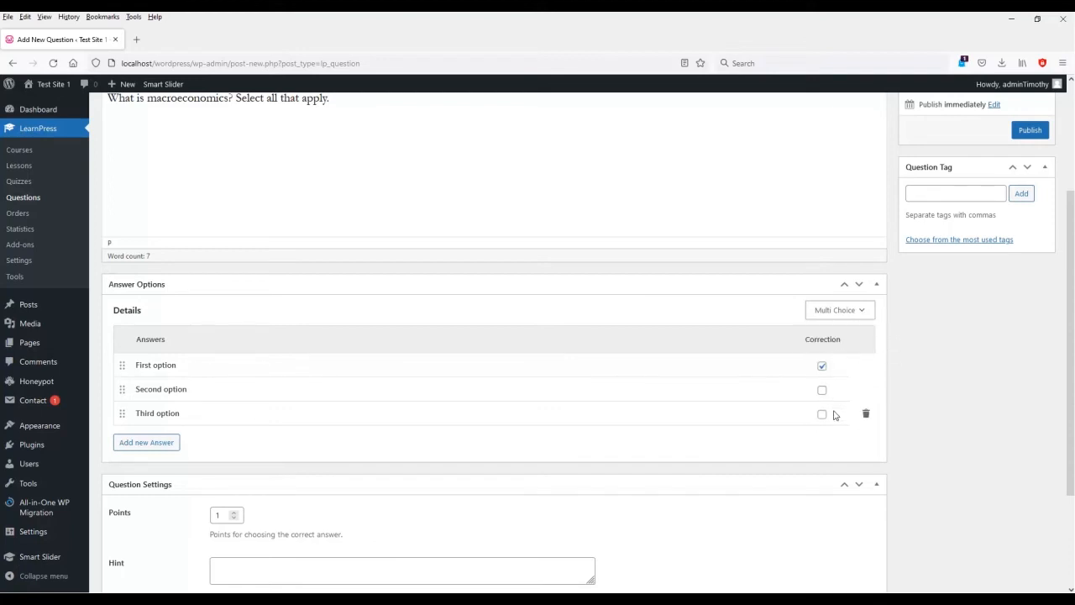
pyautogui.moveTo(860, 319)
pyautogui.click(857, 374)
pyautogui.moveTo(860, 319)
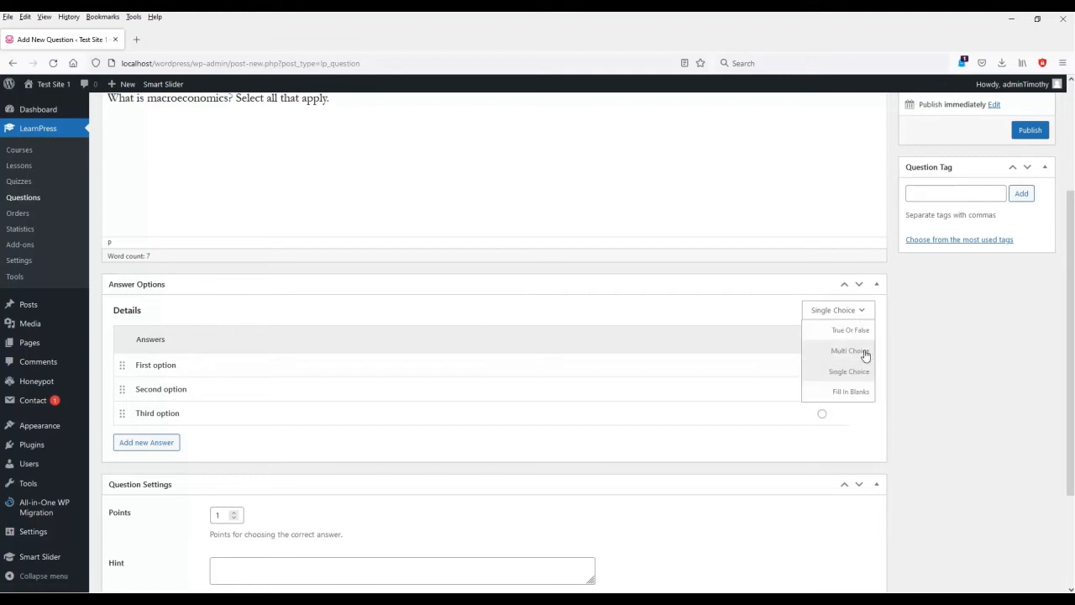
pyautogui.click(861, 355)
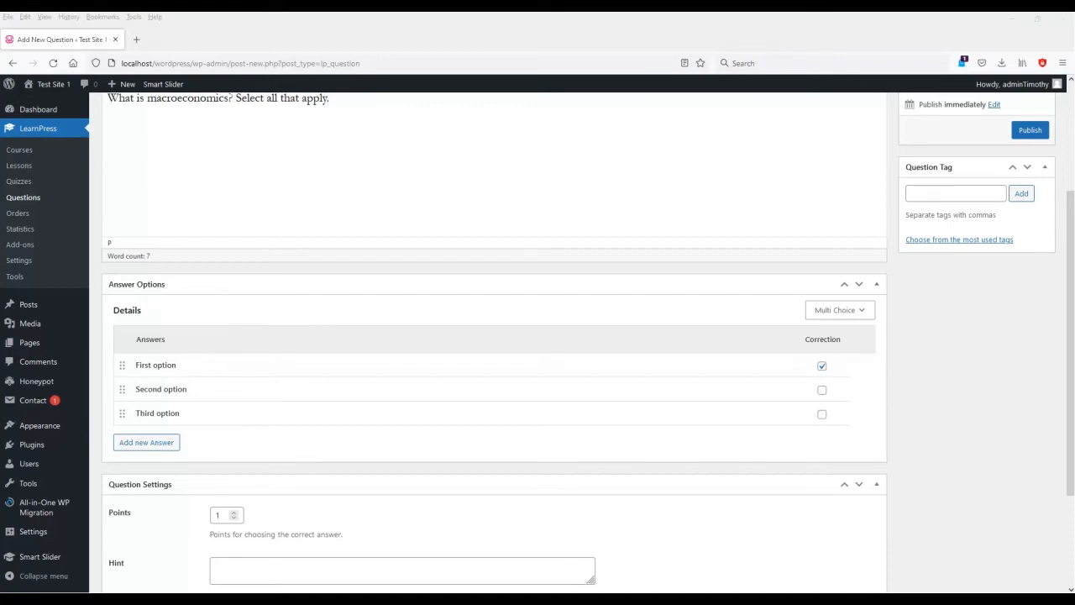
# Step: Set the first answer to "Macroeconomics is a branch of economics that studies how an overall economy—the markets, businesses, consumers, and governments—behave. (Investopedia)"
pyautogui.tripleClick(207, 364)
pyautogui.write('Macroeconomics is a branch of economics that studies how an overall economy—the markets, businesses, consumers, and governments—behave. (Investopedia)')
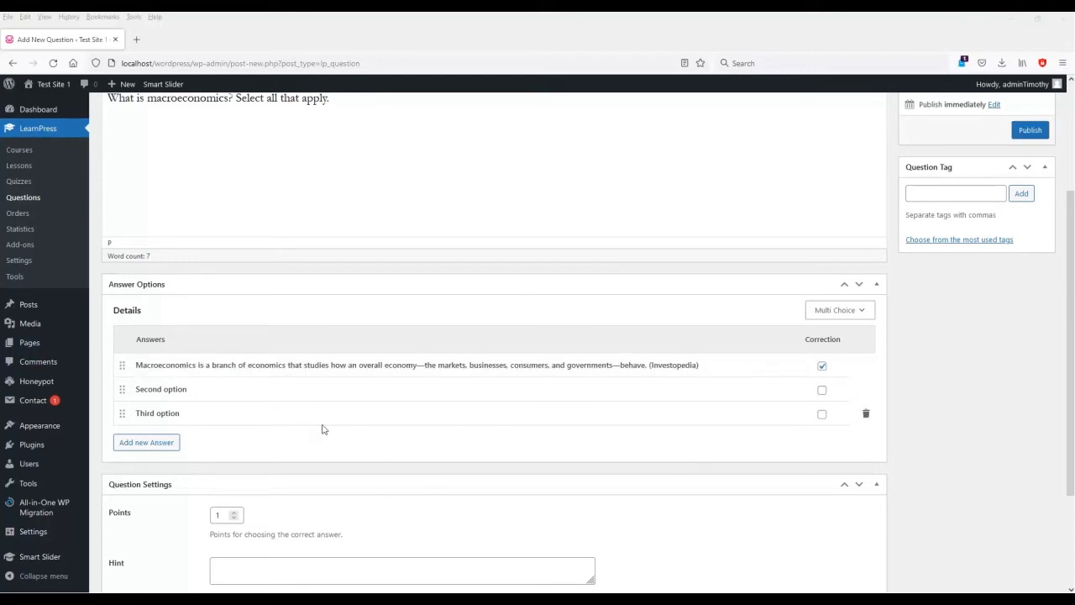
# Step: Set the second answer to "Economics for Asian markets" and the third answer to "Economics for the USA"
pyautogui.tripleClick(161, 389)
pyautogui.write('Economics for Asian markets')
pyautogui.click(174, 413)
pyautogui.write('Economics for the USA')
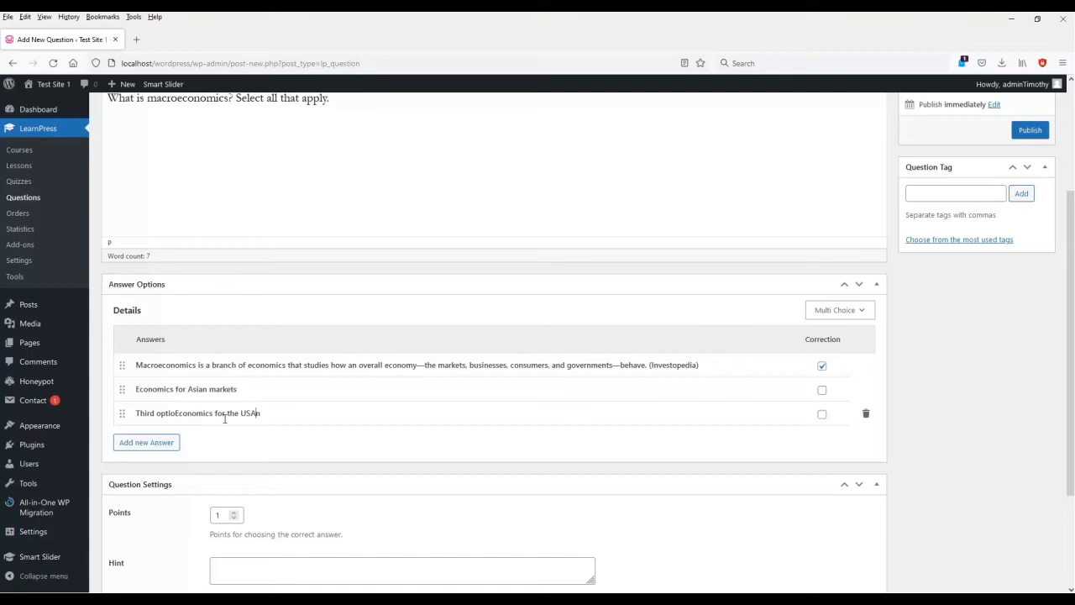
pyautogui.tripleClick(270, 414)
pyautogui.write('Economics for the USA')
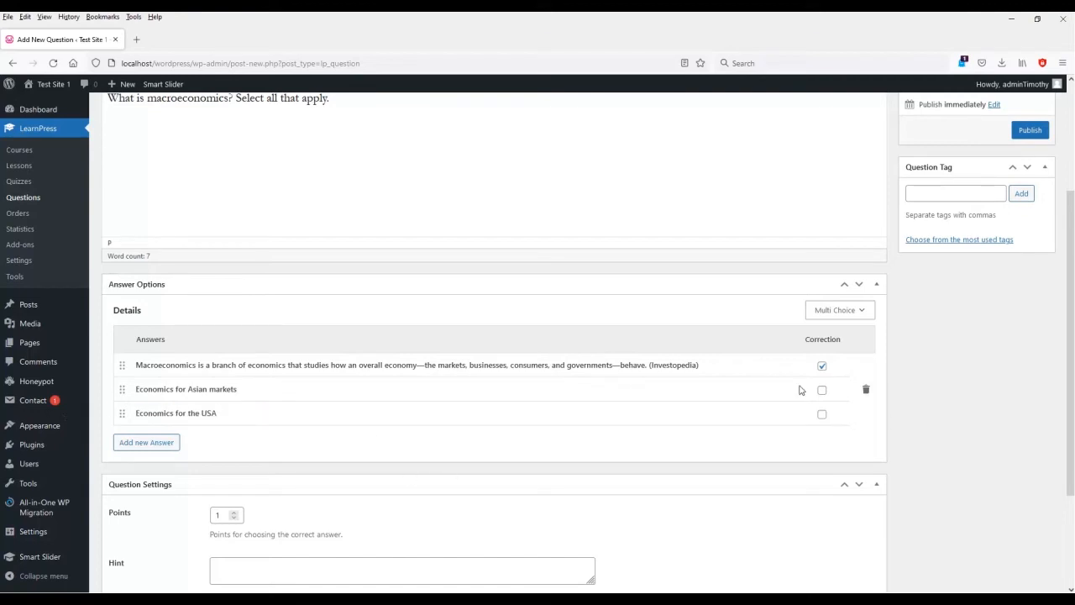
# Step: Check the question's points, hint and explanation settings and publish the macroeconomics question
pyautogui.moveTo(860, 317)
pyautogui.scroll(-3, 939, 403)
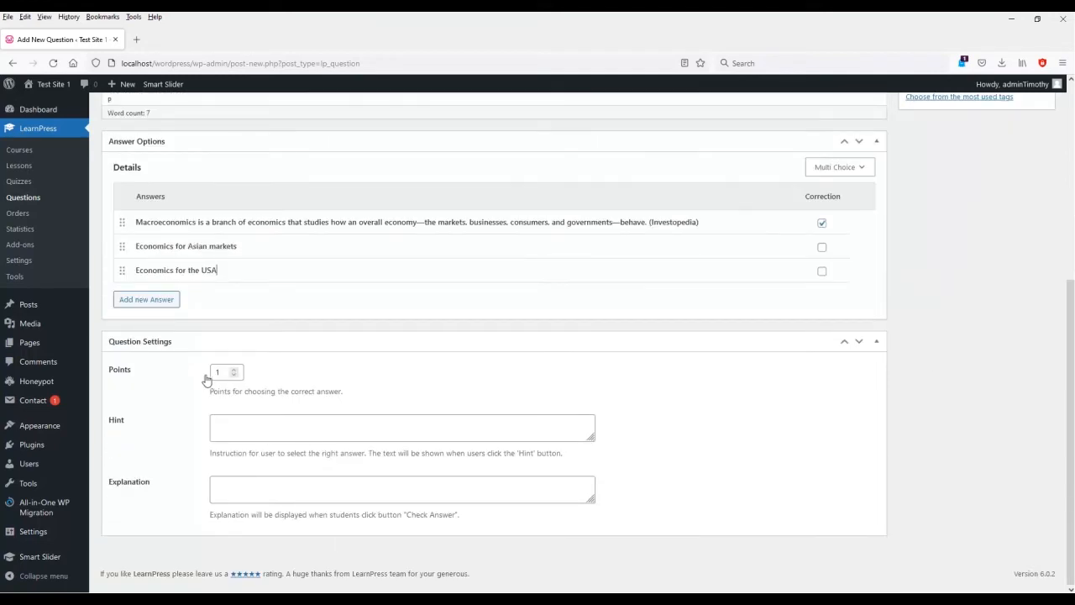
pyautogui.click(243, 426)
pyautogui.click(260, 480)
pyautogui.scroll(4, 755, 454)
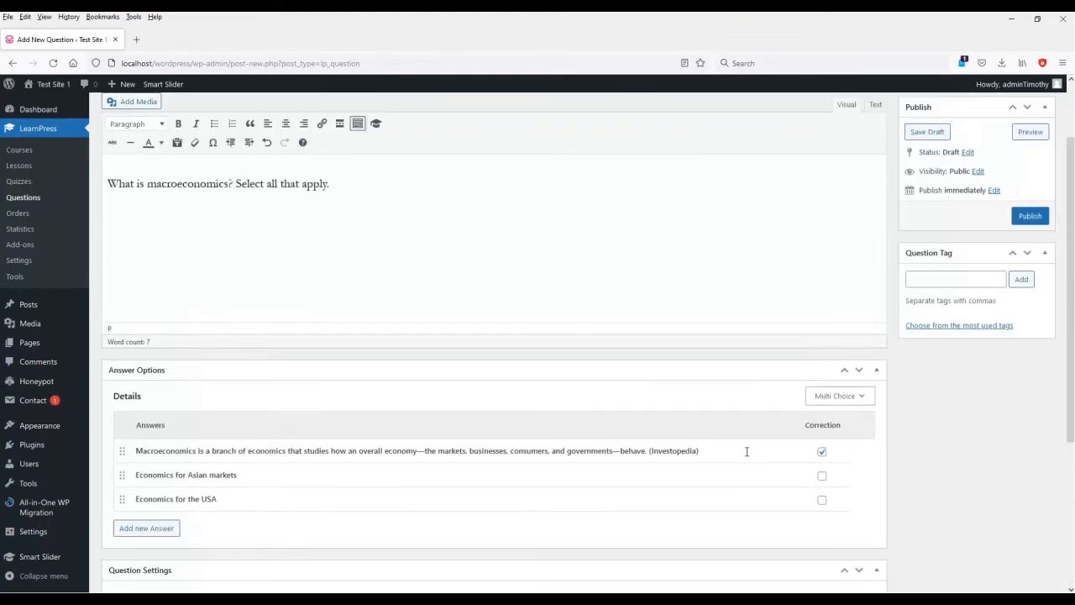
pyautogui.click(1028, 217)
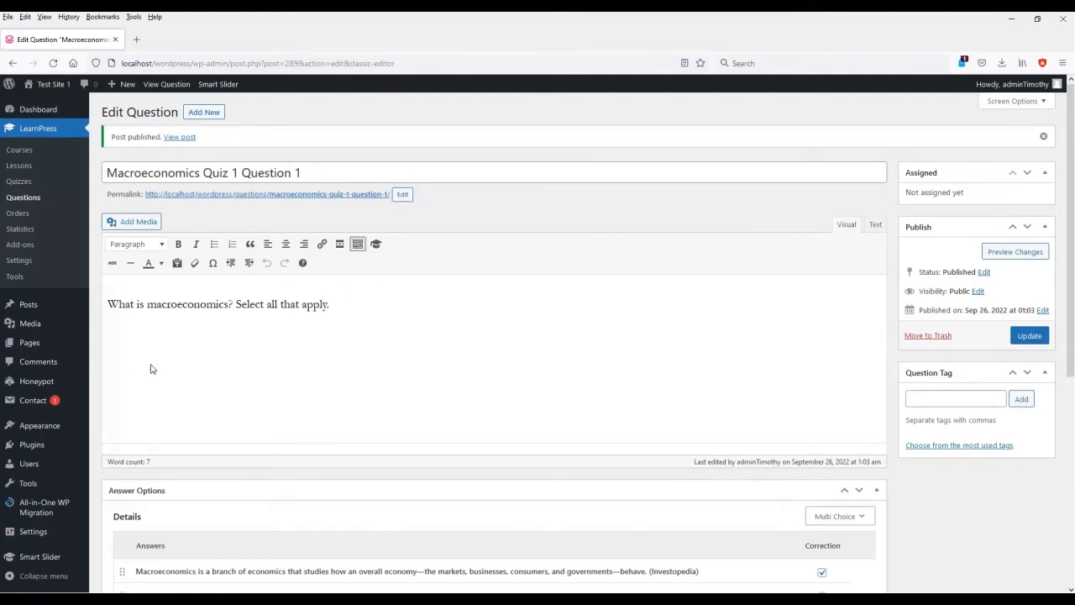
# Step: Create another question titled "Macroeconomics Quiz 1 Question 2", reusing the first question's title from the question bank
pyautogui.click(34, 202)
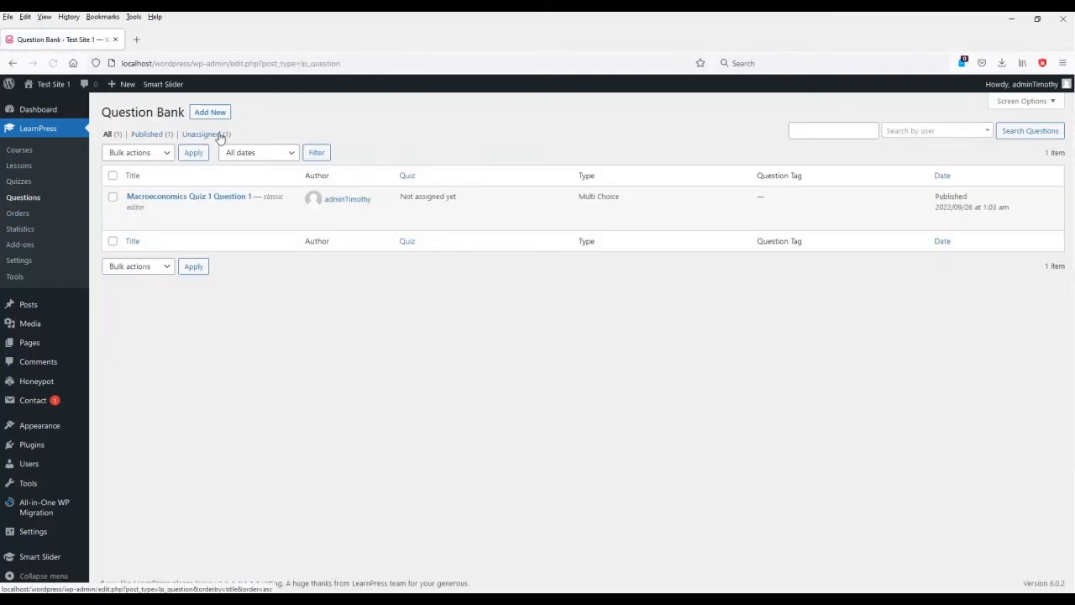
pyautogui.click(209, 112)
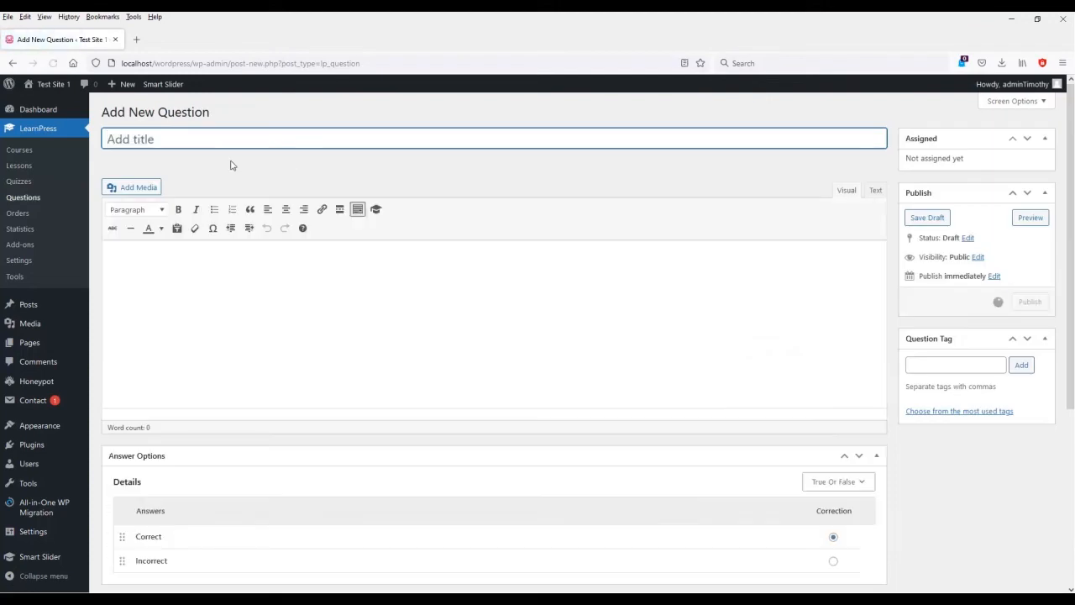
pyautogui.click(27, 199)
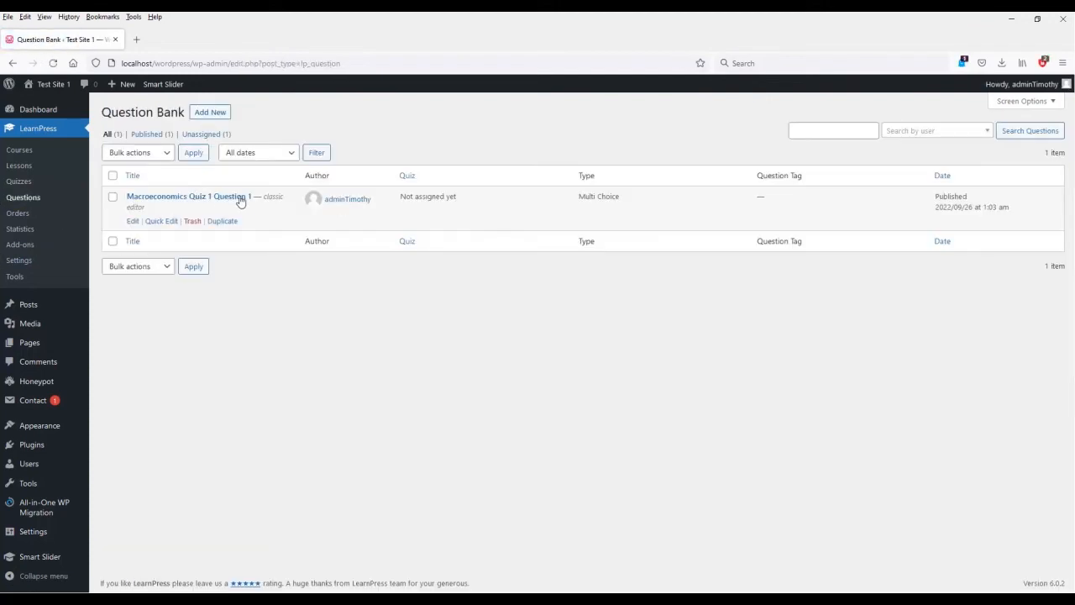
pyautogui.moveTo(255, 198); pyautogui.dragTo(127, 196)
pyautogui.hotkey('ctrl', 'c')
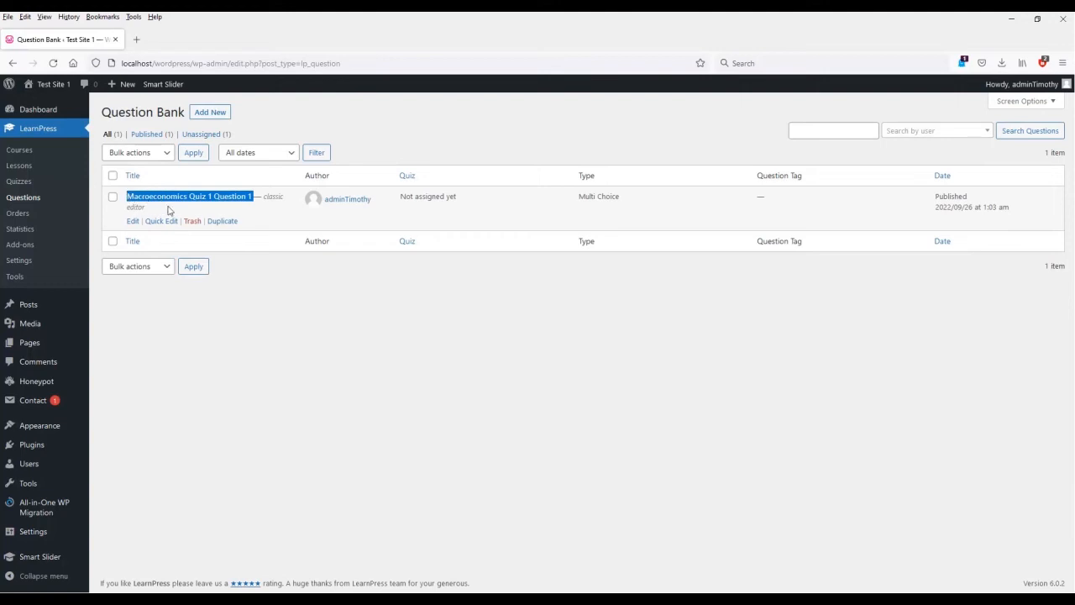
pyautogui.click(212, 112)
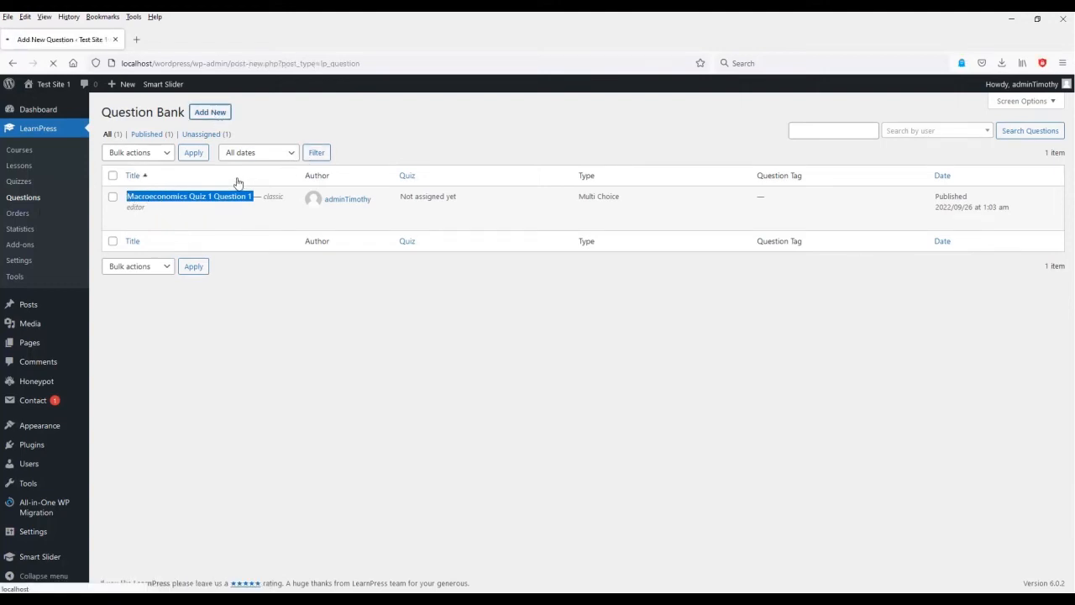
pyautogui.hotkey('ctrl', 'v')
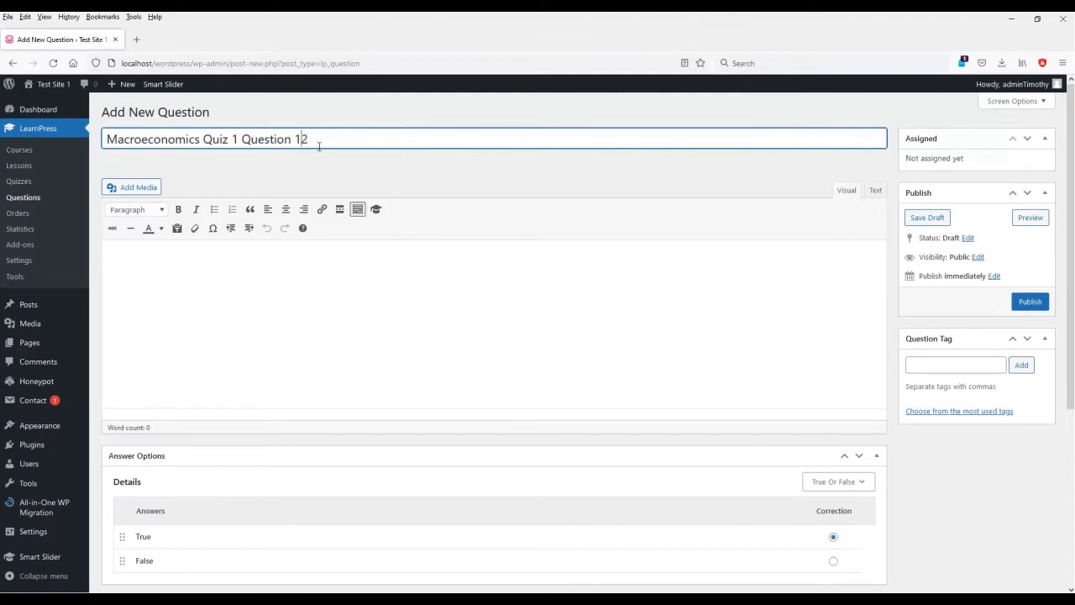
# Step: Enter the question text "What is microeconomics? Select all that apply." in the question body
pyautogui.click(292, 321)
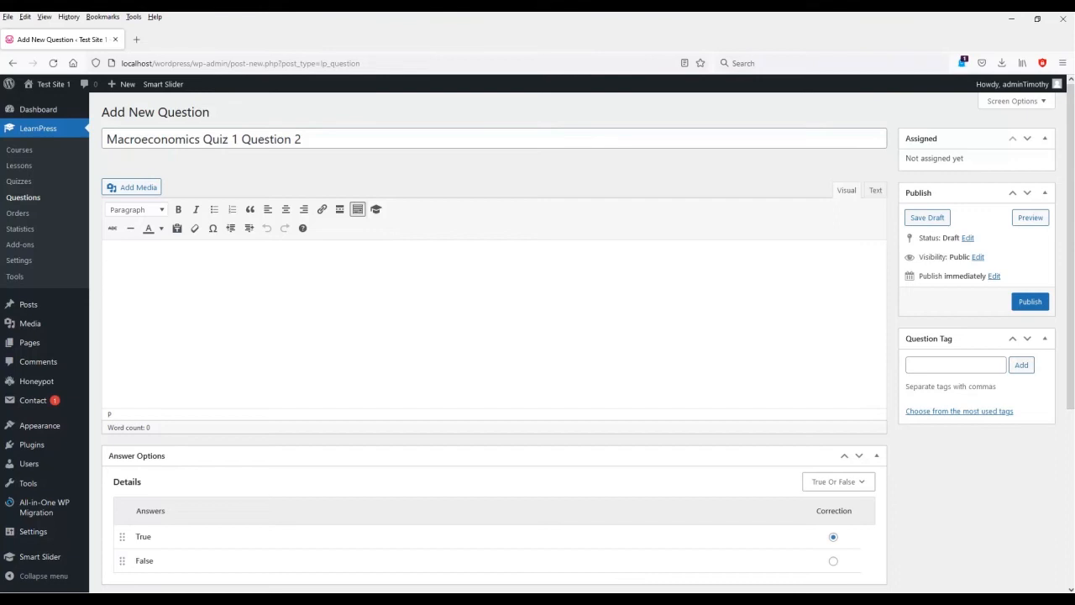
pyautogui.click(452, 345)
pyautogui.write('What is microeconomics? Select all that apply.')
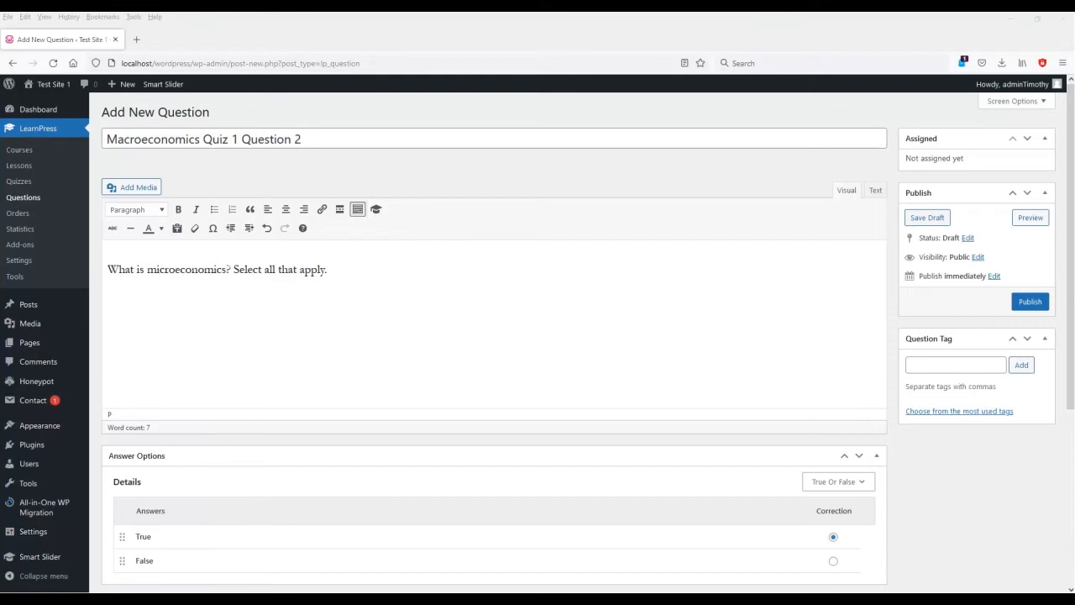
# Step: Make the question Multi Choice with first answer "Microeconomics focuses on smaller factors that affect choices made by individuals and companies. (Investopedia)"
pyautogui.scroll(-2, 181, 539)
pyautogui.click(837, 310)
pyautogui.click(870, 353)
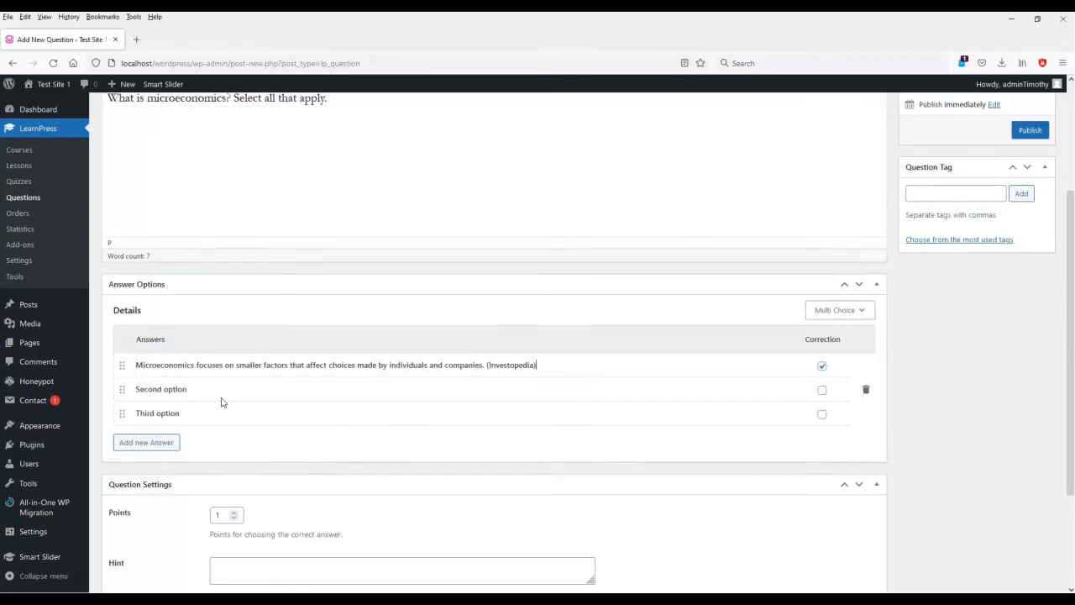
# Step: Set the second answer to "The study of economics but on a microscopic level" and the third to "Economics software from Microsoft"
pyautogui.tripleClick(203, 393)
pyautogui.write('The study of economics but on a microscopic level')
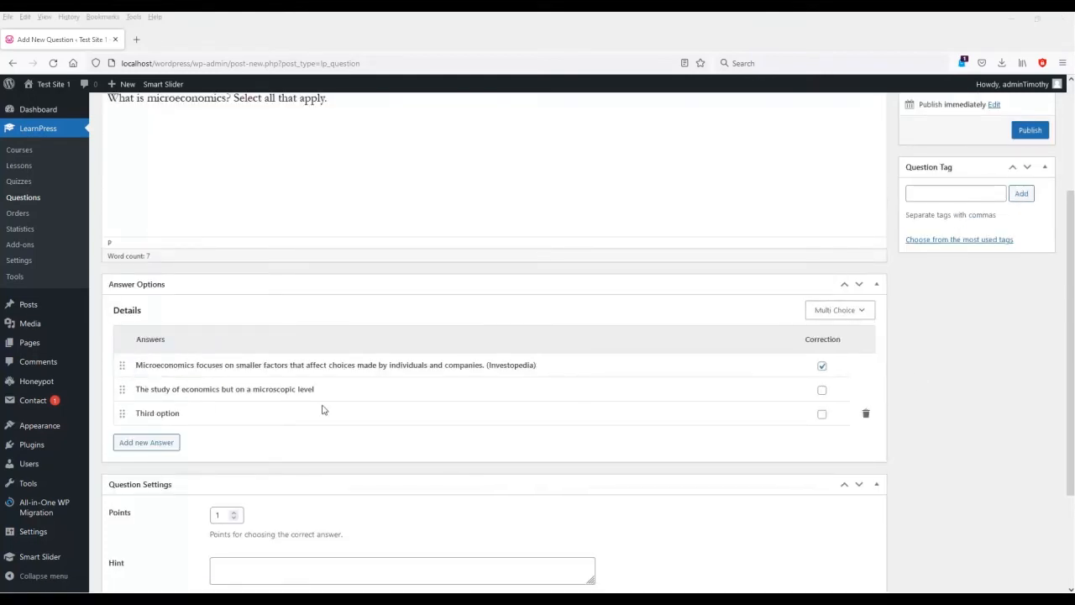
pyautogui.tripleClick(324, 410)
pyautogui.write('Economics software from Microsoft')
# Step: Publish the microeconomics question
pyautogui.scroll(-2, 779, 380)
pyautogui.scroll(4, 220, 374)
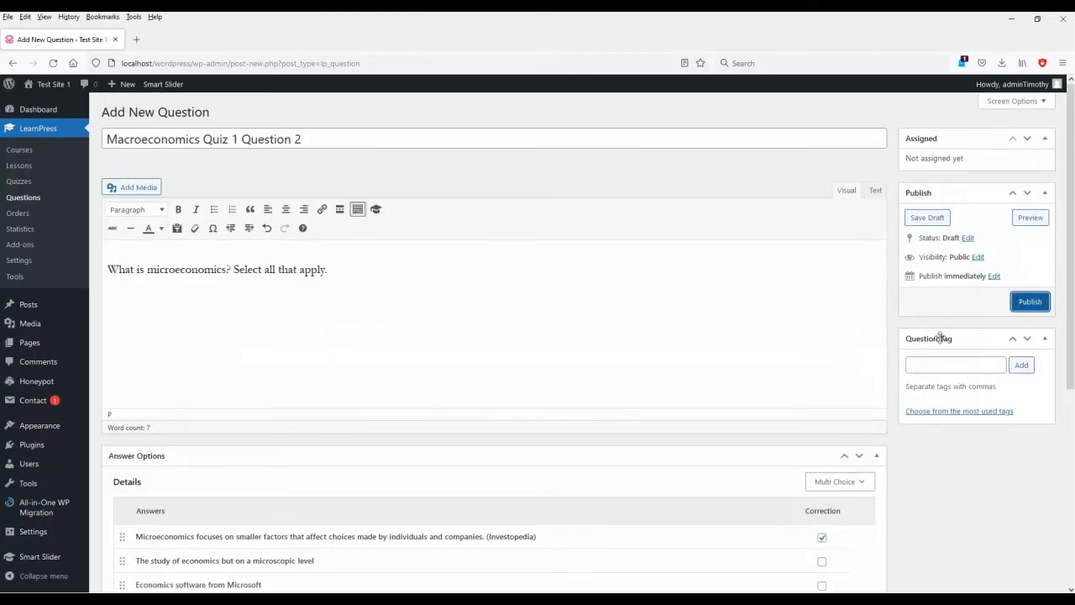
pyautogui.click(1029, 303)
# Step: Create a third question titled "Macroeconomics Quiz 1 Question 3", reusing the title of the second question
pyautogui.tripleClick(203, 172)
pyautogui.hotkey('ctrl', 'c')
pyautogui.click(203, 112)
pyautogui.hotkey('ctrl', 'v')
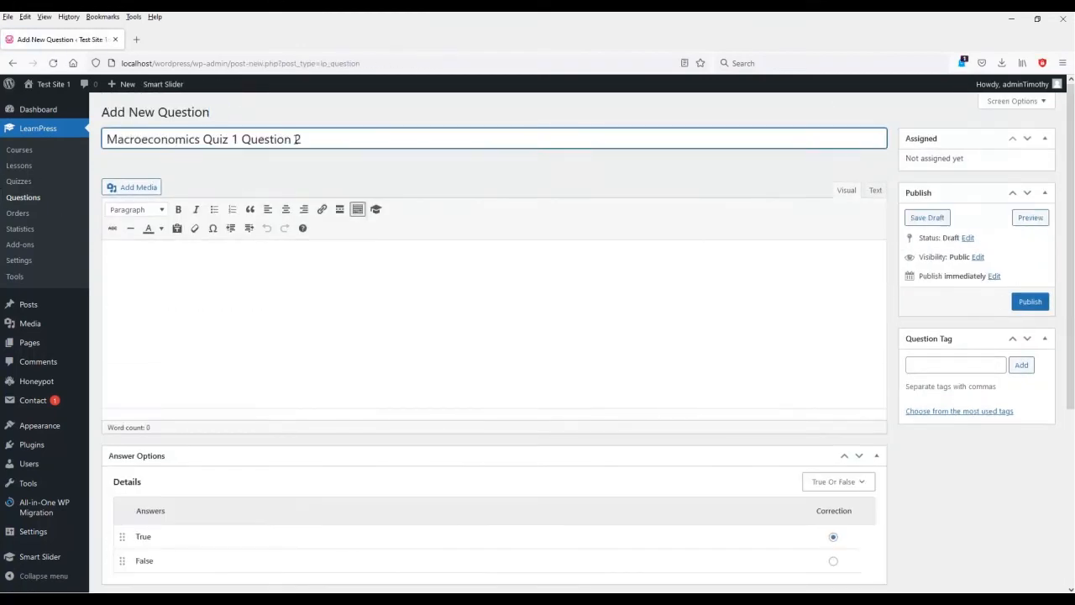
pyautogui.press('BackSpace')
pyautogui.write('3')
# Step: Enter the question text "What is Inflation? Choose the best answer." in the question body
pyautogui.click(518, 259)
pyautogui.hotkey('ctrl', 'v')
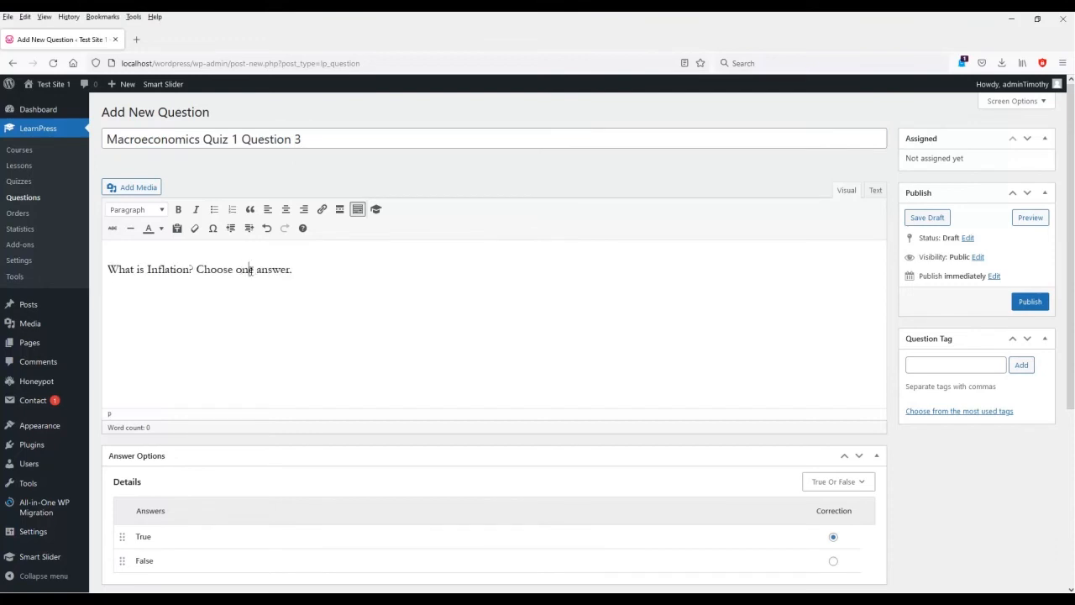
pyautogui.doubleClick(247, 269)
pyautogui.write('the best')
# Step: Choose Single Choice and set the first answer to "Inflation is a rise in prices, which can be translated as the decline of purchasing power over time. (Investopedia)"
pyautogui.scroll(-2, 532, 367)
pyautogui.click(838, 367)
pyautogui.click(851, 434)
pyautogui.scroll(-3, 852, 434)
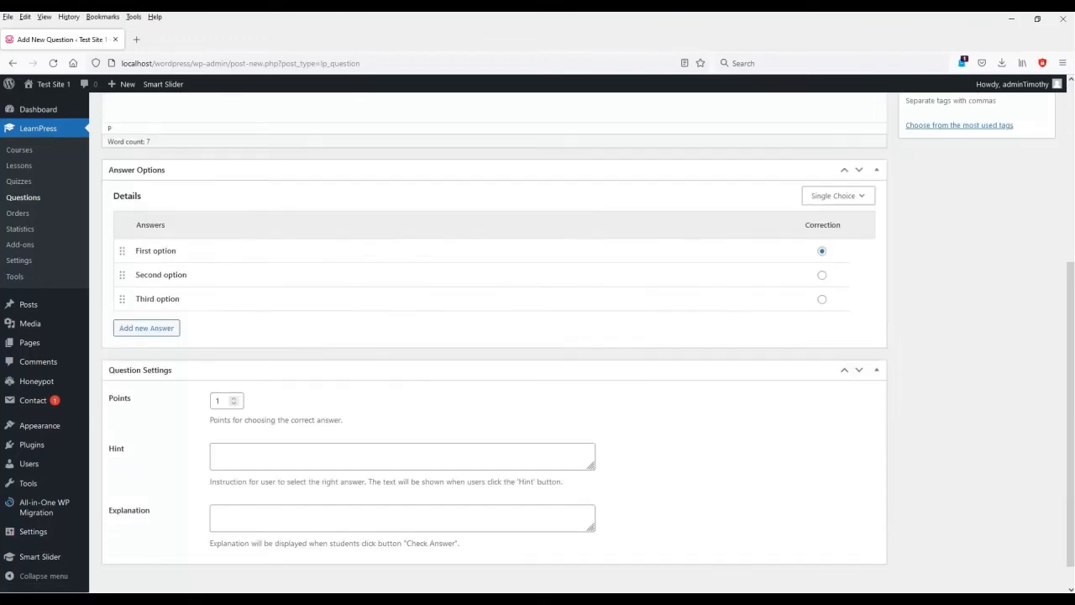
pyautogui.tripleClick(789, 247)
pyautogui.hotkey('ctrl', 'v')
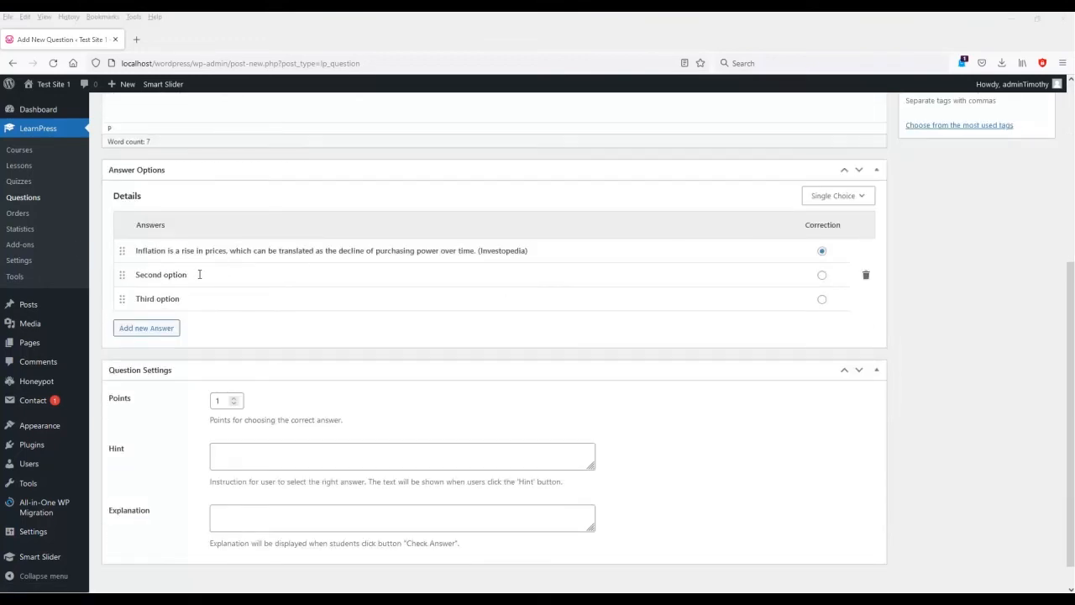
# Step: Set the second answer to "Inflation is when the economy is in an upswing." and the third to "Inflation is a form of control over businesses."
pyautogui.tripleClick(199, 274)
pyautogui.hotkey('ctrl', 'v')
pyautogui.tripleClick(225, 298)
pyautogui.hotkey('ctrl', 'v')
pyautogui.scroll(1, 477, 461)
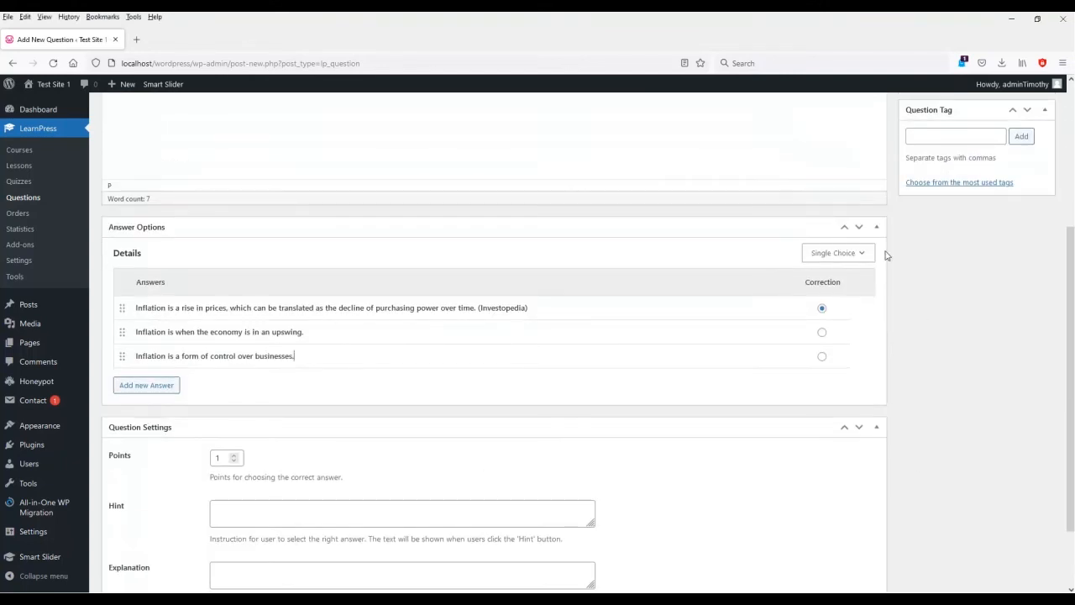
pyautogui.scroll(-1, 467, 462)
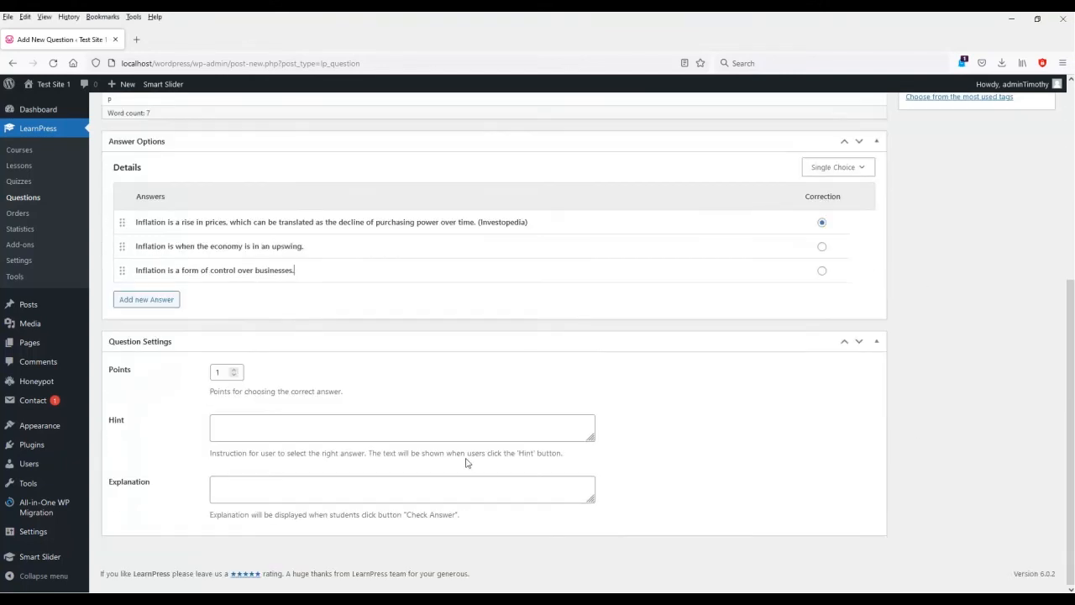
# Step: Move the Investopedia inflation definition to second place among the answers, mark it as the correct one, and publish the question
pyautogui.scroll(3, 185, 355)
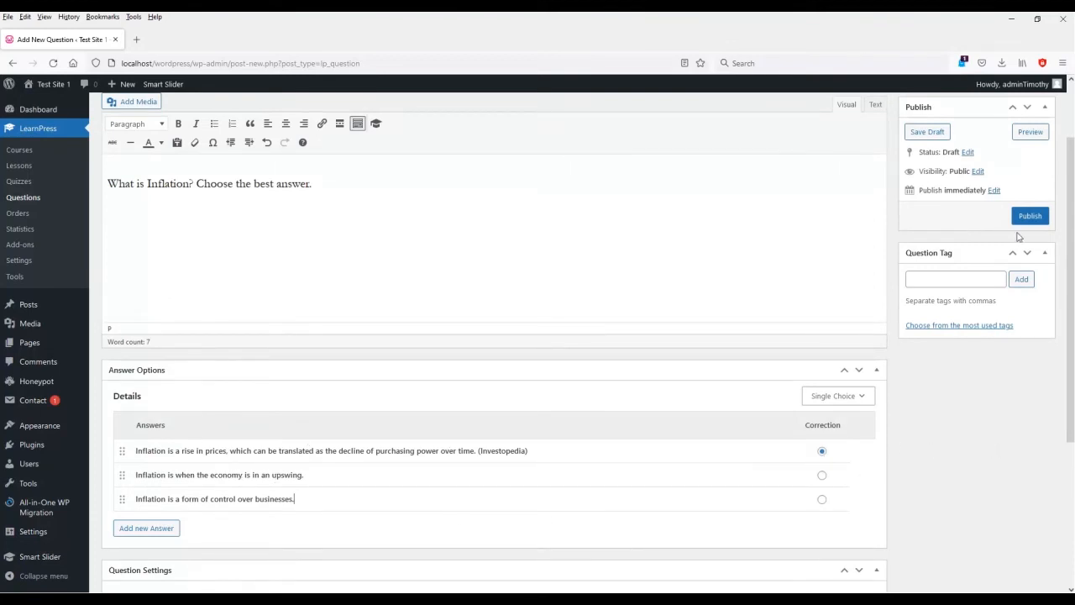
pyautogui.moveTo(123, 450); pyautogui.dragTo(119, 476)
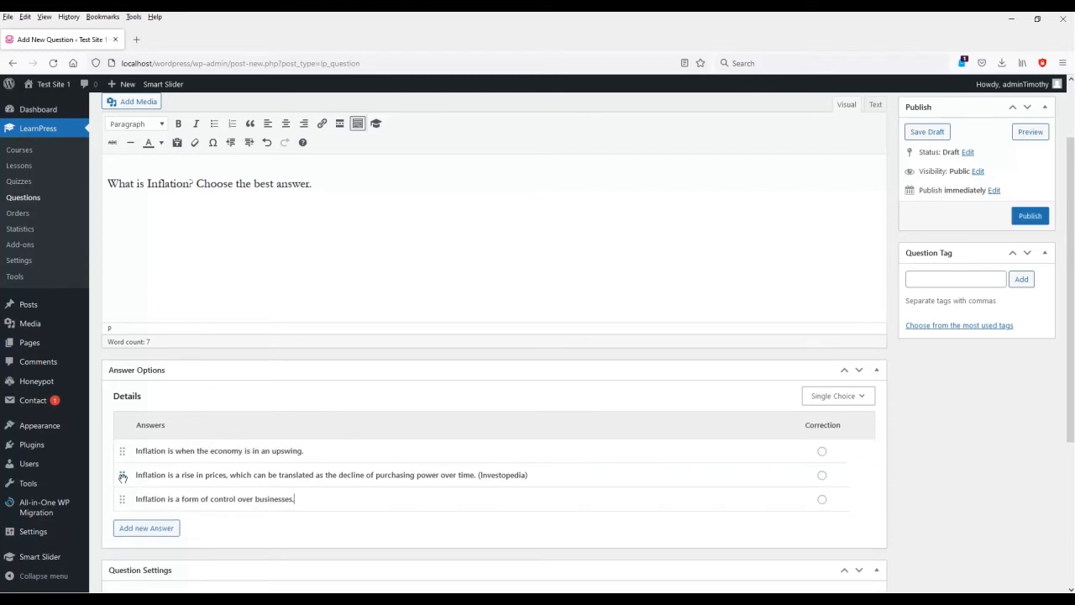
pyautogui.click(821, 475)
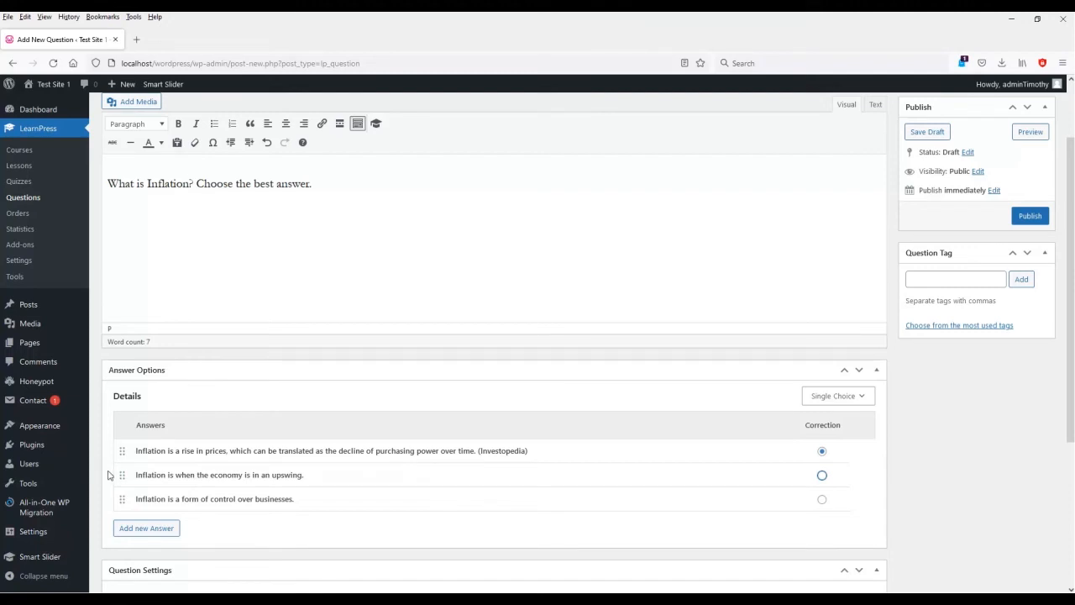
pyautogui.moveTo(121, 475); pyautogui.dragTo(119, 451)
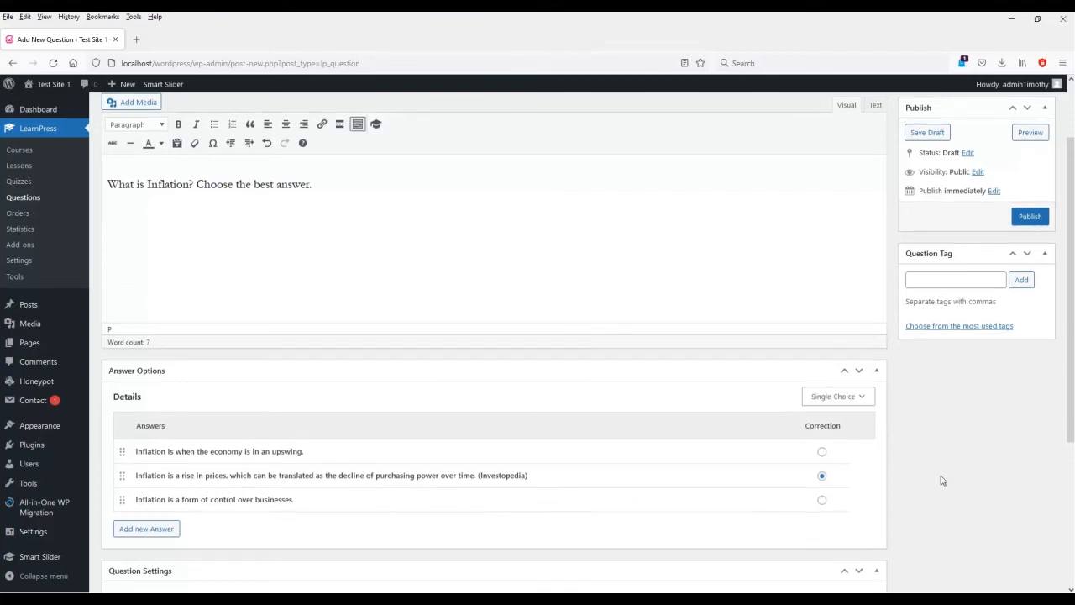
pyautogui.scroll(2, 957, 474)
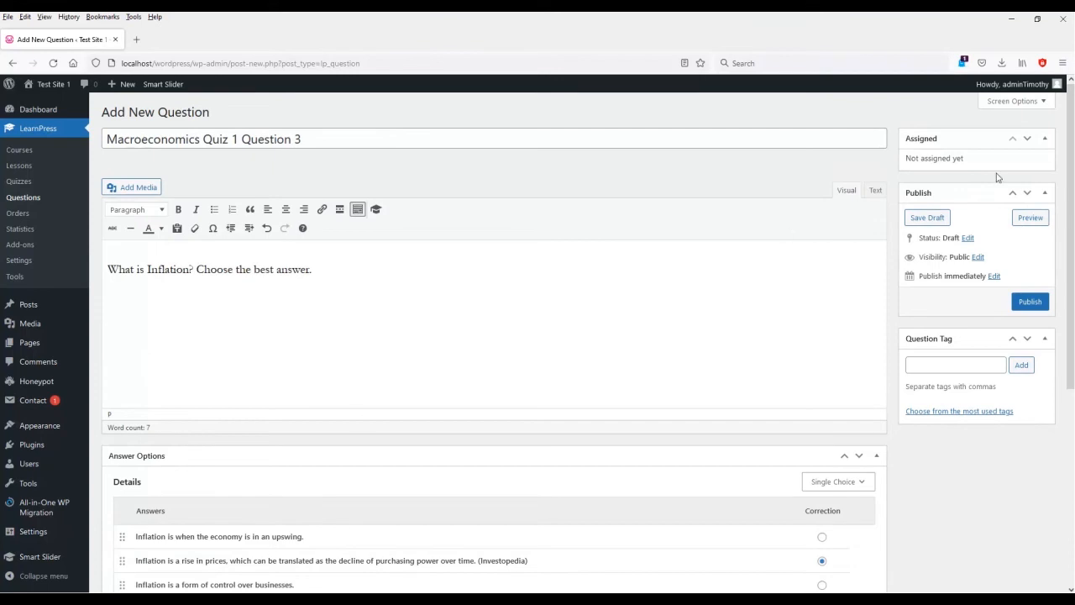
pyautogui.click(1031, 303)
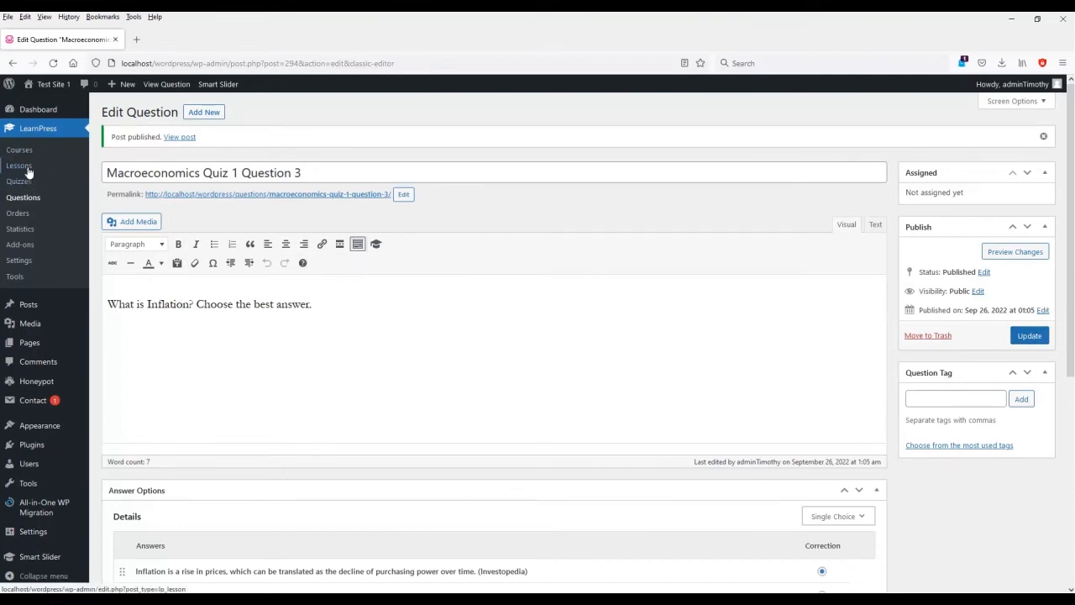
# Step: Create a quiz titled "Test Out of Macroeconomics" with the description "Take this quiz to test out of the course and go straight into microeconomics."
pyautogui.click(25, 195)
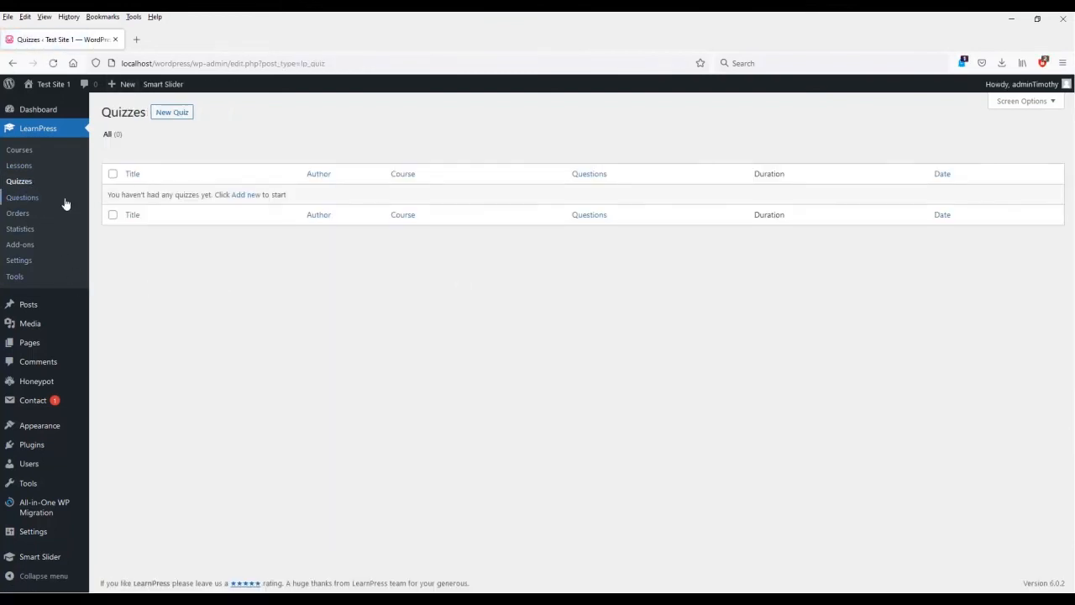
pyautogui.click(172, 112)
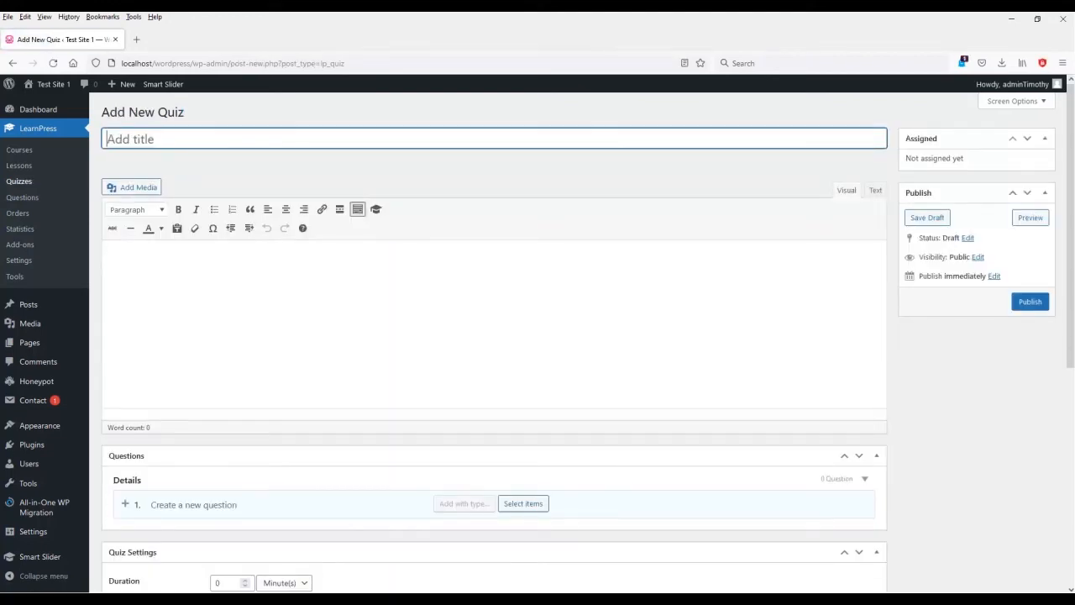
pyautogui.click(190, 132)
pyautogui.hotkey('ctrl', 'v')
pyautogui.click(209, 311)
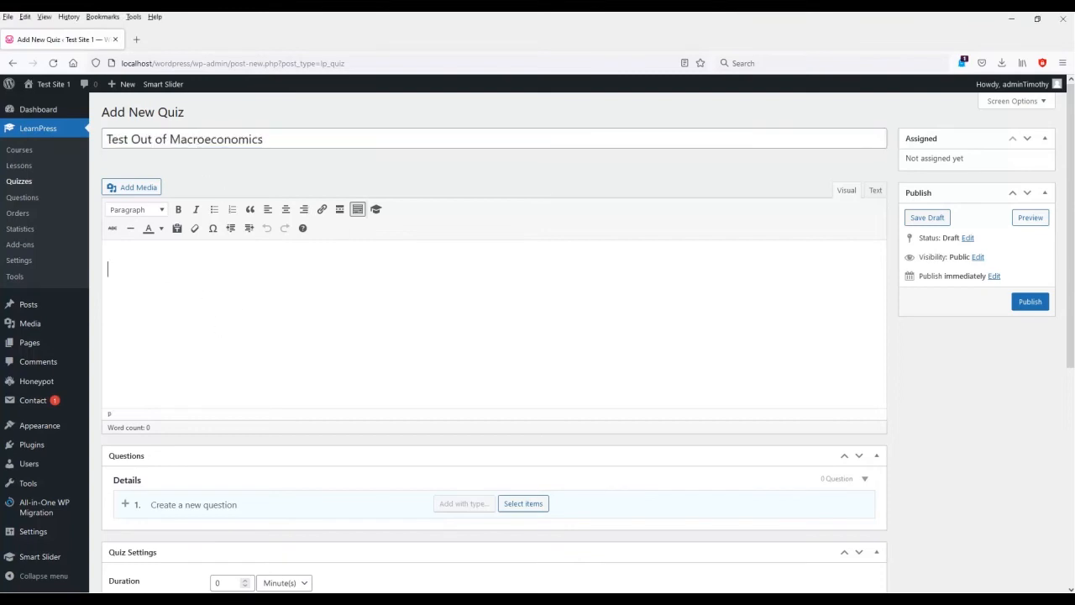
pyautogui.click(460, 318)
pyautogui.hotkey('ctrl', 'v')
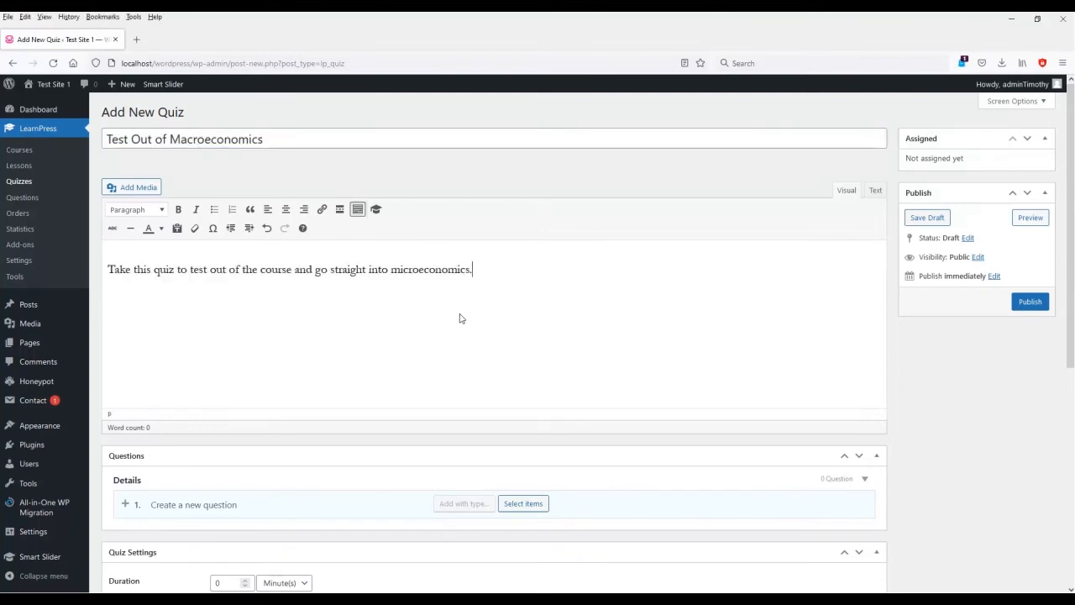
# Step: Add the existing Macroeconomics Quiz 1 Questions 1, 2 and 3 to the quiz
pyautogui.scroll(-2, 323, 370)
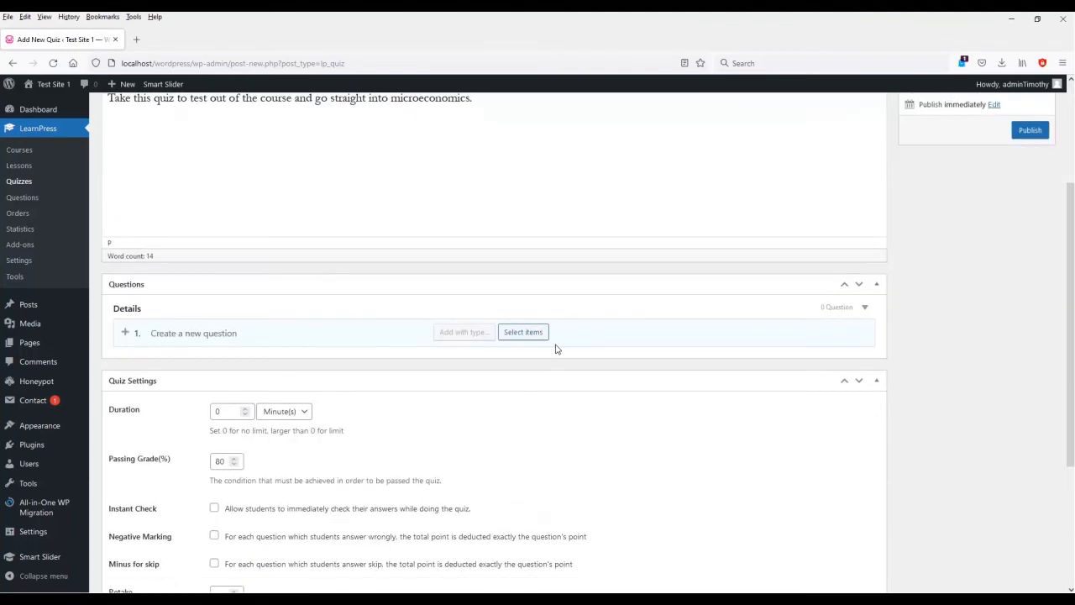
pyautogui.click(523, 333)
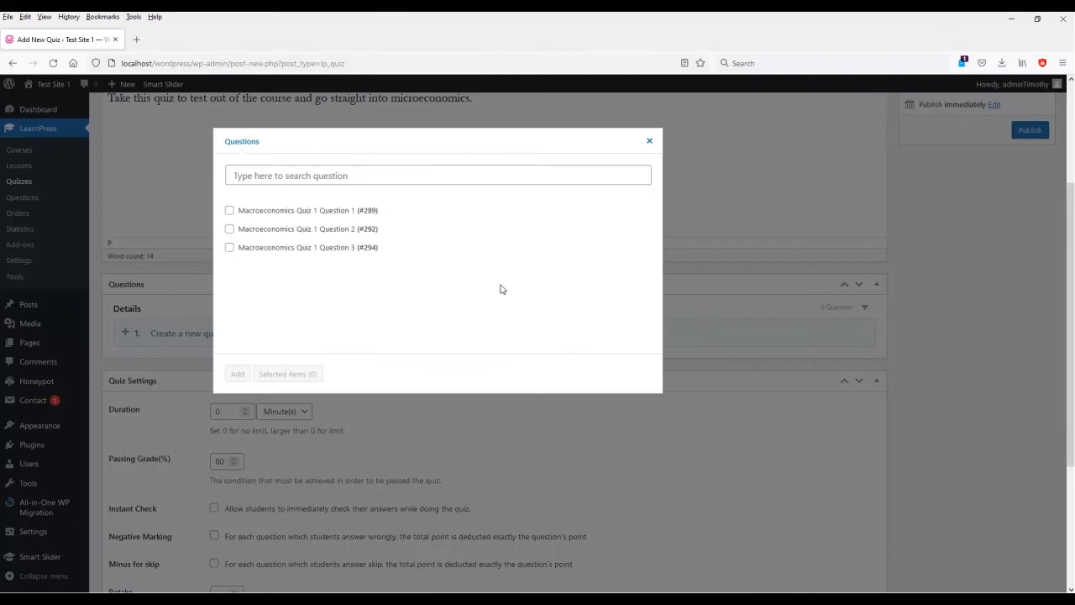
pyautogui.click(230, 210)
pyautogui.click(229, 228)
pyautogui.click(229, 247)
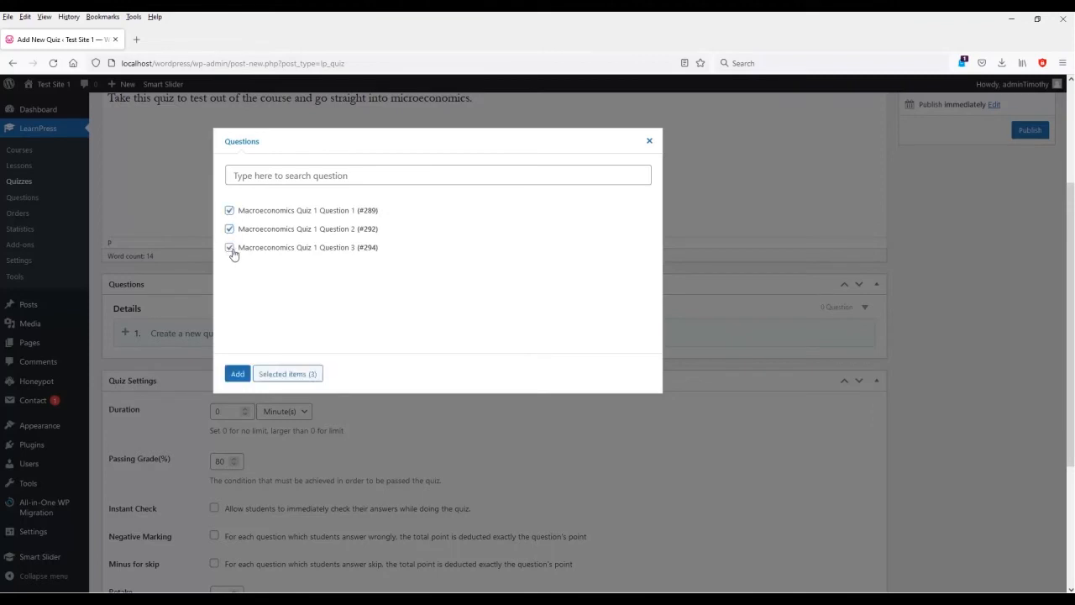
pyautogui.click(238, 374)
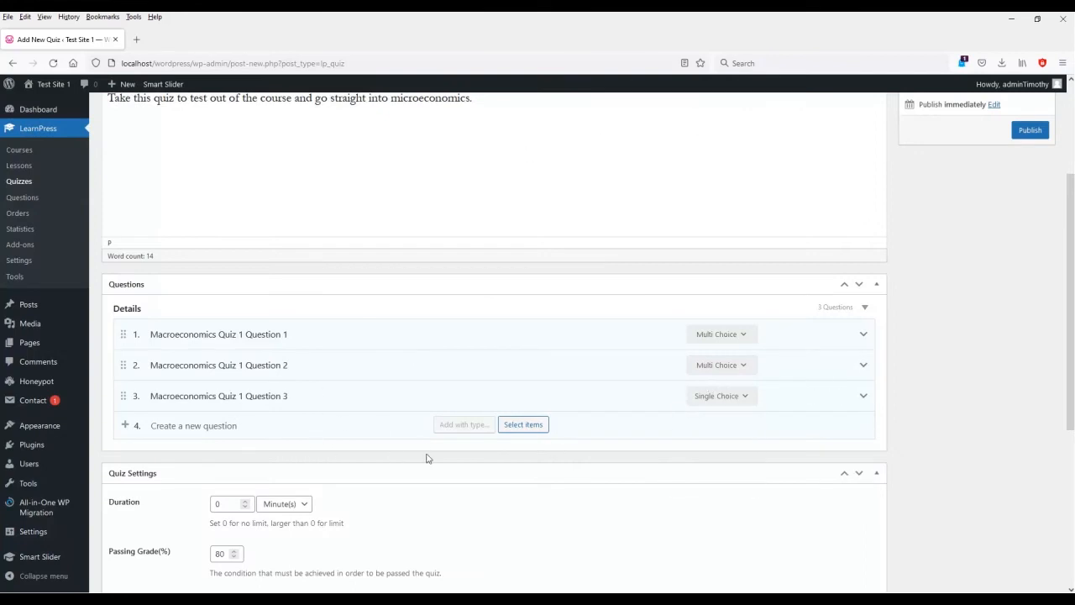
# Step: Create a fourth question in the quiz titled "Macroeconomics Quiz 1 Question 4", reusing the title of the third question
pyautogui.scroll(-2, 459, 437)
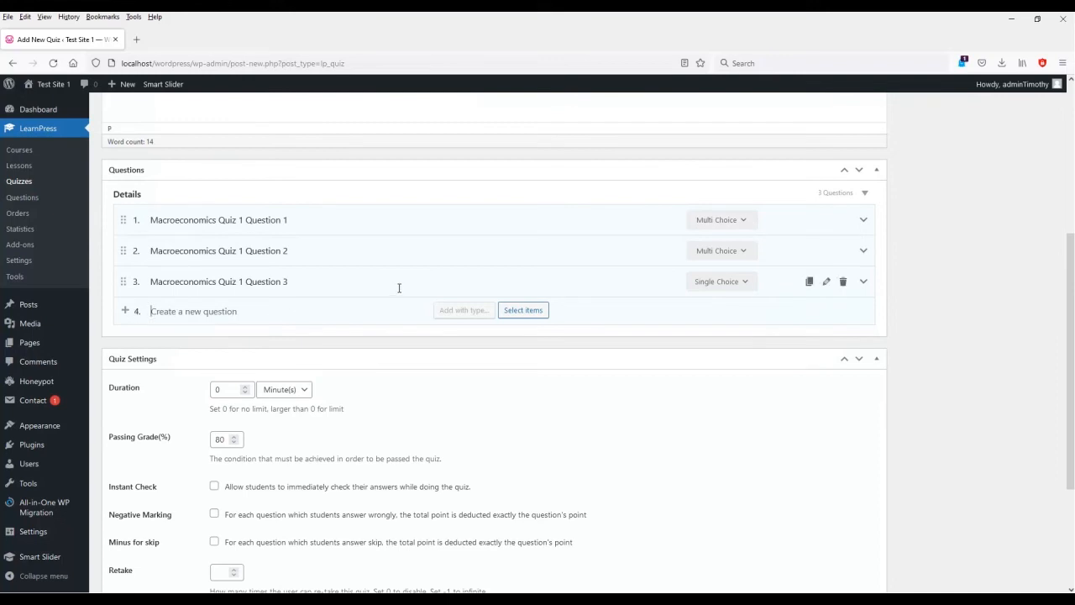
pyautogui.moveTo(331, 280); pyautogui.dragTo(149, 282)
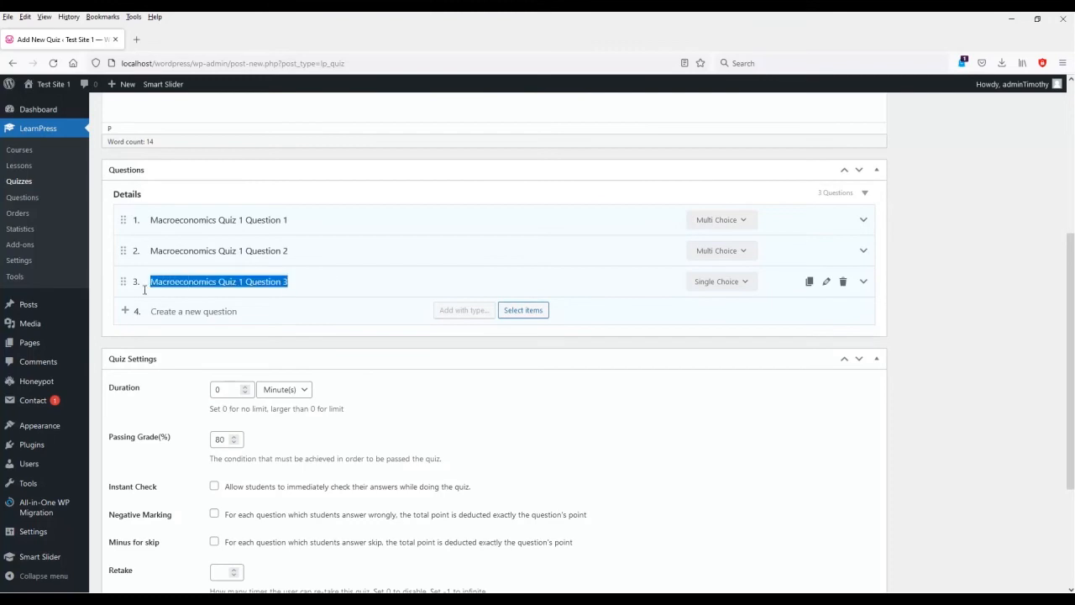
pyautogui.hotkey('ctrl', 'c')
pyautogui.click(246, 315)
pyautogui.hotkey('ctrl', 'v')
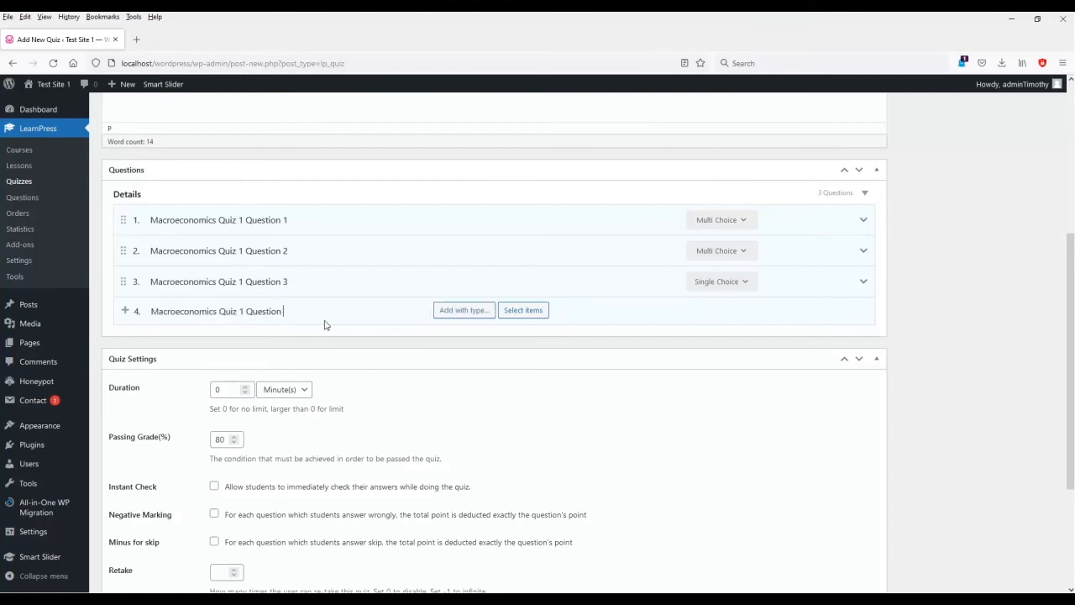
pyautogui.press('Return')
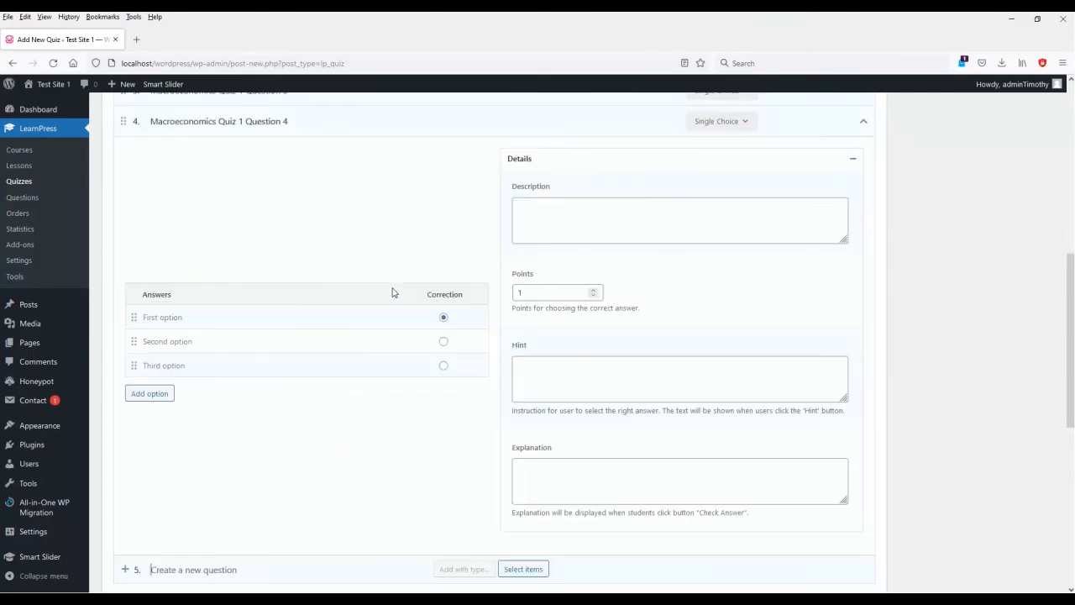
# Step: Look over the fourth question's answer and detail fields and remove that question from the quiz
pyautogui.scroll(2, 411, 297)
pyautogui.scroll(-1, 535, 377)
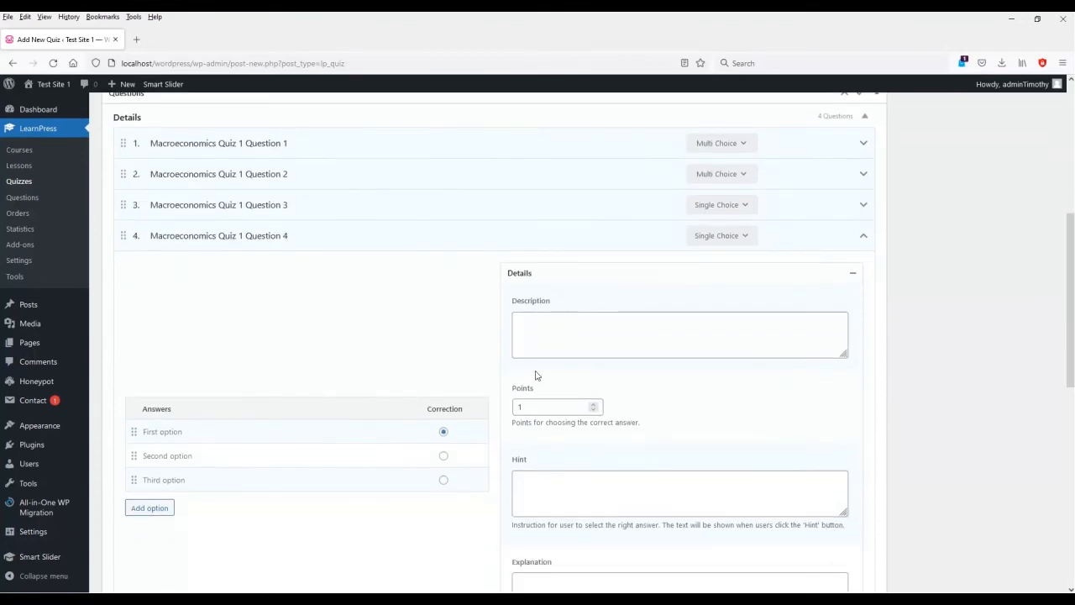
pyautogui.scroll(-1, 672, 382)
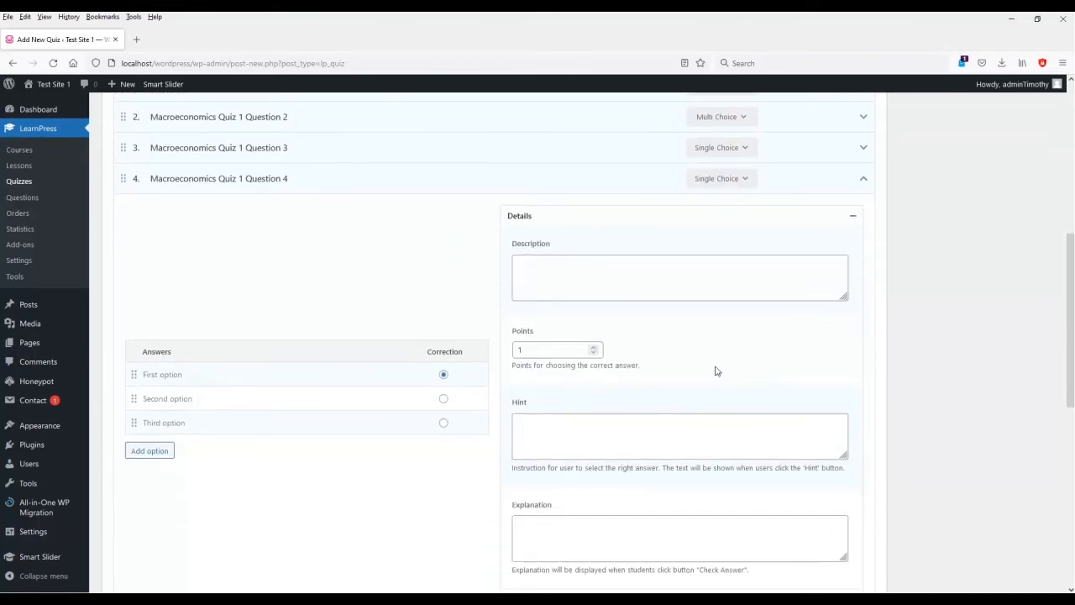
pyautogui.scroll(-3, 621, 482)
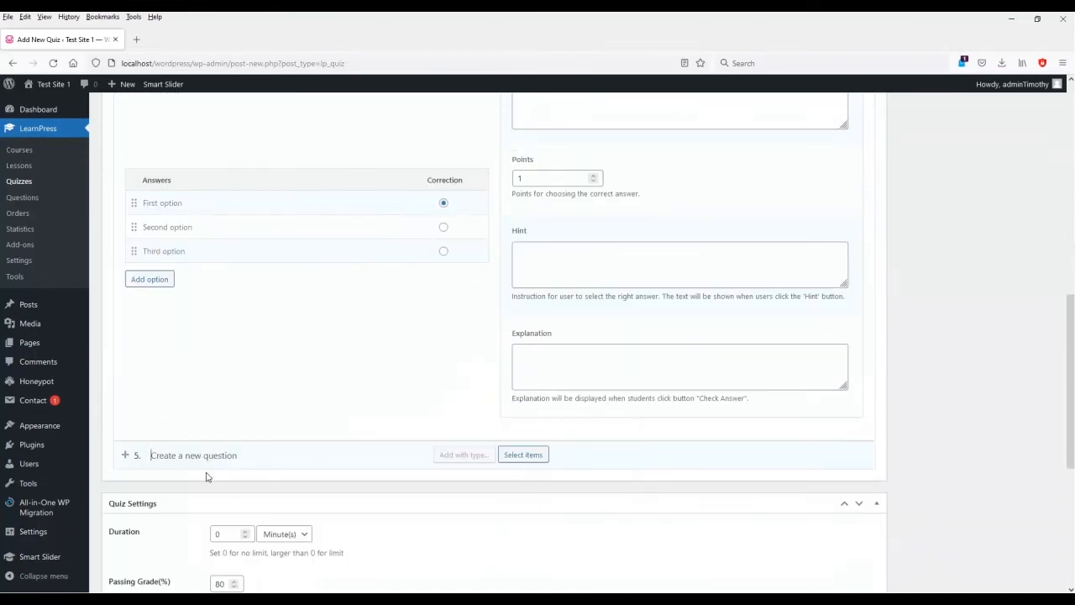
pyautogui.scroll(5, 277, 308)
pyautogui.moveTo(844, 296)
pyautogui.click(809, 312)
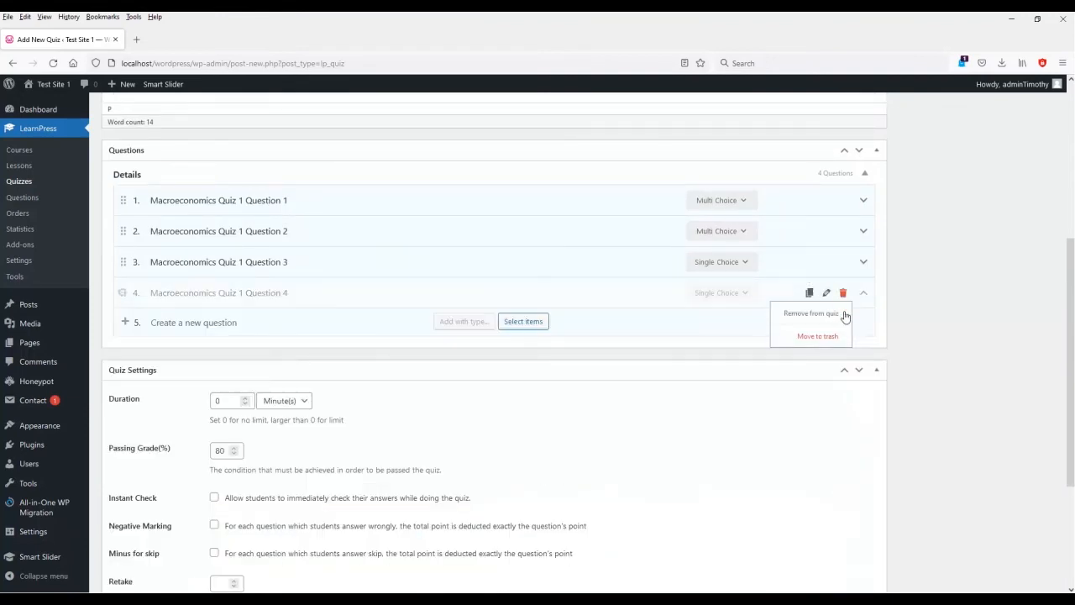
# Step: Set the quiz duration to 30 minutes and the retakes to 0, and publish the quiz
pyautogui.scroll(-3, 247, 464)
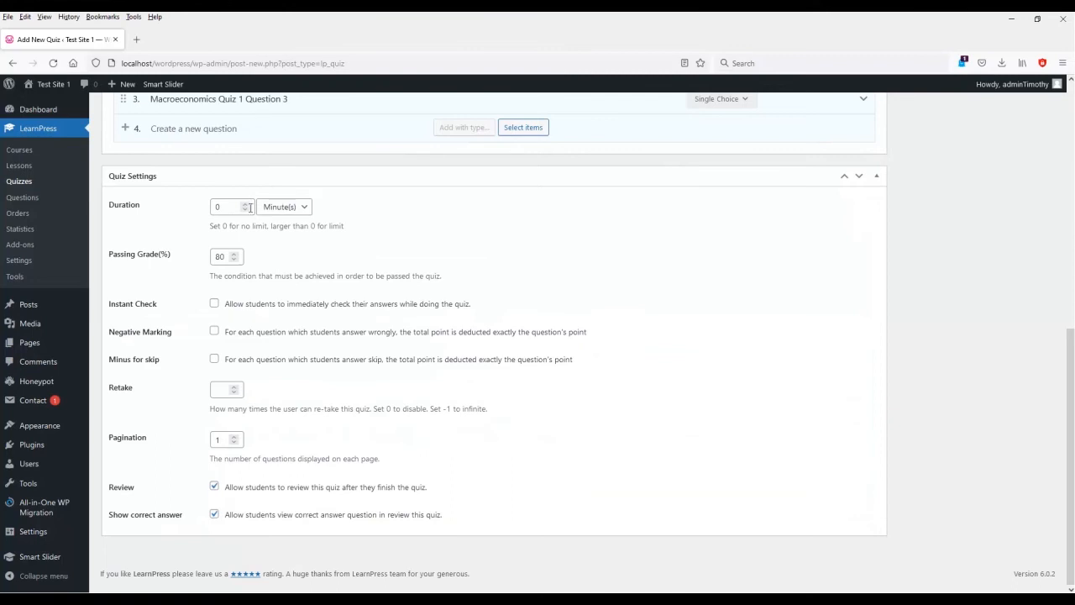
pyautogui.doubleClick(220, 207)
pyautogui.write('30')
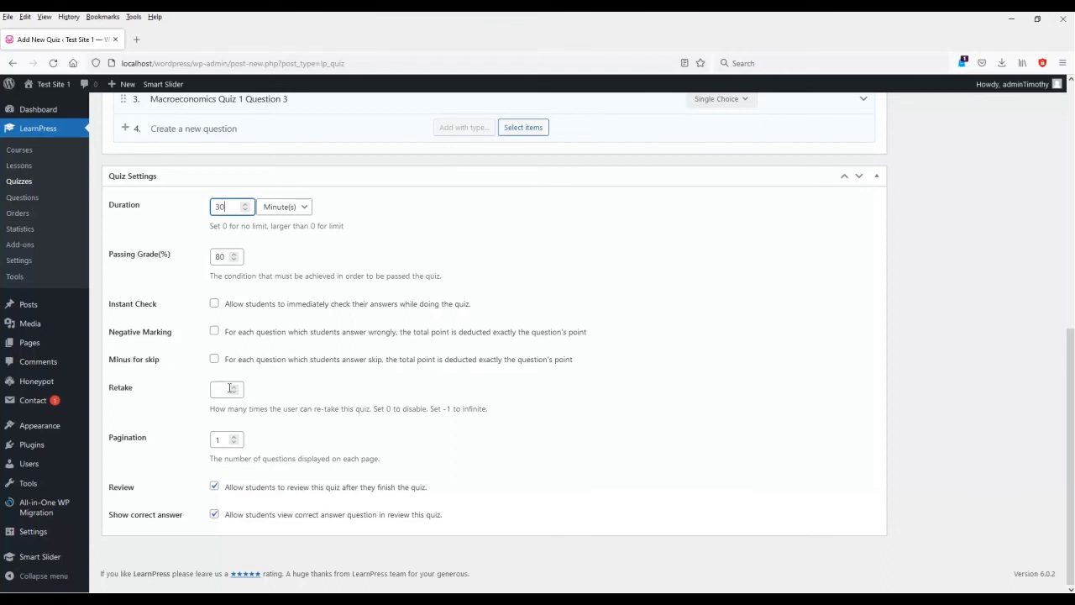
pyautogui.click(233, 388)
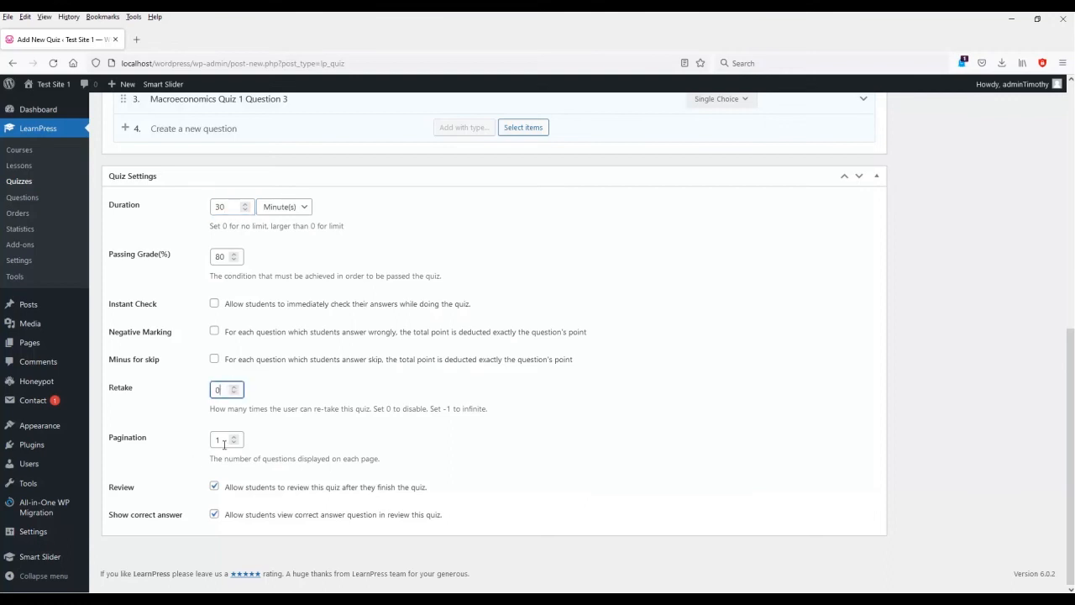
pyautogui.scroll(6, 578, 410)
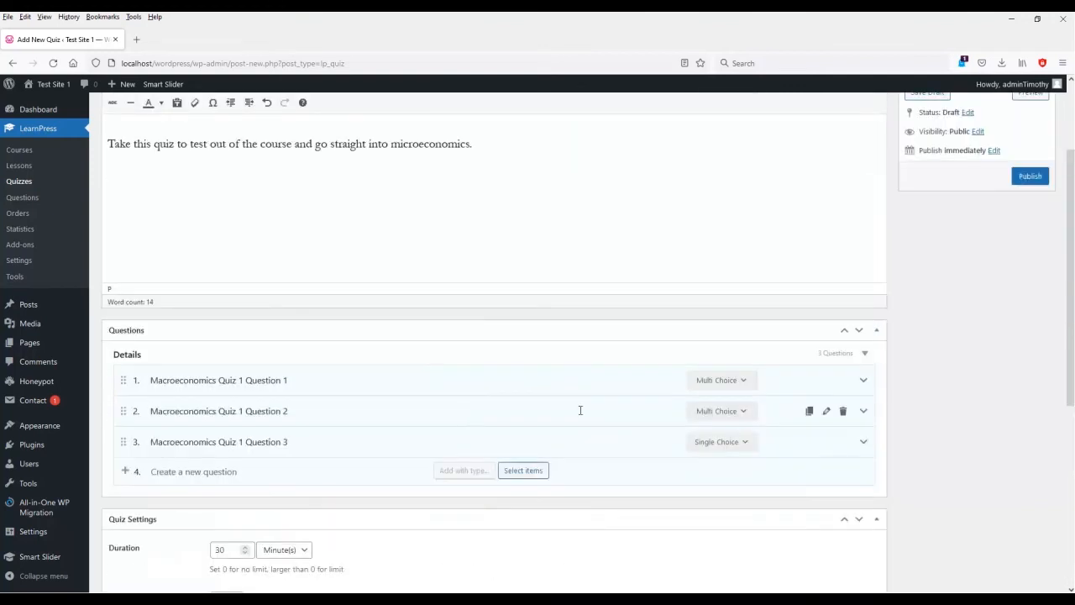
pyautogui.click(1028, 302)
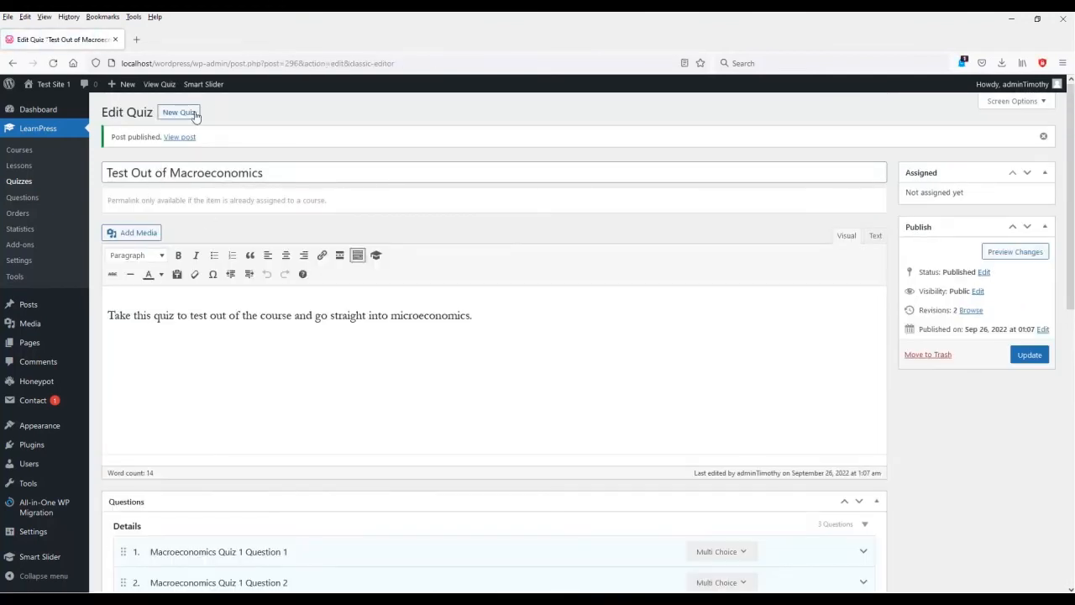
# Step: Open the Intro to Macroeconomics course for editing and create a curriculum section named "Test Out"
pyautogui.click(37, 154)
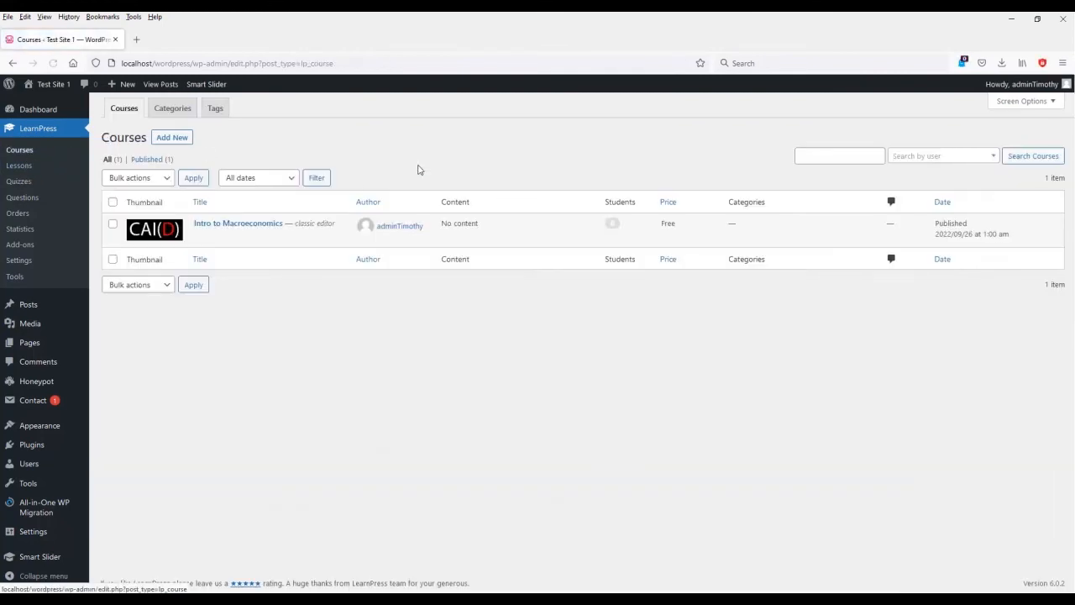
pyautogui.moveTo(252, 223)
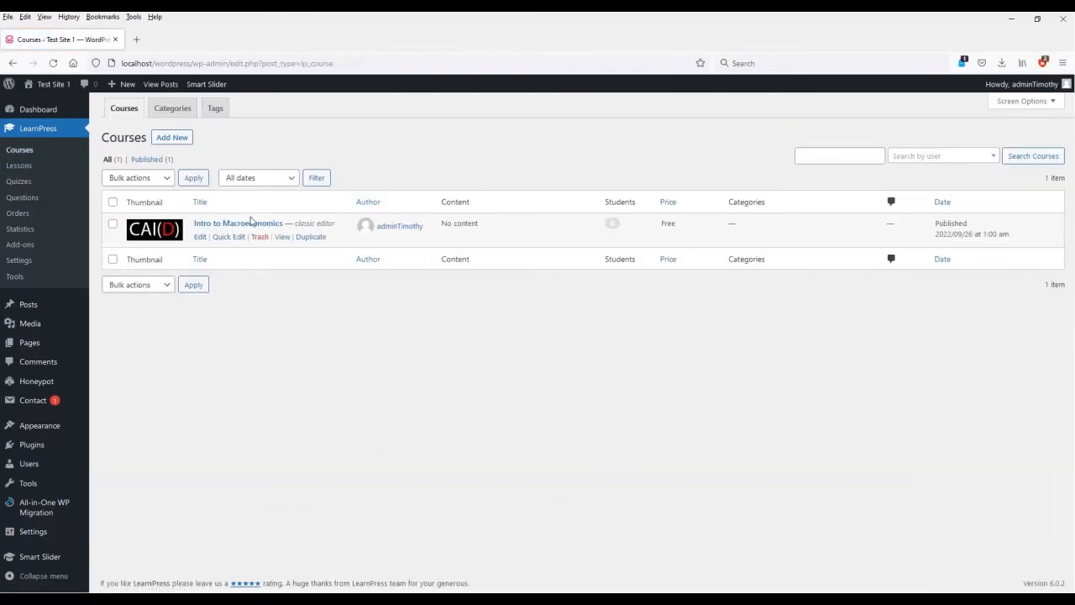
pyautogui.click(201, 239)
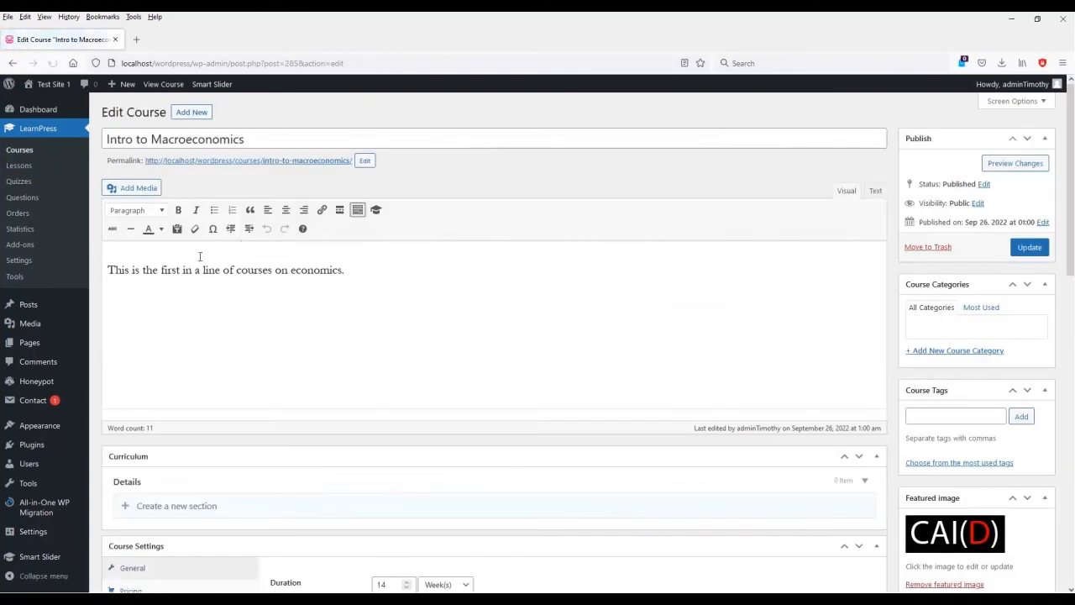
pyautogui.scroll(-4, 277, 361)
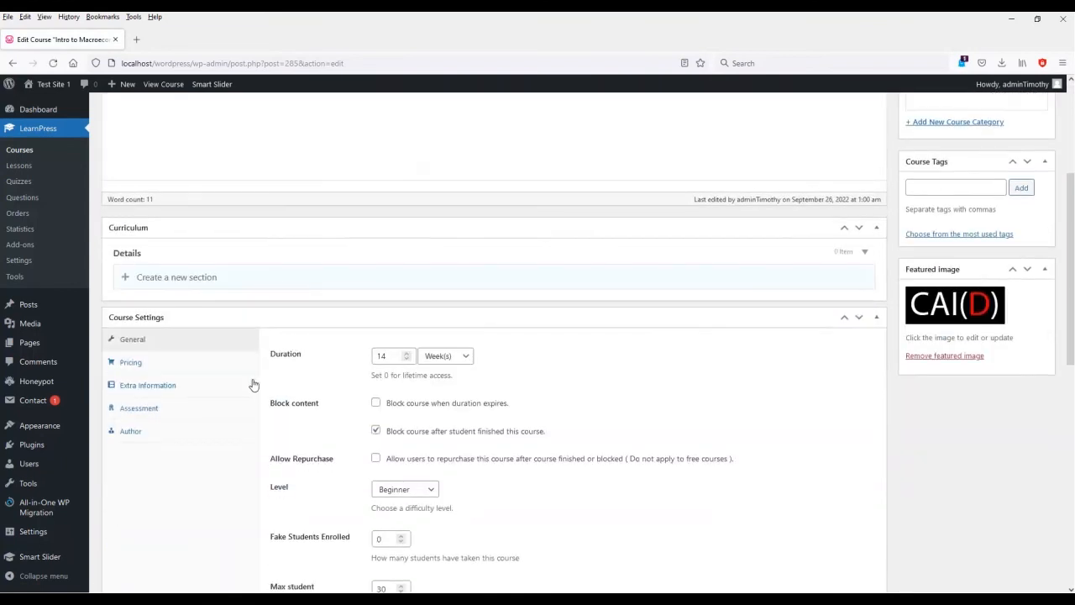
pyautogui.click(185, 279)
pyautogui.write('Test Out')
pyautogui.press('Return')
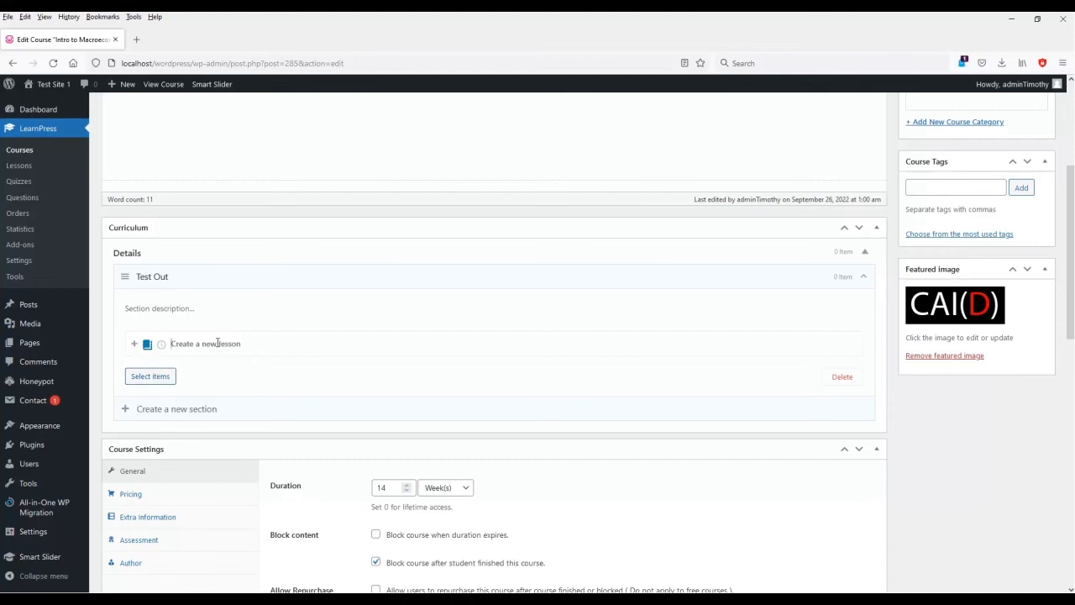
# Step: Add the "Test Out of Macroeconomics" quiz to the Test Out section and create a second curriculum section named "Module 1"
pyautogui.click(151, 375)
pyautogui.click(294, 145)
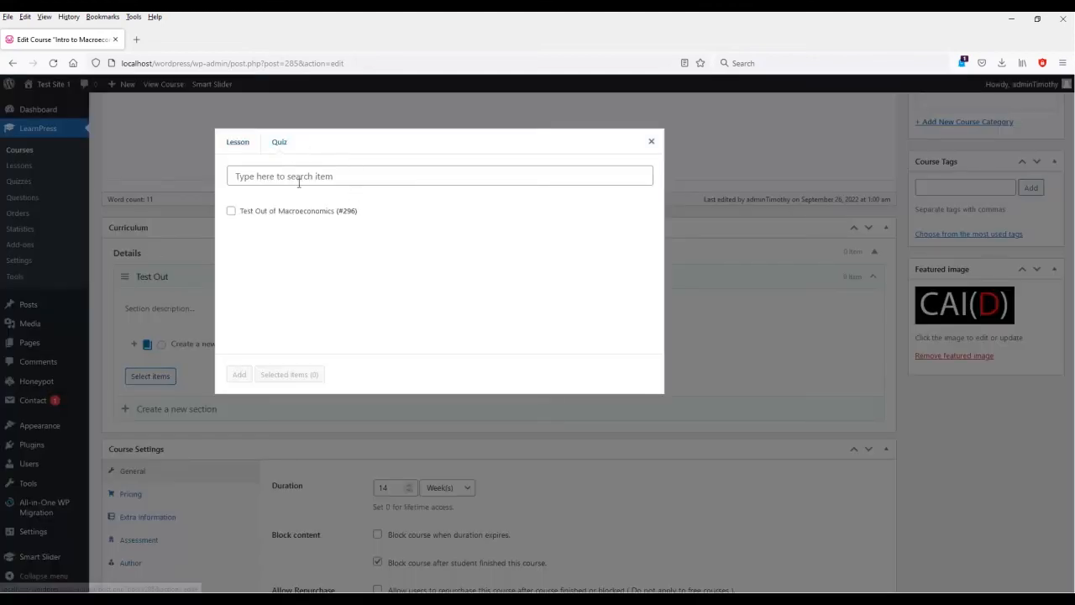
pyautogui.click(231, 210)
pyautogui.click(241, 376)
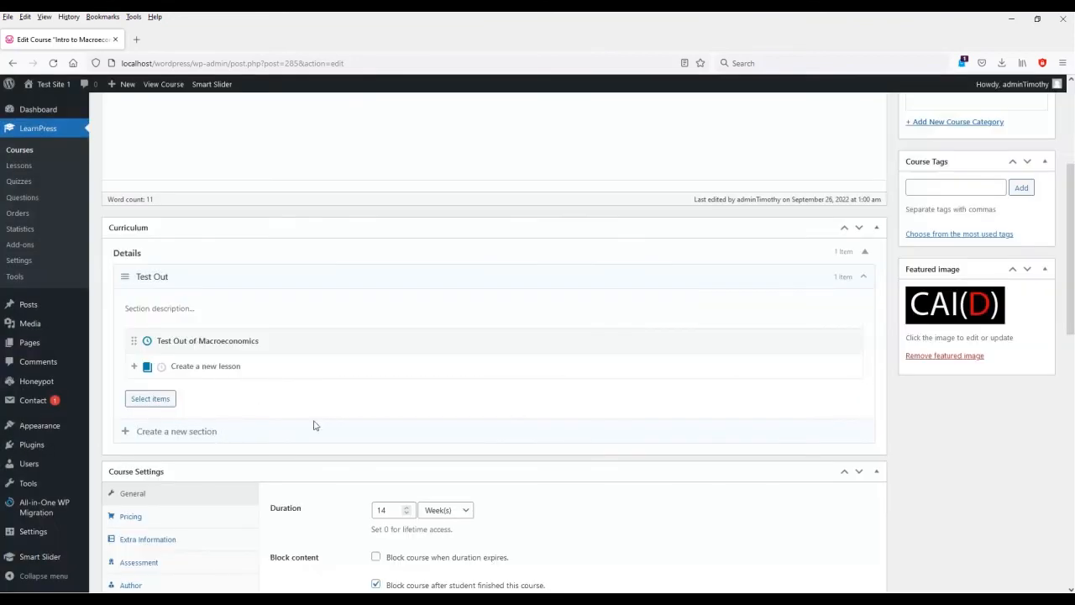
pyautogui.write('Module 1')
pyautogui.press('Return')
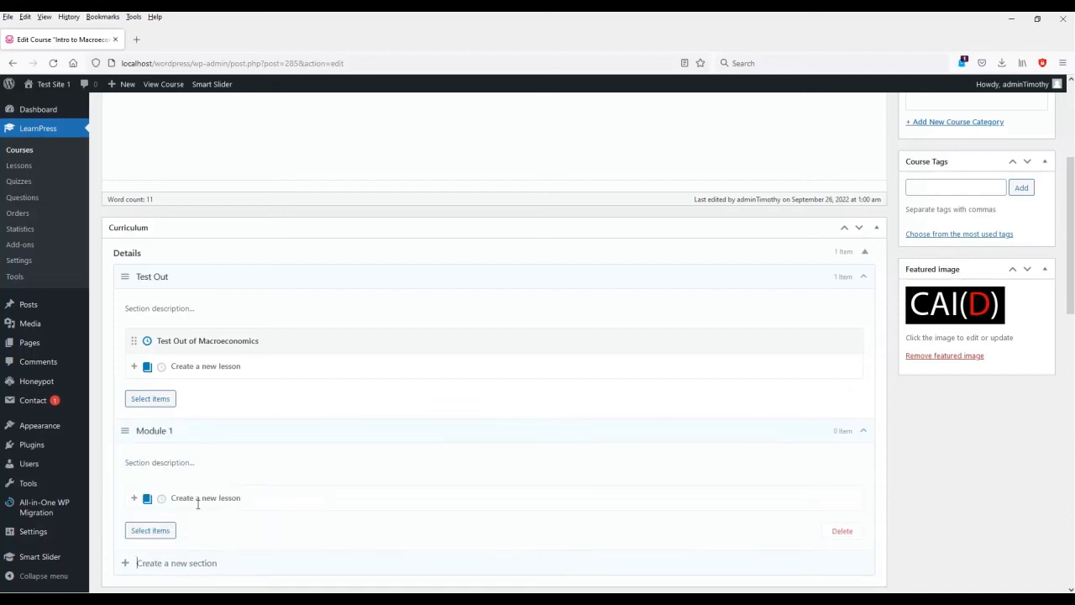
# Step: Add the "Macroeconomics First Lecture" lesson to the Module 1 section and update the course
pyautogui.click(152, 531)
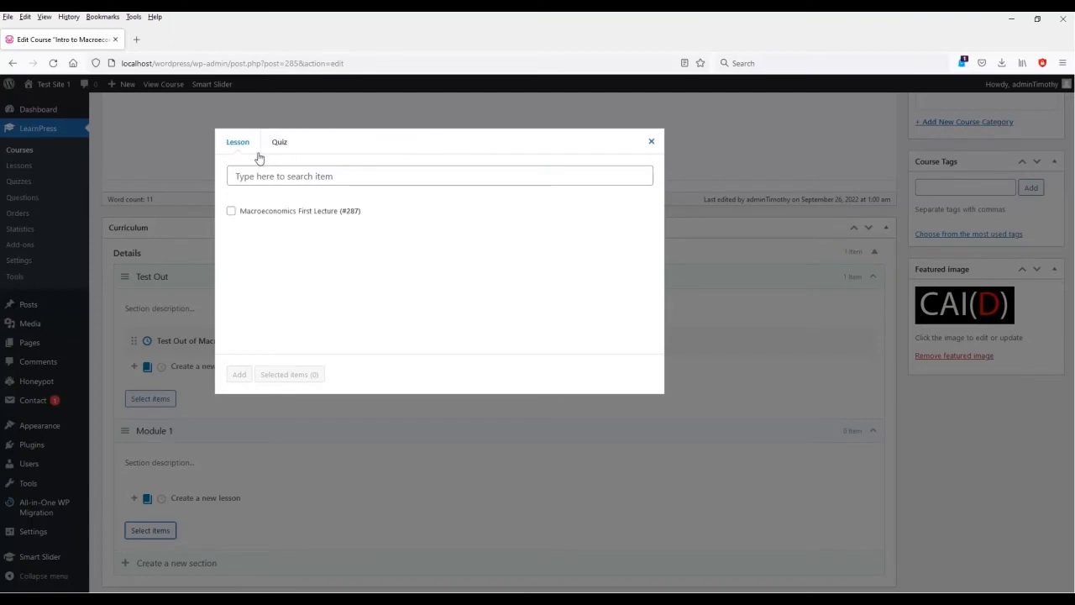
pyautogui.click(231, 211)
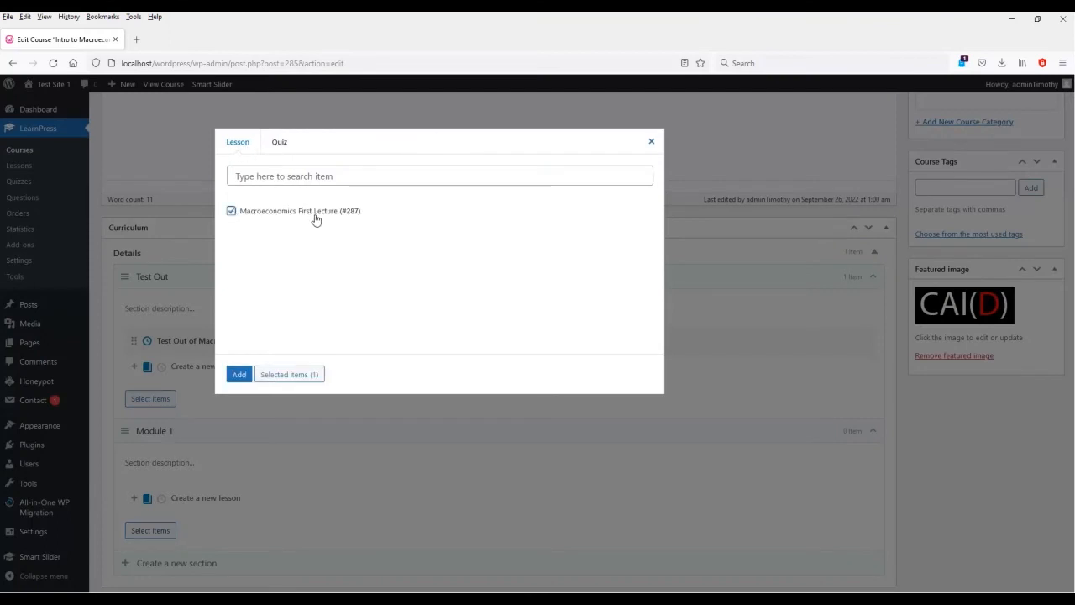
pyautogui.click(239, 375)
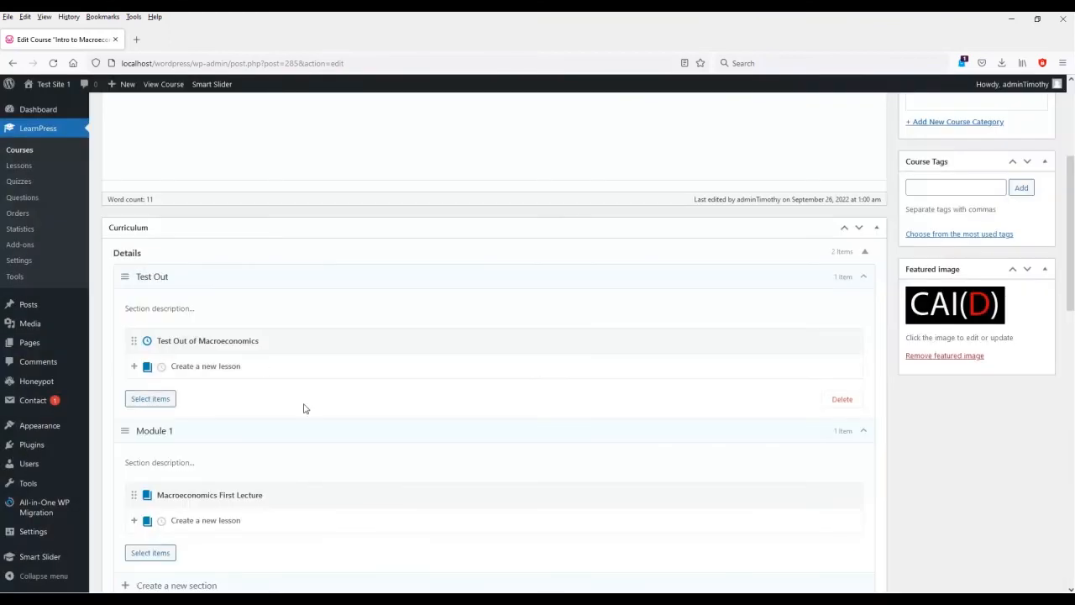
pyautogui.scroll(-5, 330, 479)
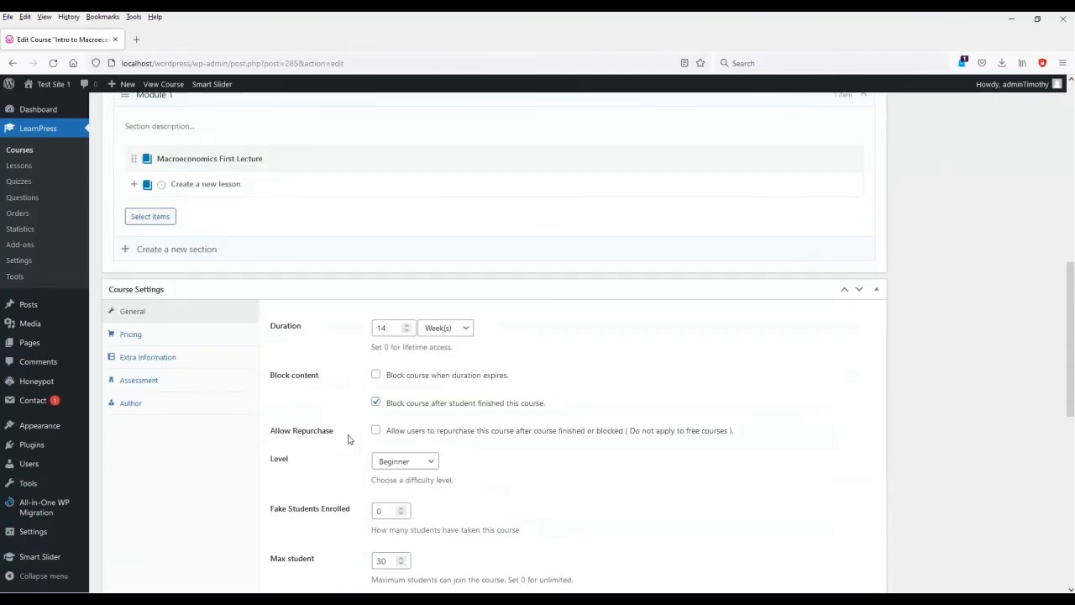
pyautogui.scroll(3, 348, 436)
pyautogui.scroll(5, 194, 243)
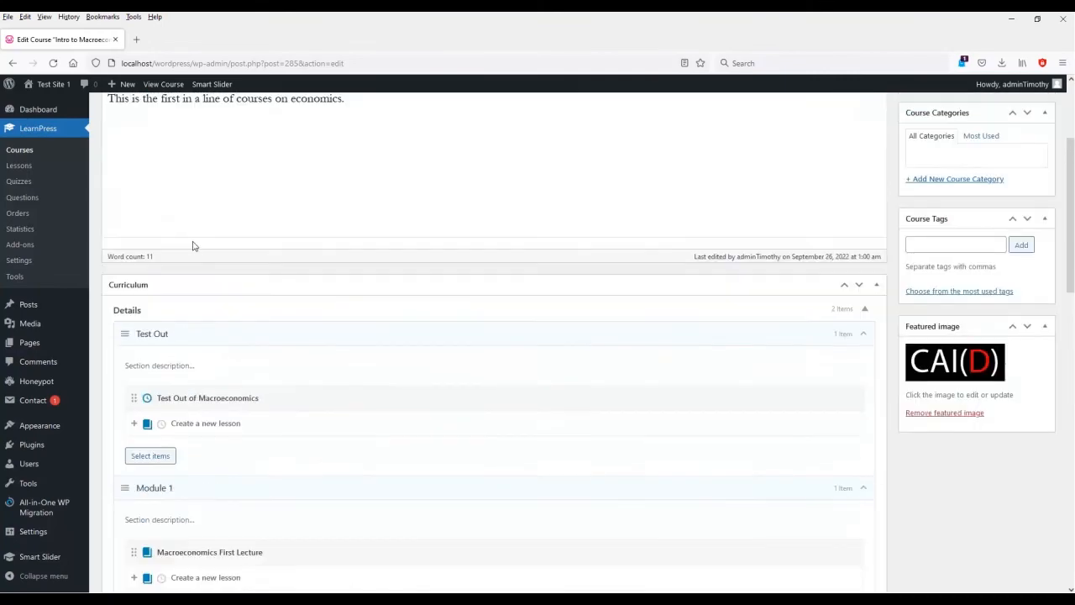
pyautogui.scroll(-8, 338, 405)
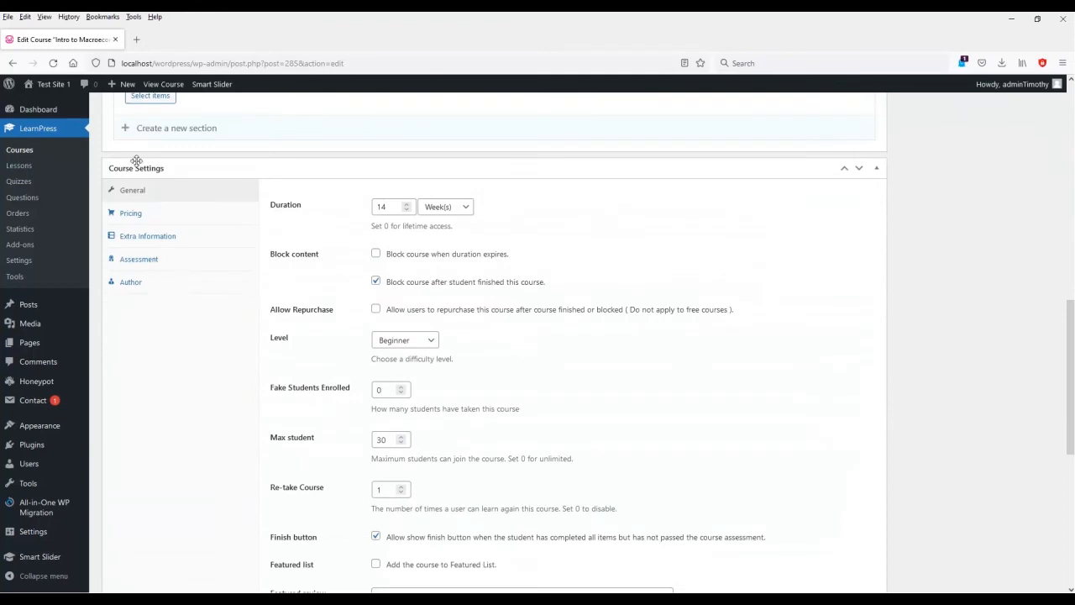
pyautogui.scroll(10, 586, 388)
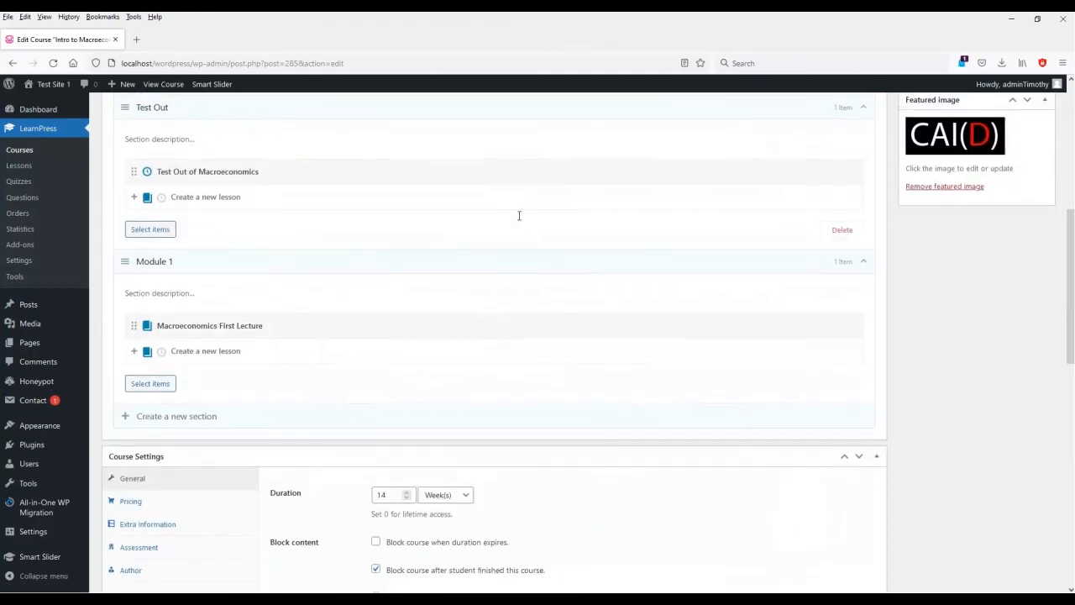
pyautogui.click(1027, 132)
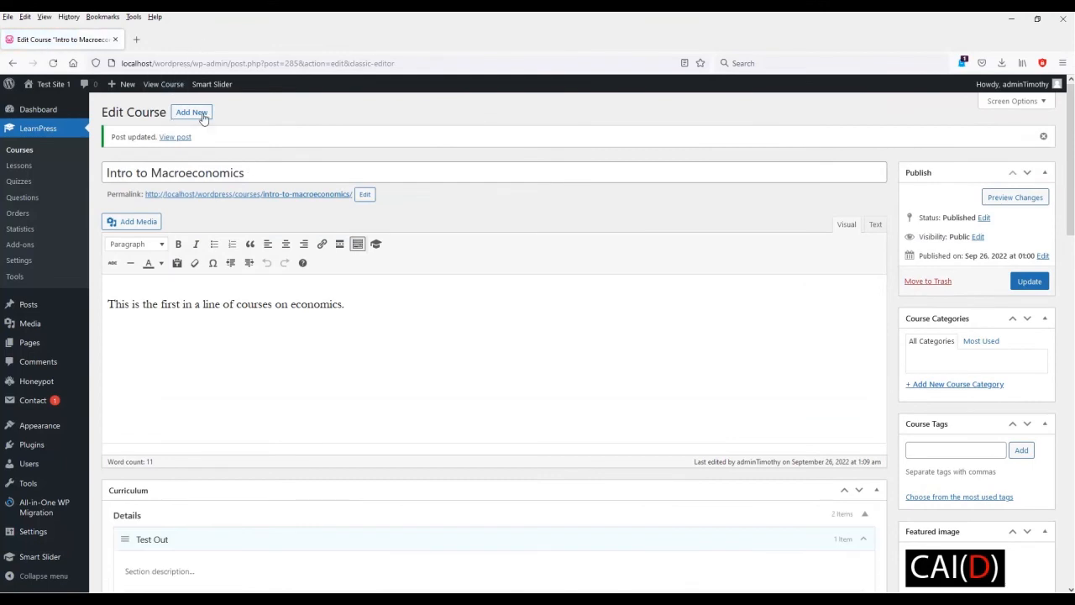
# Step: Open the live site's customizer, add the "All Courses" page to the Main Menu, publish the change and return to the site
pyautogui.moveTo(53, 120)
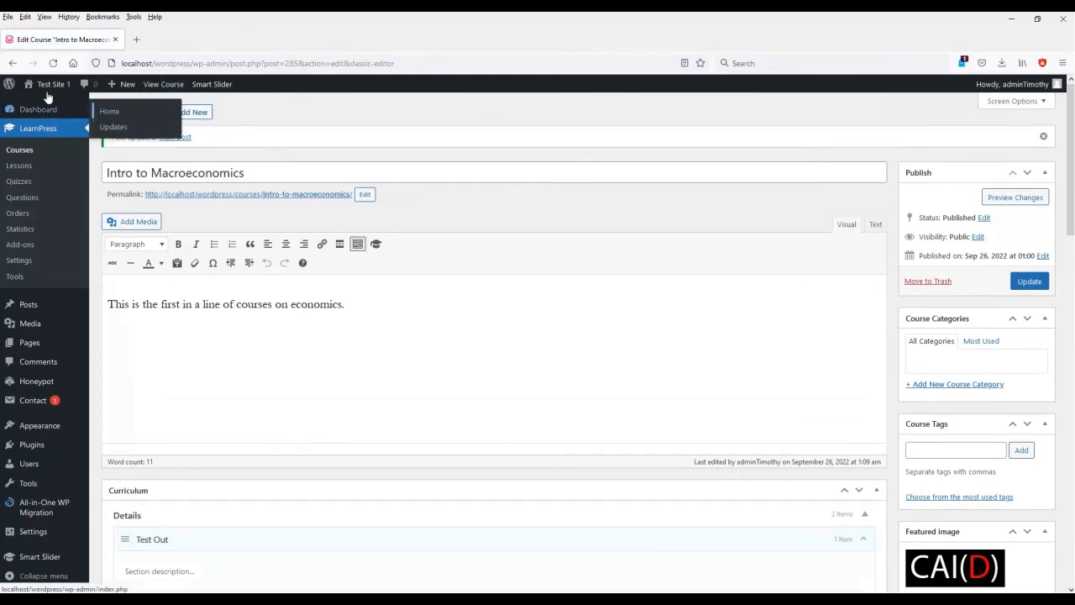
pyautogui.click(49, 86)
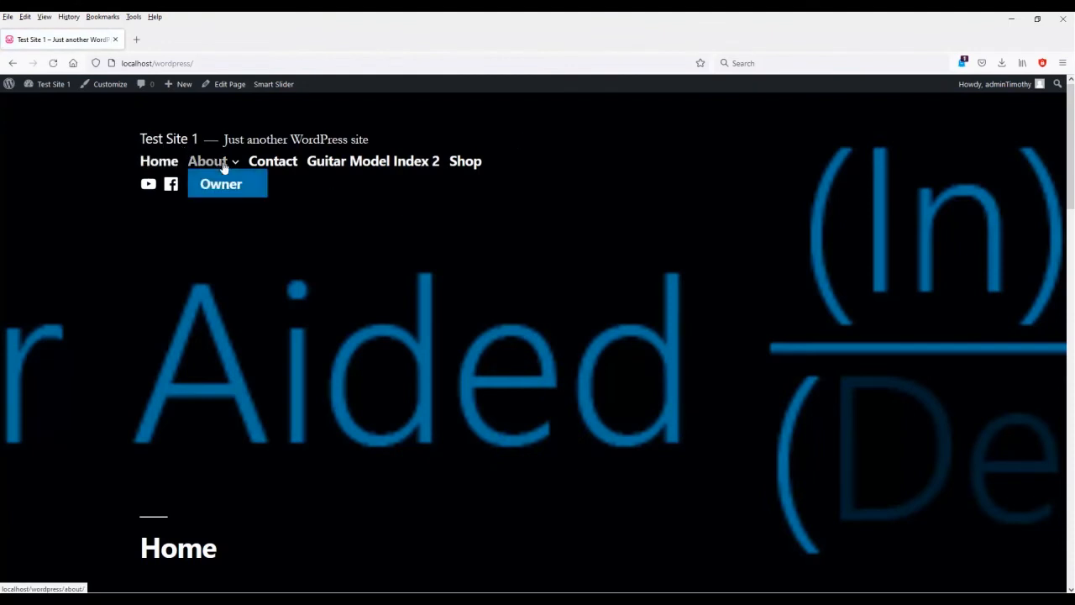
pyautogui.click(107, 84)
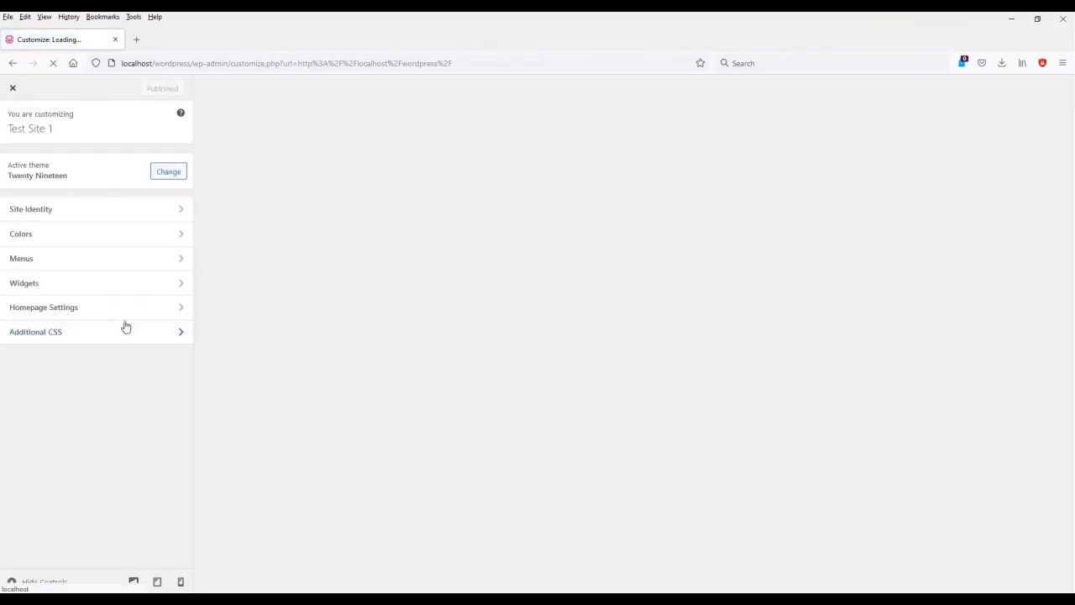
pyautogui.click(55, 255)
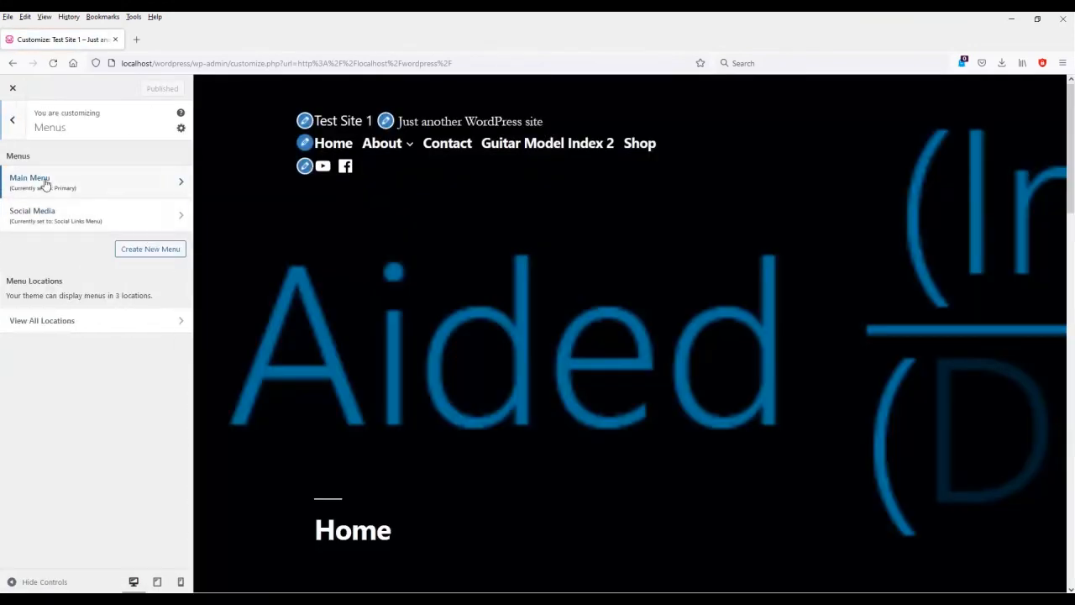
pyautogui.click(45, 182)
pyautogui.click(148, 342)
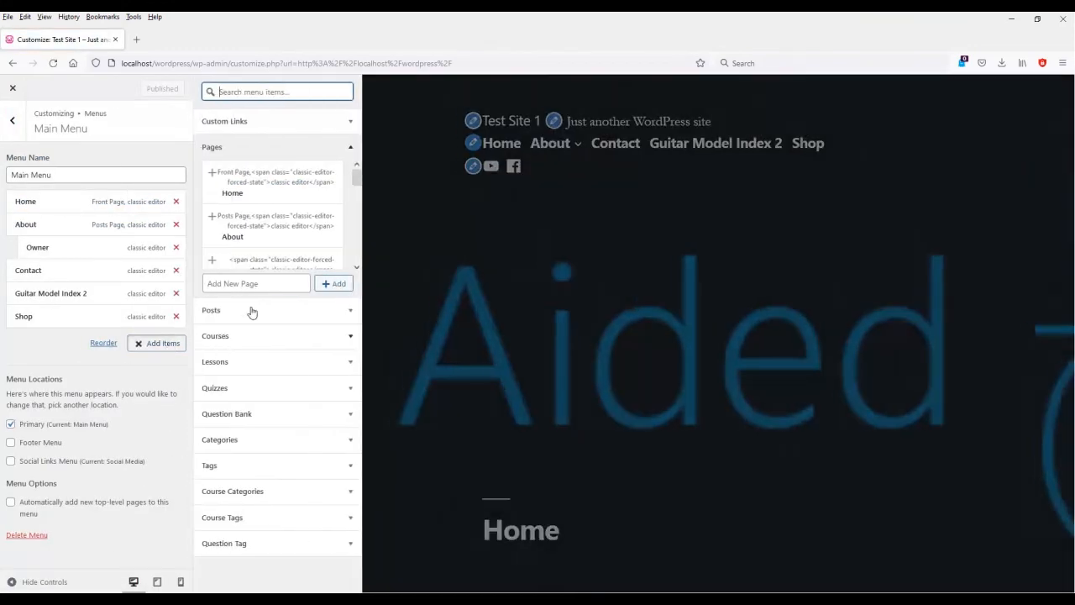
pyautogui.moveTo(356, 173)
pyautogui.mouseDown()
pyautogui.moveTo(362, 224)
pyautogui.moveTo(356, 193)
pyautogui.mouseUp()
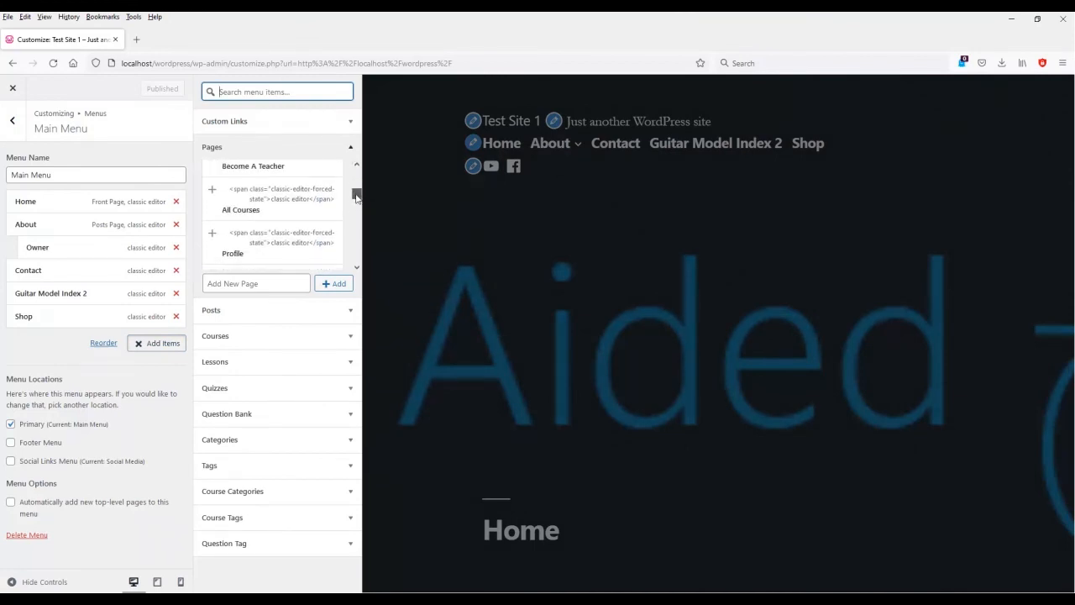
pyautogui.click(271, 209)
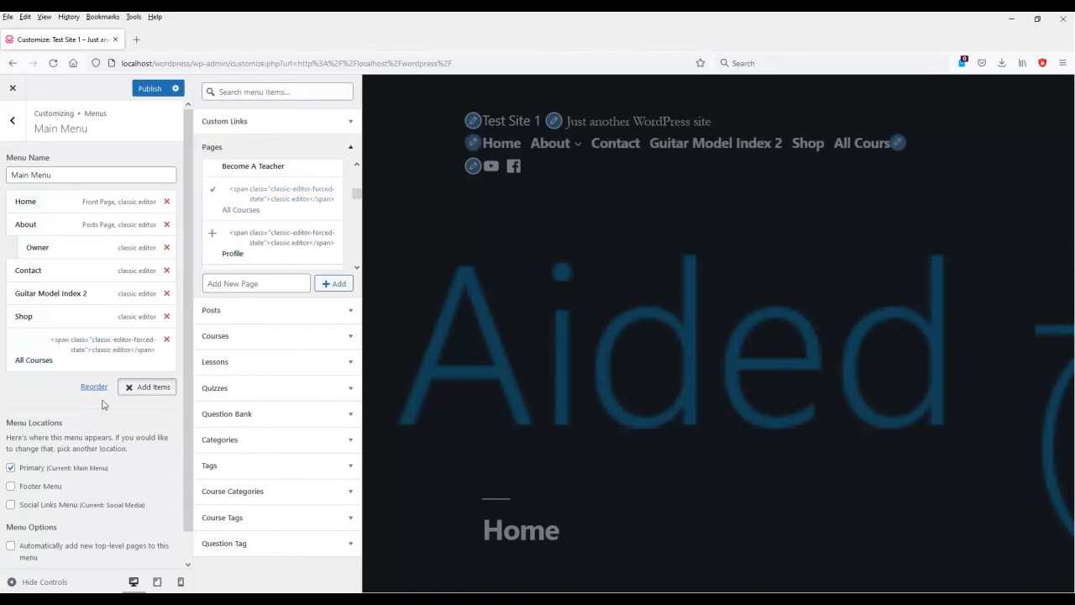
pyautogui.click(149, 88)
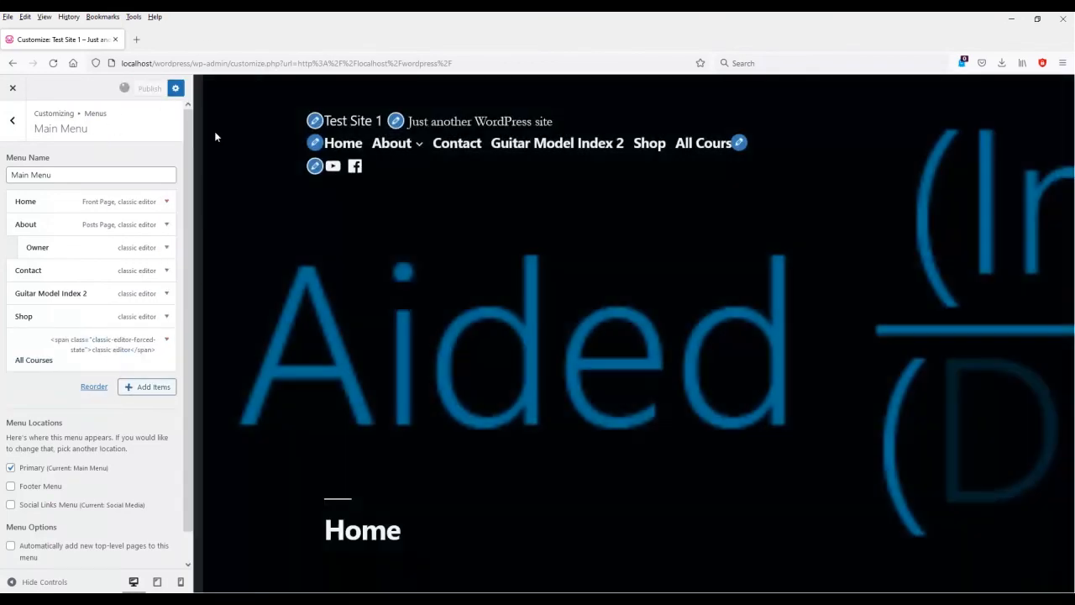
pyautogui.click(13, 87)
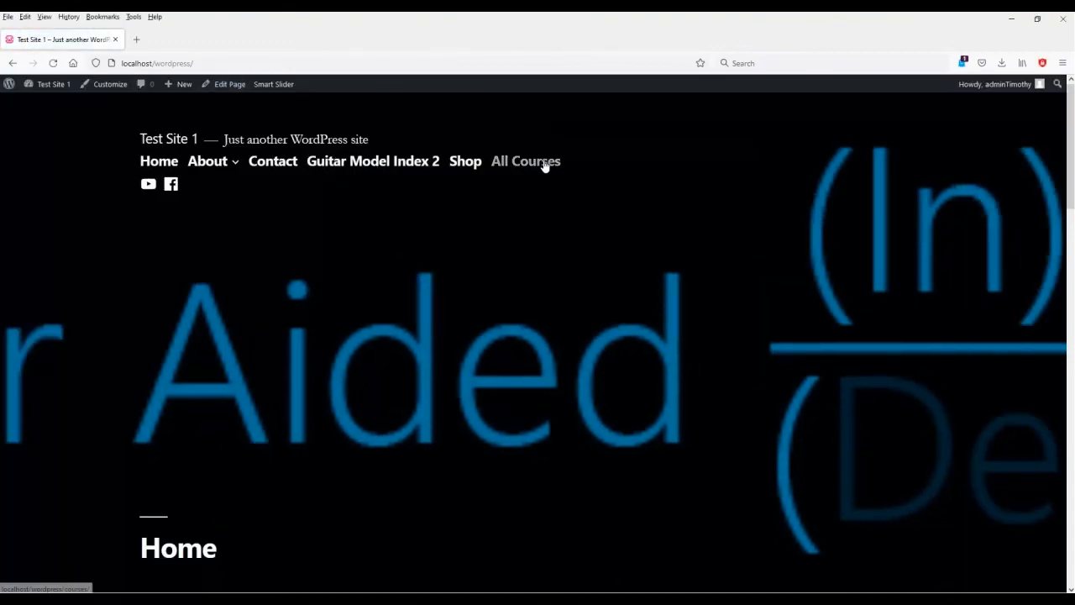
# Step: Open Intro to Macroeconomics from the All Courses page and look over its overview and curriculum
pyautogui.click(550, 165)
pyautogui.scroll(-3, 613, 256)
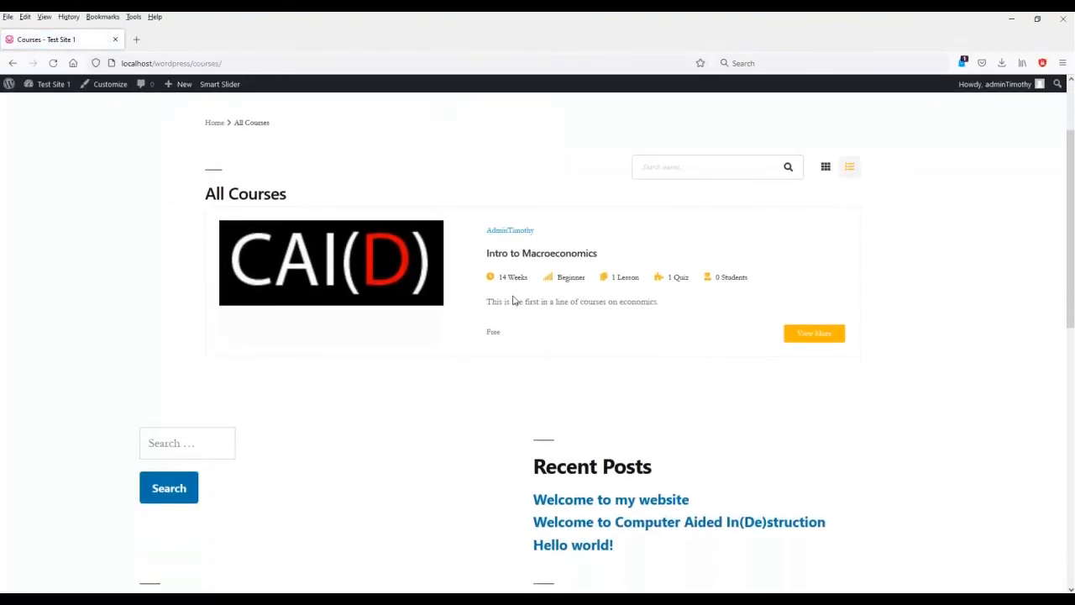
pyautogui.click(566, 256)
pyautogui.scroll(-6, 797, 323)
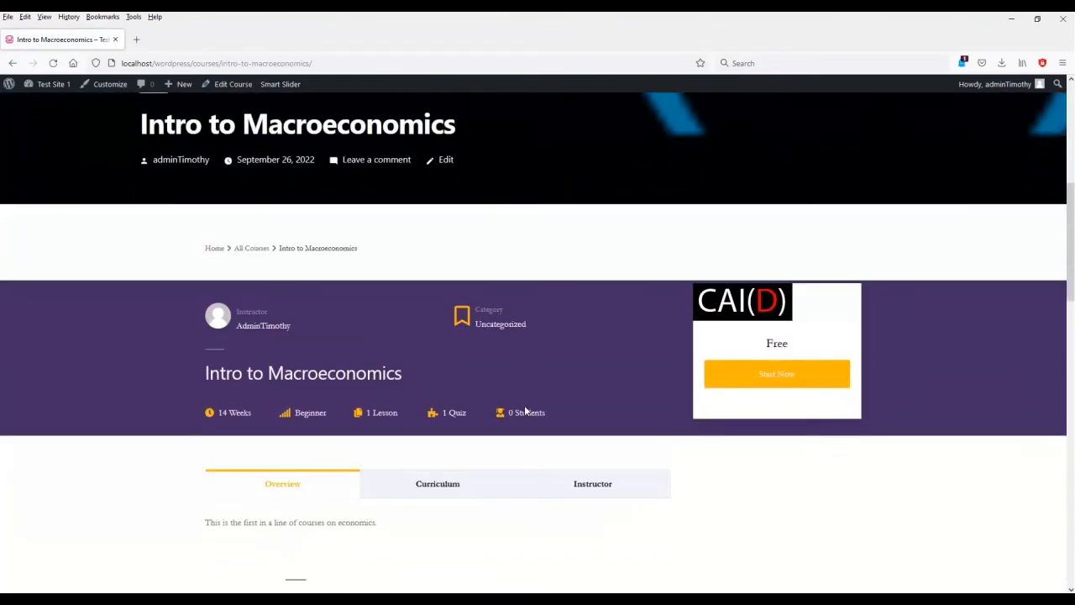
pyautogui.scroll(-2, 823, 332)
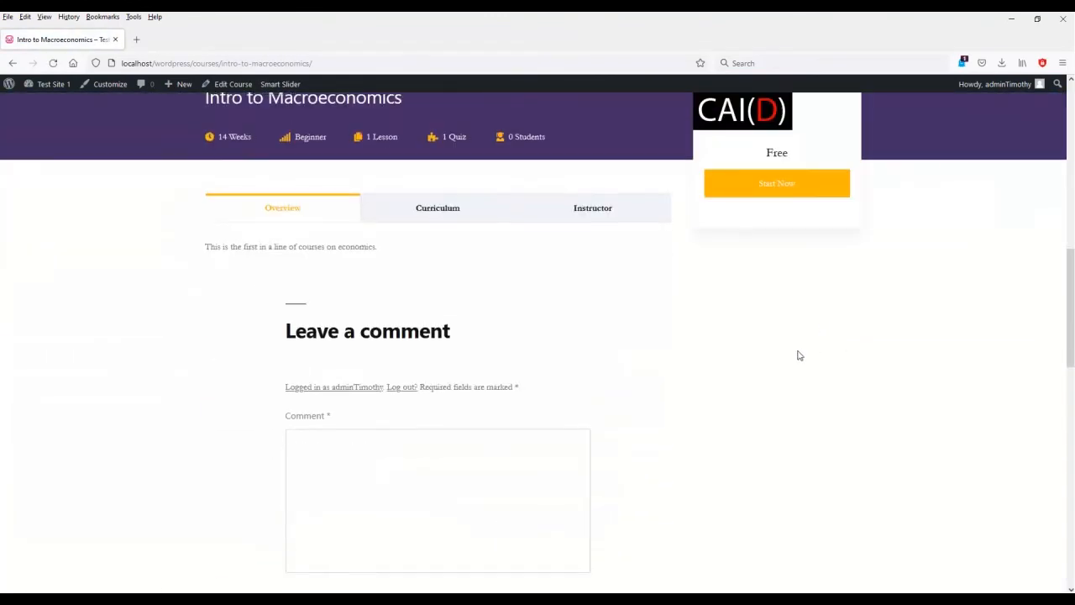
pyautogui.scroll(2, 798, 356)
pyautogui.click(440, 382)
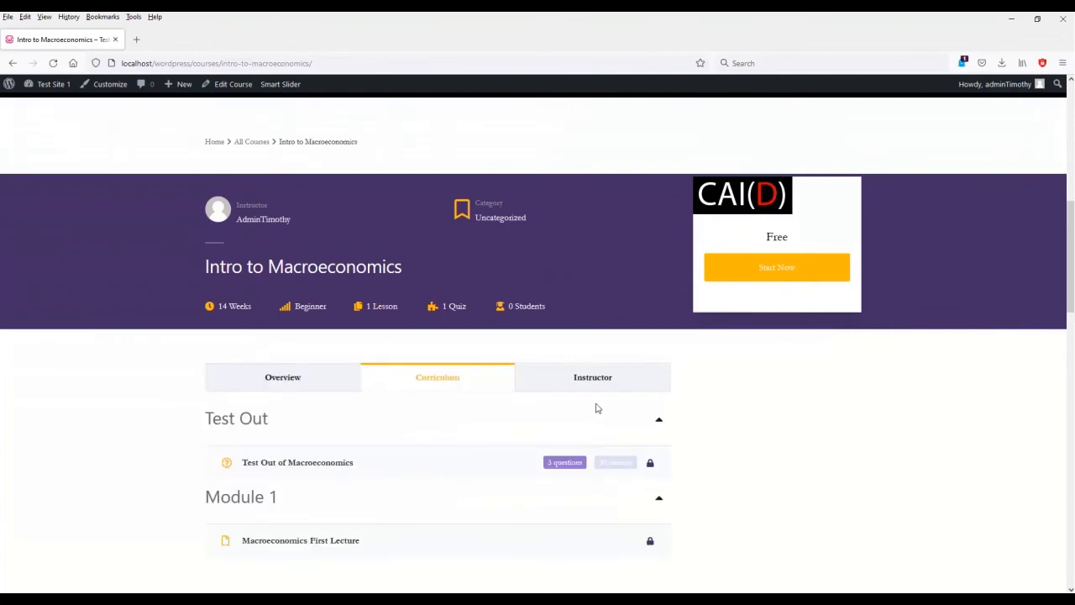
pyautogui.scroll(-1, 597, 408)
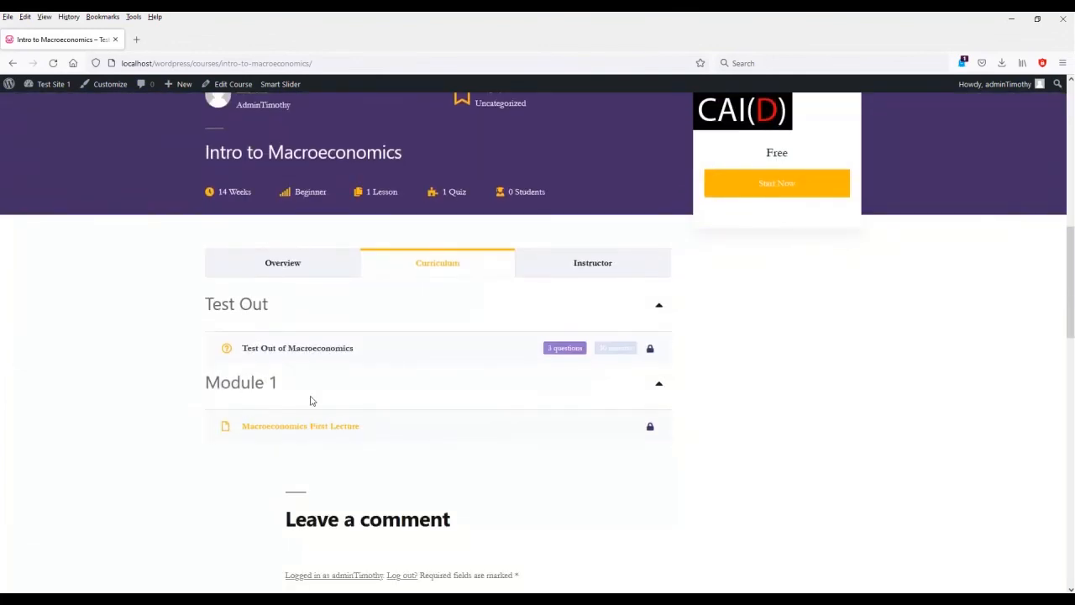
pyautogui.scroll(2, 904, 306)
# Step: Start the course and its "Test Out of Macroeconomics" quiz, and mark all three answers to question 1
pyautogui.click(768, 383)
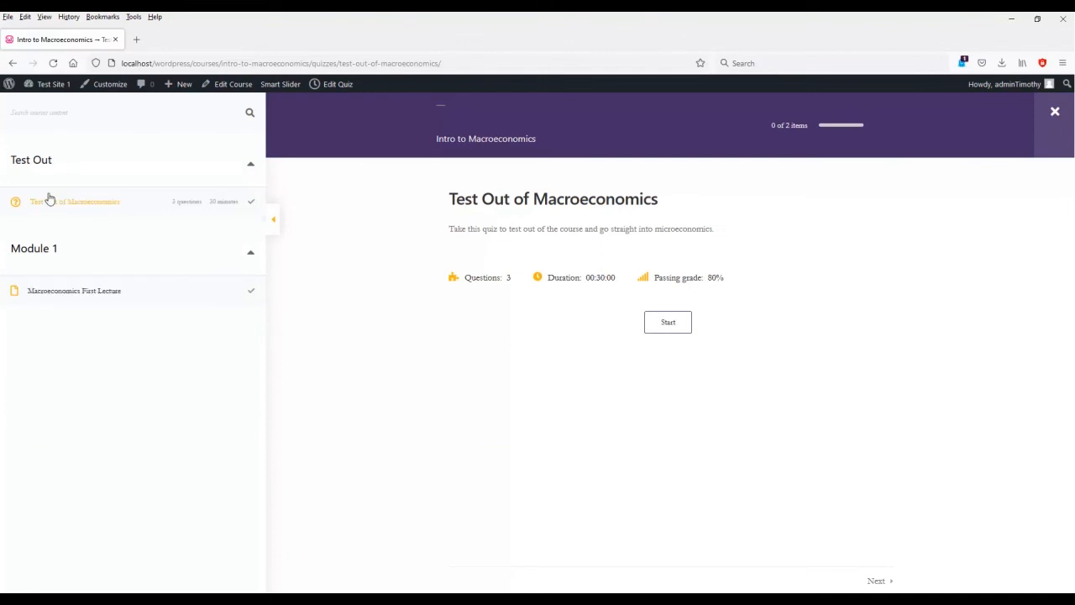
pyautogui.click(668, 322)
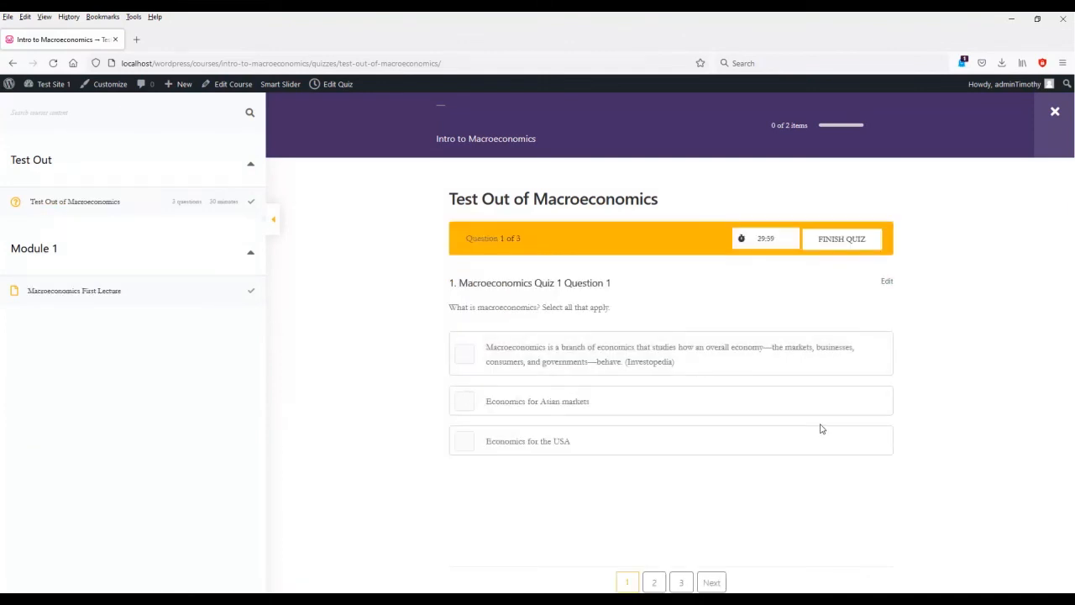
pyautogui.click(465, 356)
pyautogui.click(467, 403)
pyautogui.click(464, 443)
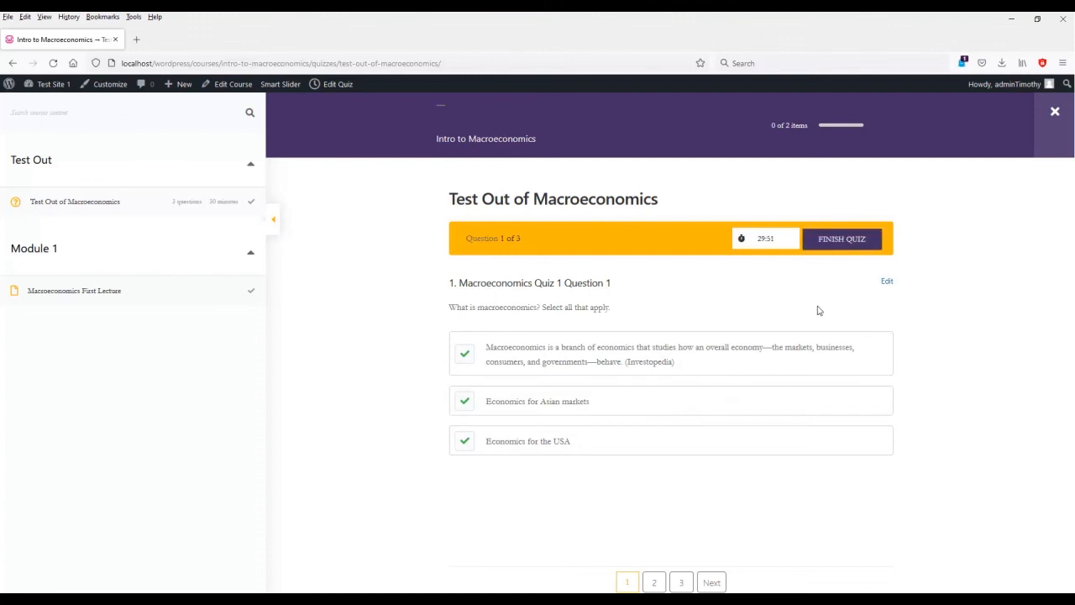
# Step: Answer question 2 with the "smaller factors" definition of microeconomics and question 3 with the "rise in prices" definition of inflation
pyautogui.click(713, 582)
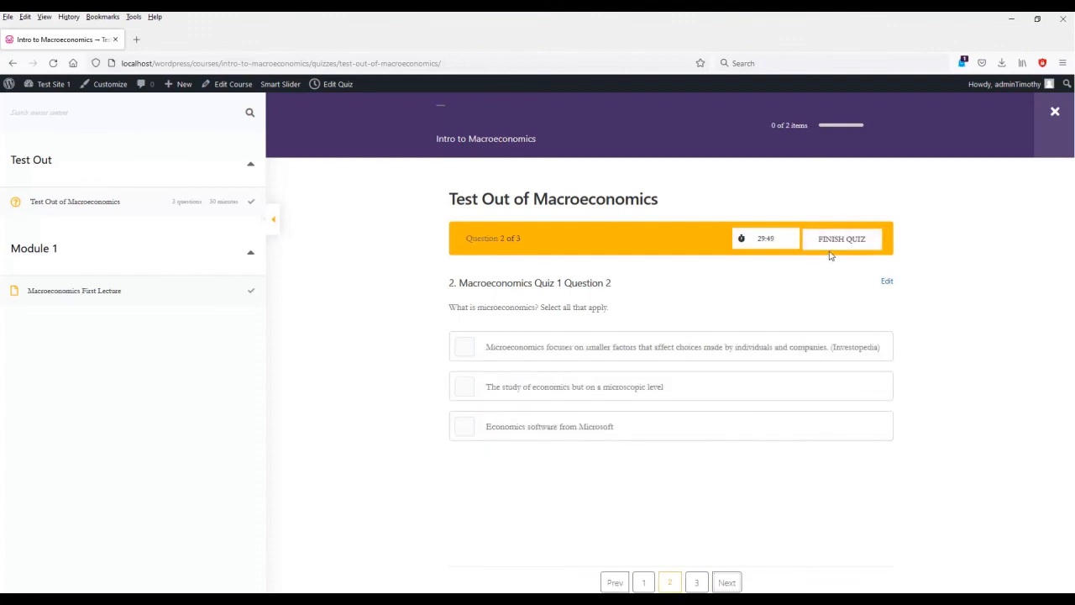
pyautogui.click(462, 347)
pyautogui.moveTo(444, 313); pyautogui.dragTo(615, 325)
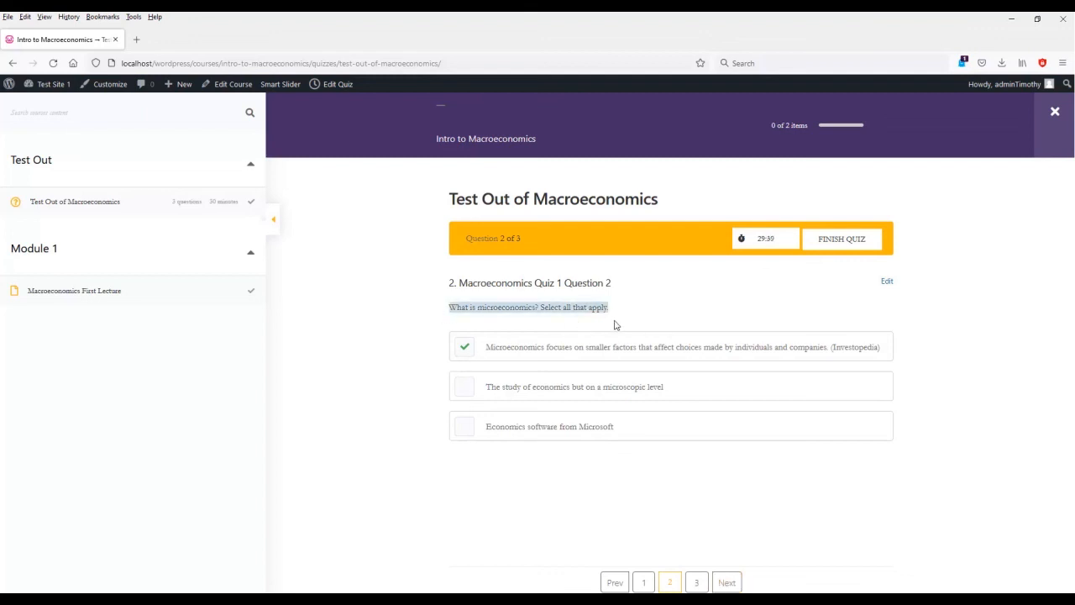
pyautogui.click(728, 582)
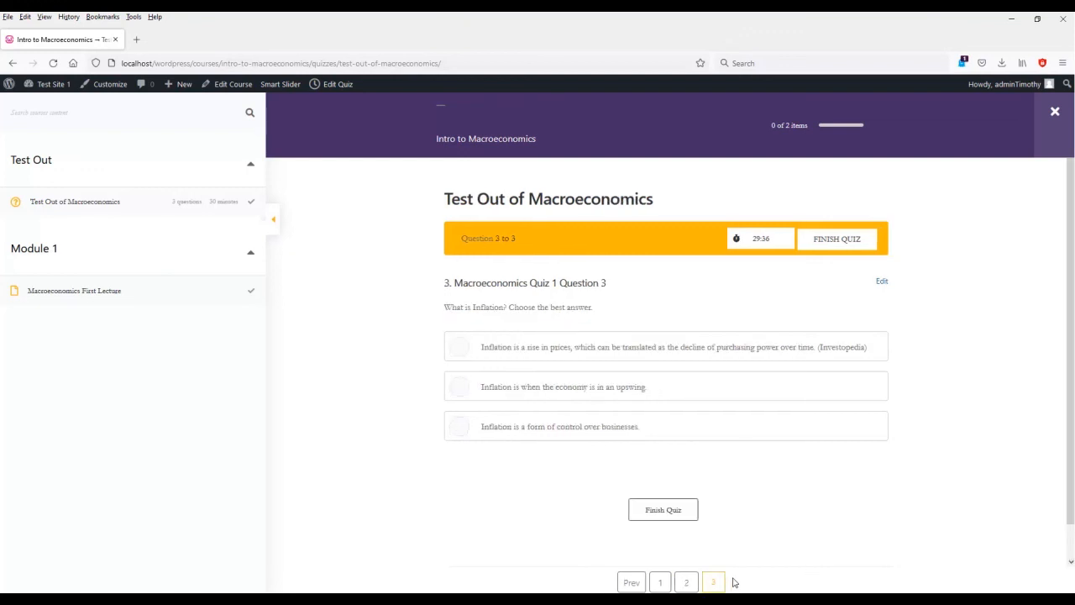
pyautogui.click(535, 343)
# Step: Check back through the answered questions and submit the finished quiz
pyautogui.click(686, 582)
pyautogui.click(724, 583)
pyautogui.click(657, 581)
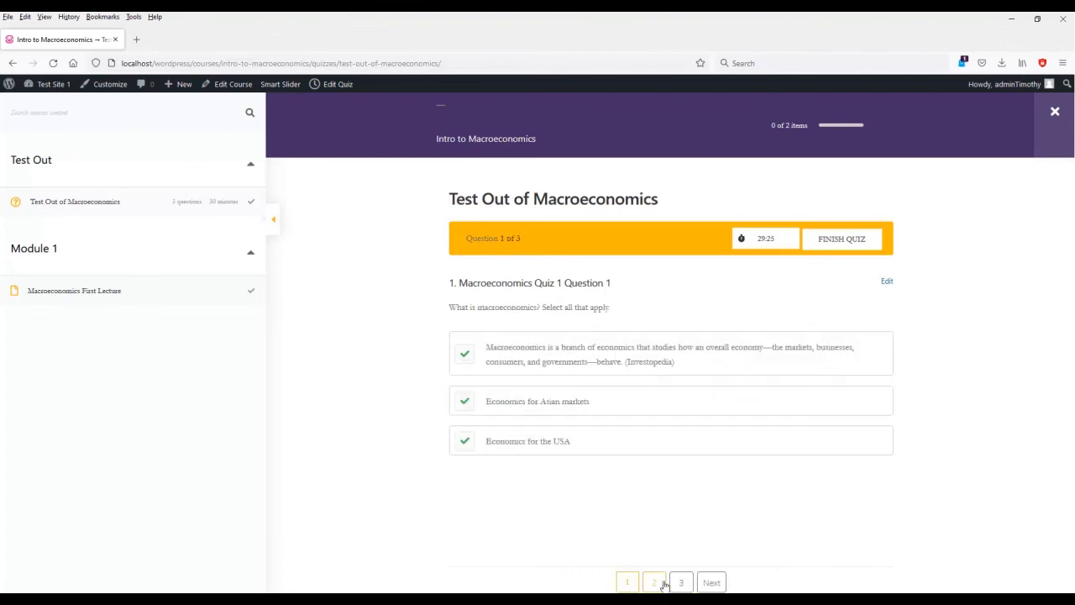
pyautogui.click(710, 581)
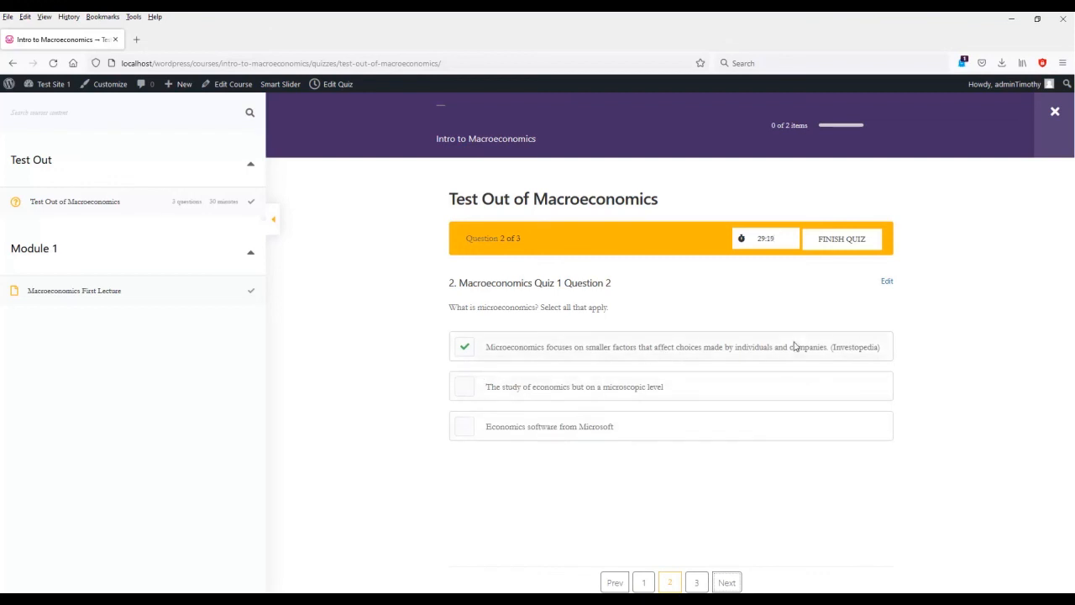
pyautogui.click(865, 242)
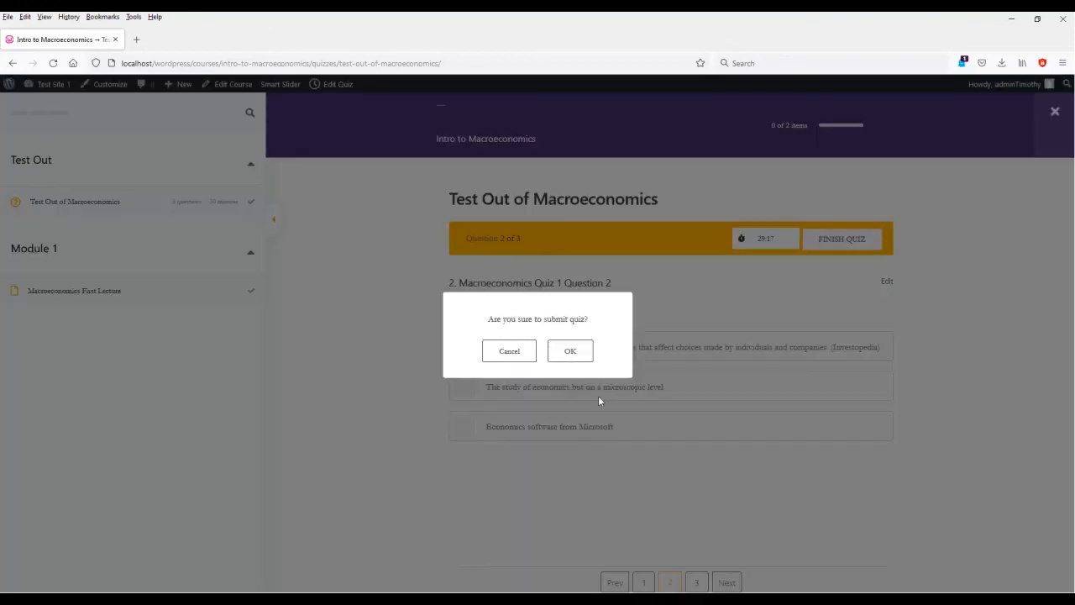
pyautogui.click(574, 357)
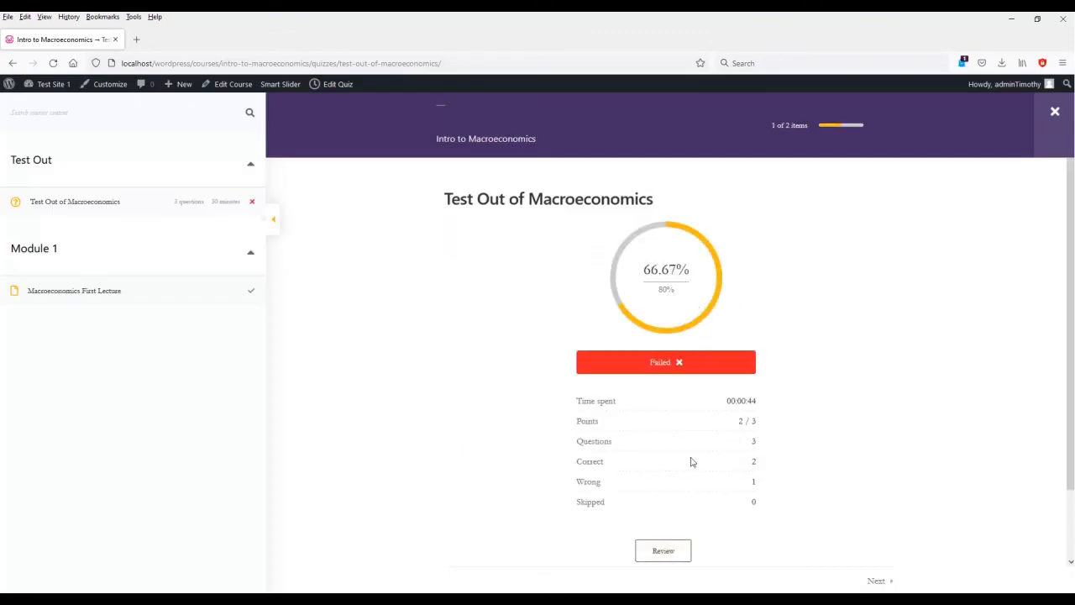
# Step: Review the graded answers to all three quiz questions
pyautogui.click(668, 554)
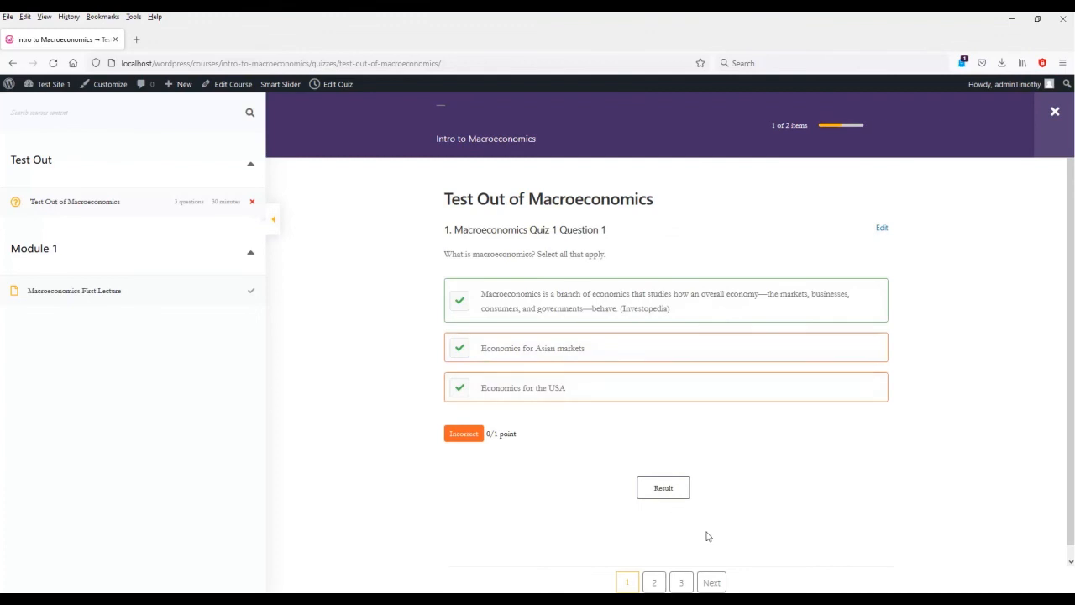
pyautogui.click(654, 581)
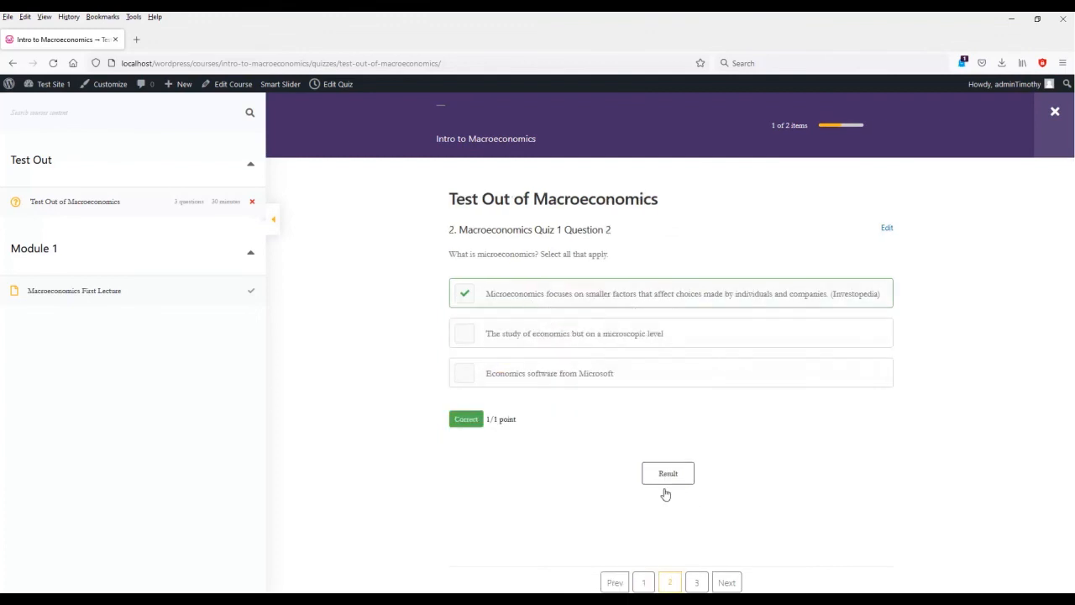
pyautogui.click(706, 582)
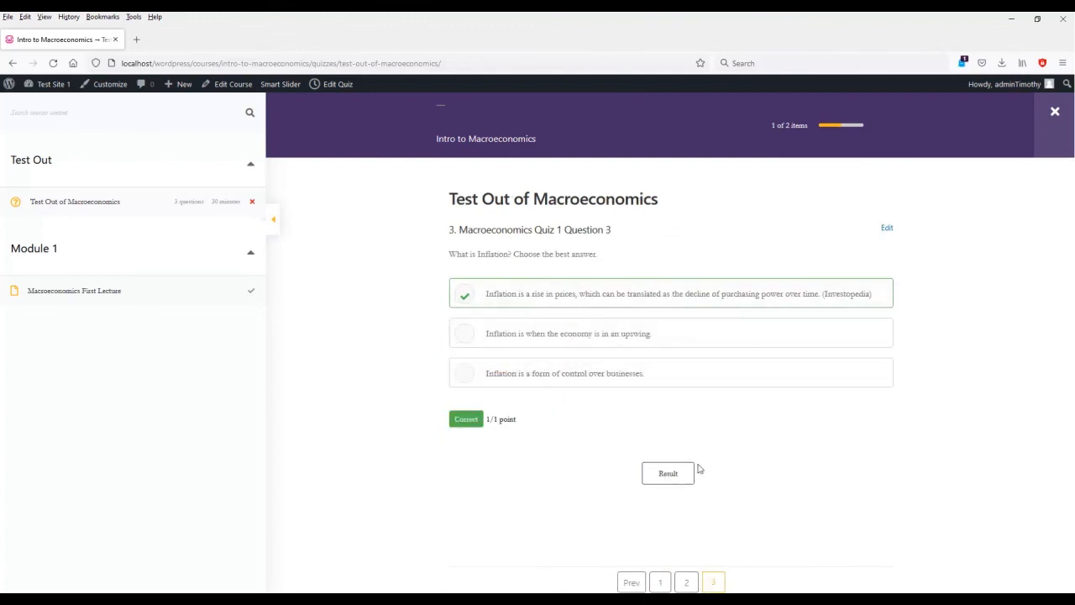
# Step: Open the "Macroeconomics First Lecture" lesson, briefly play and pause its video, and mark the lesson as complete
pyautogui.click(74, 293)
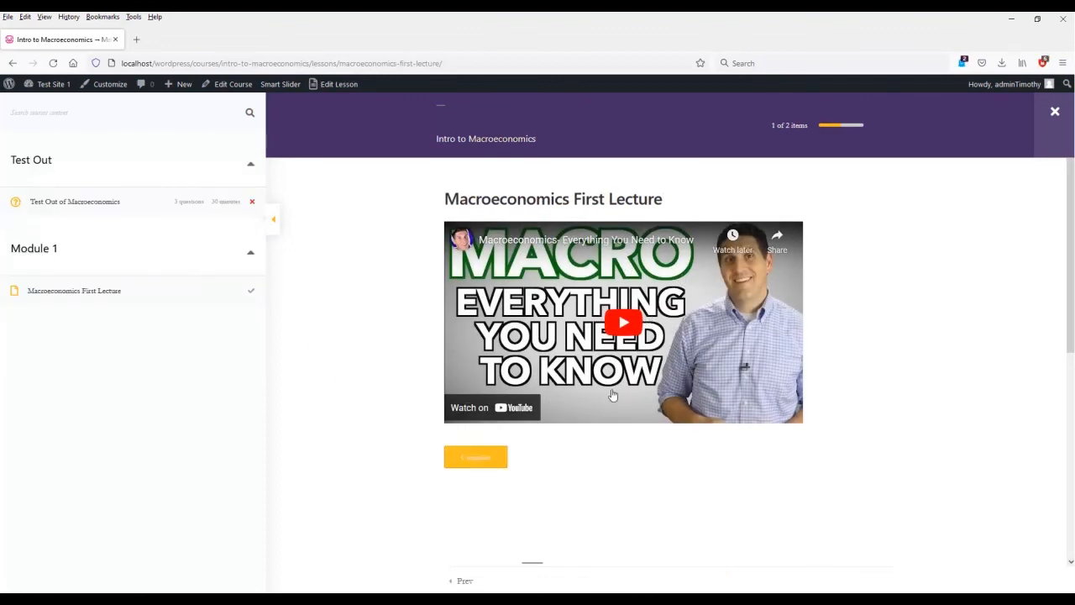
pyautogui.click(625, 326)
pyautogui.click(632, 319)
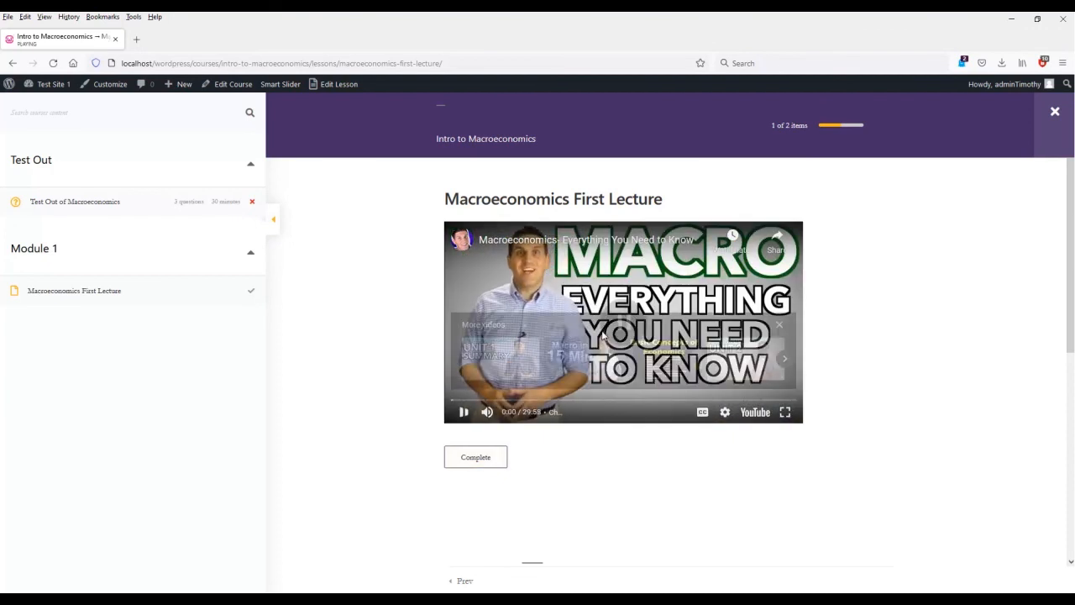
pyautogui.click(477, 462)
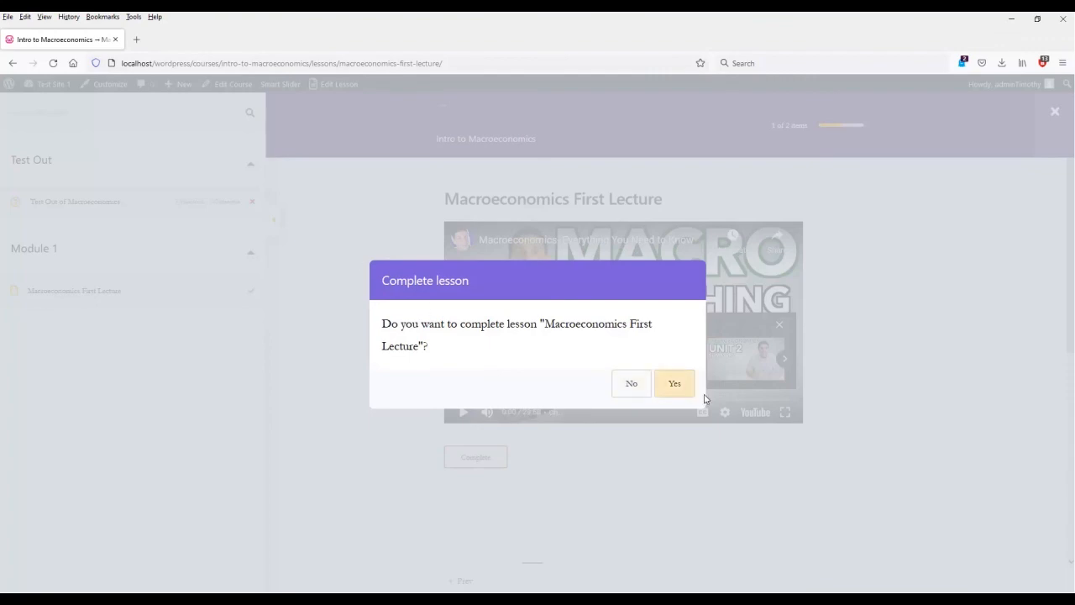
pyautogui.click(675, 384)
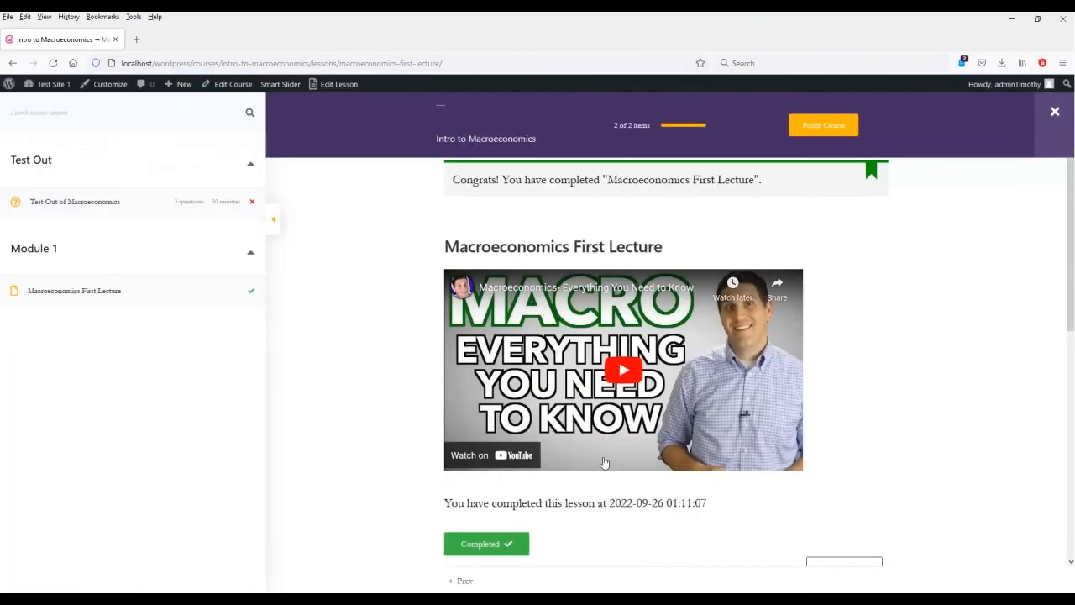
# Step: Finish the Intro to Macroeconomics course, confirm it, and check the completion status on the course page
pyautogui.scroll(-5, 727, 499)
pyautogui.scroll(3, 772, 457)
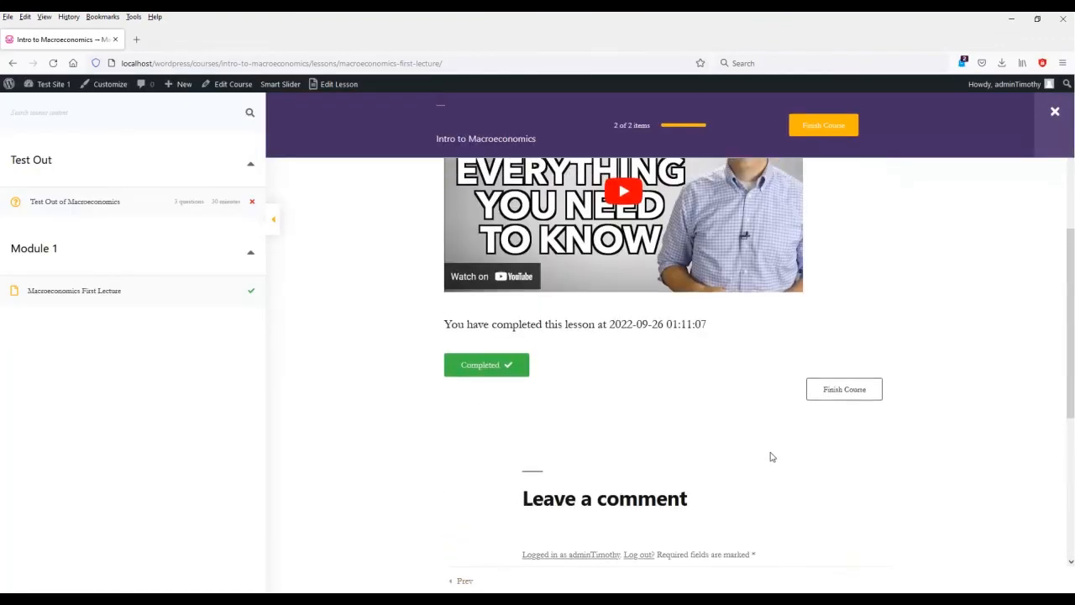
pyautogui.click(856, 394)
pyautogui.click(659, 374)
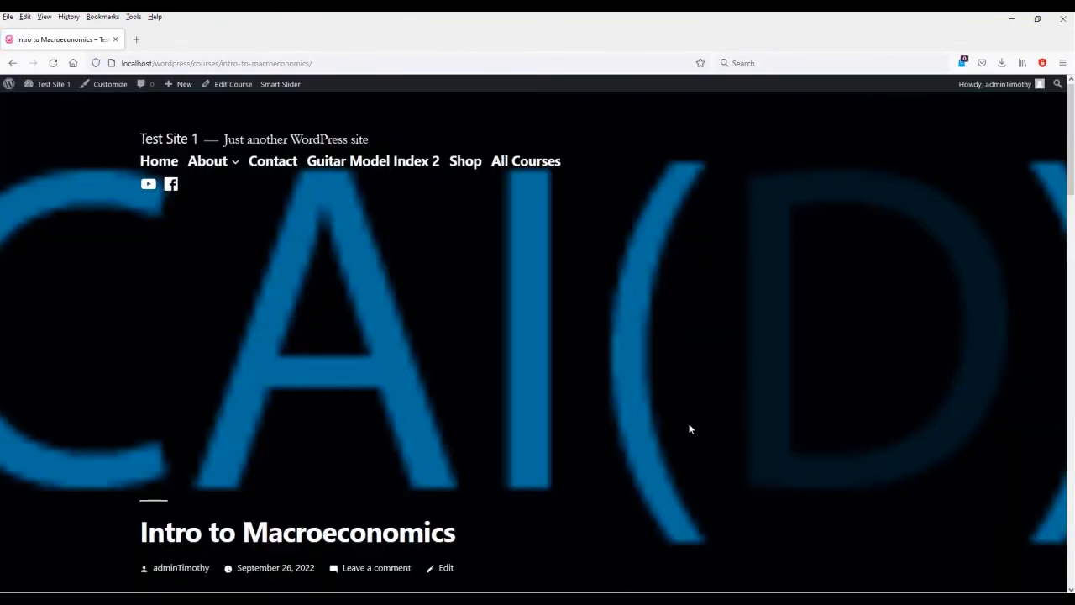
pyautogui.scroll(-5, 690, 427)
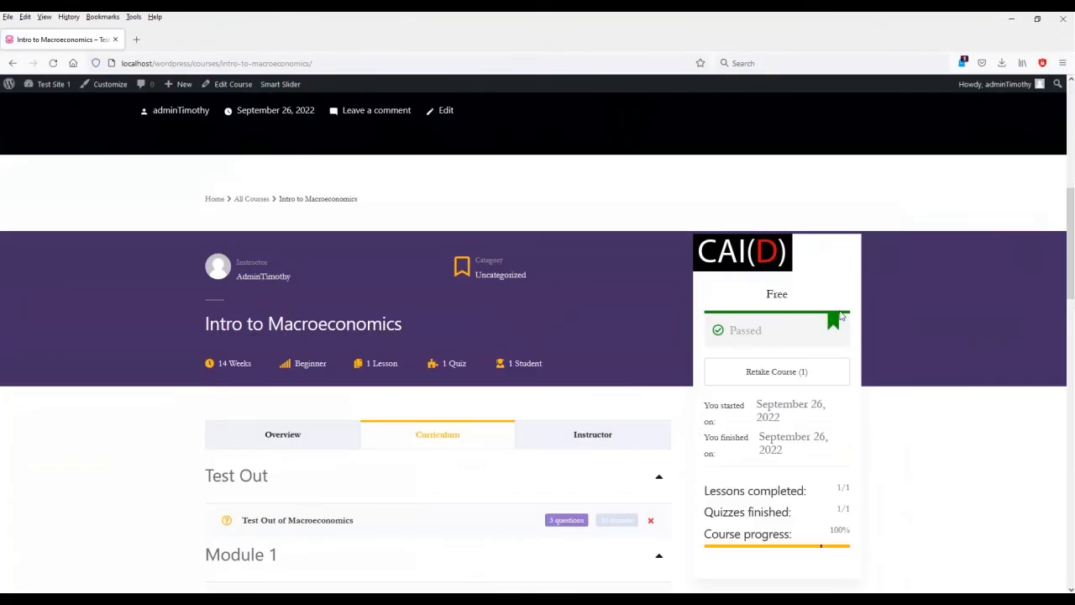